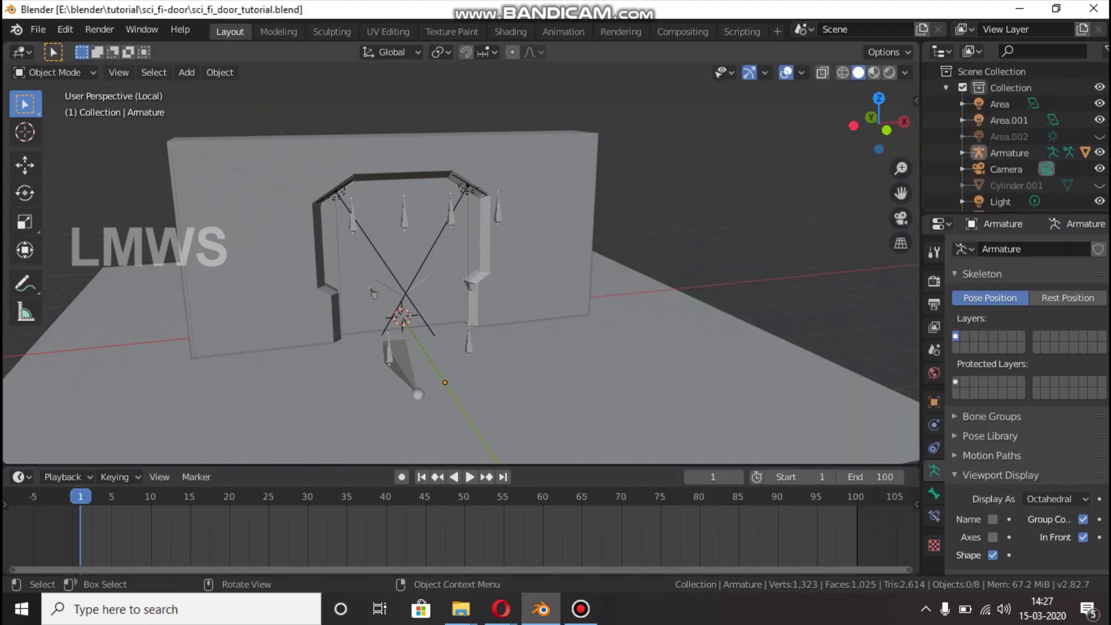
Deselect everything in the scene and save the blend file
scroll(460, 267, "up", 2)
left_click(1009, 152)
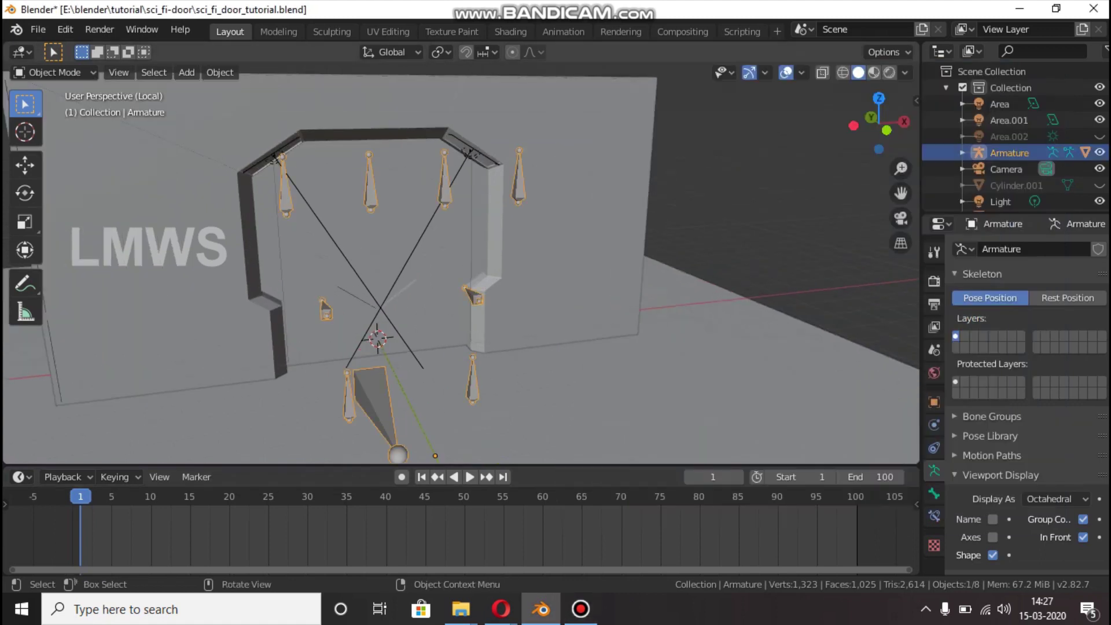
key("alt+a")
key("ctrl+s")
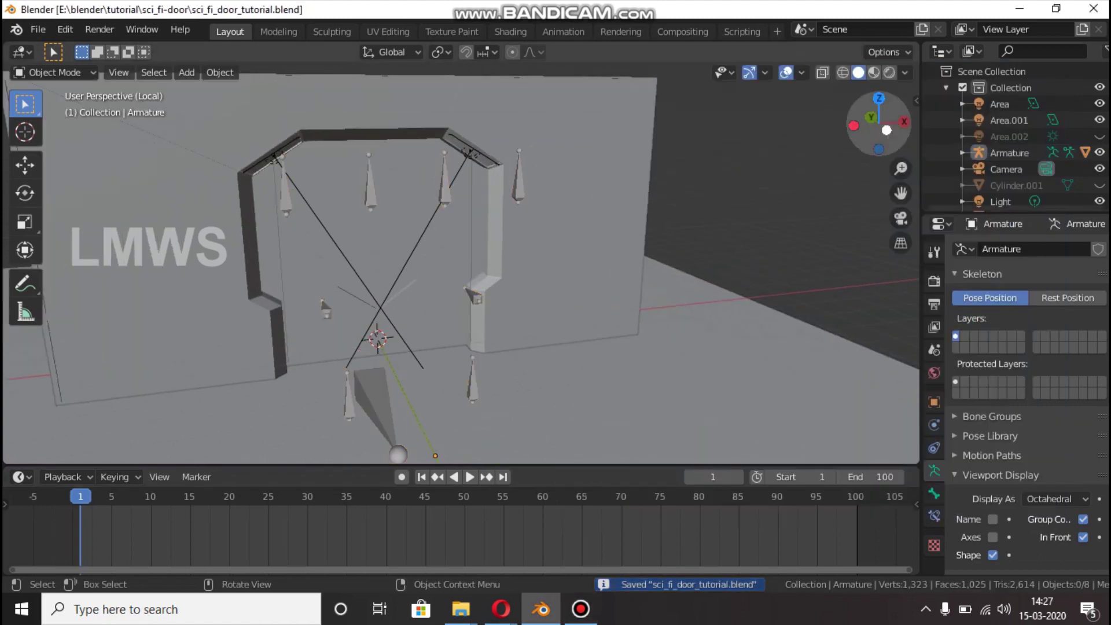
Put the armature into Pose Mode with all of its bones deselected
left_click_drag(886, 130, 945, 110)
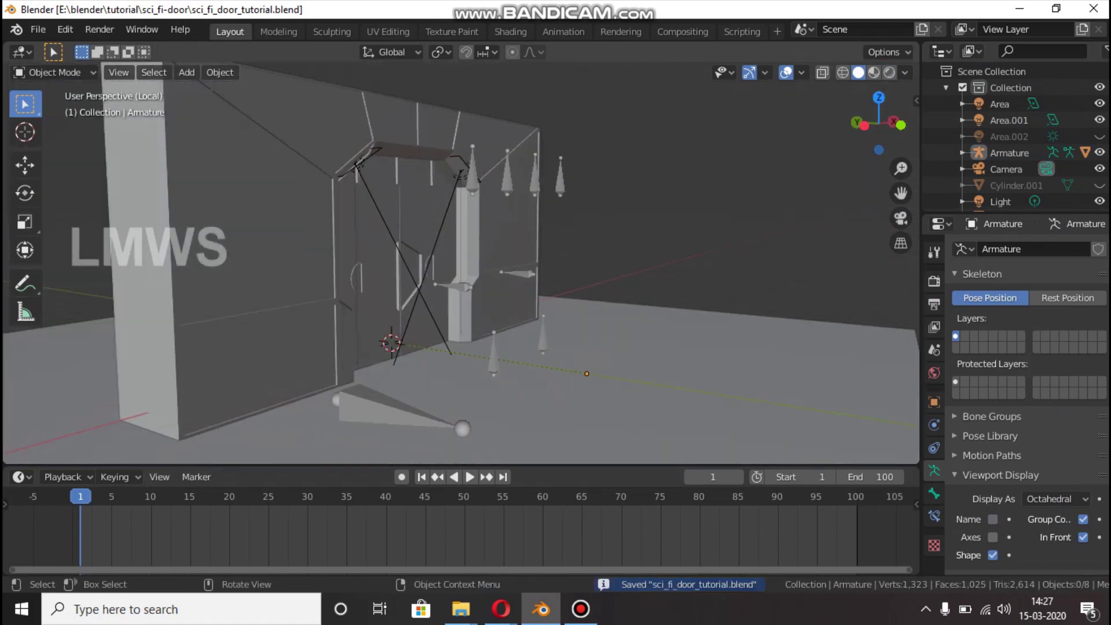
left_click(1009, 153)
left_click(54, 73)
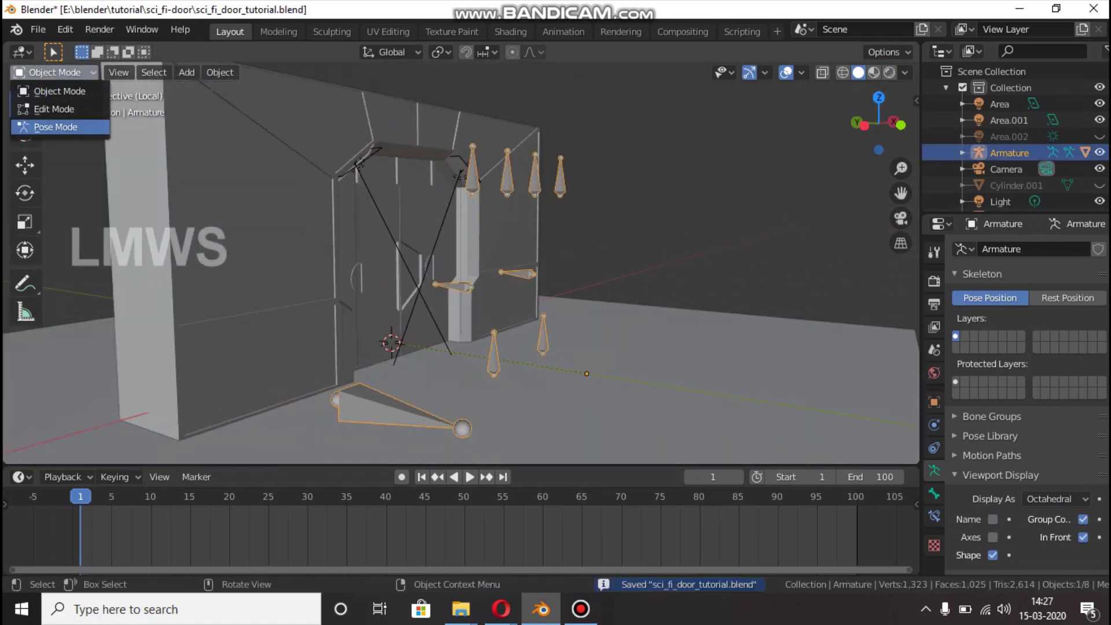
left_click(56, 127)
scroll(461, 260, "down", 2)
key("alt+a")
scroll(462, 260, "up", 1)
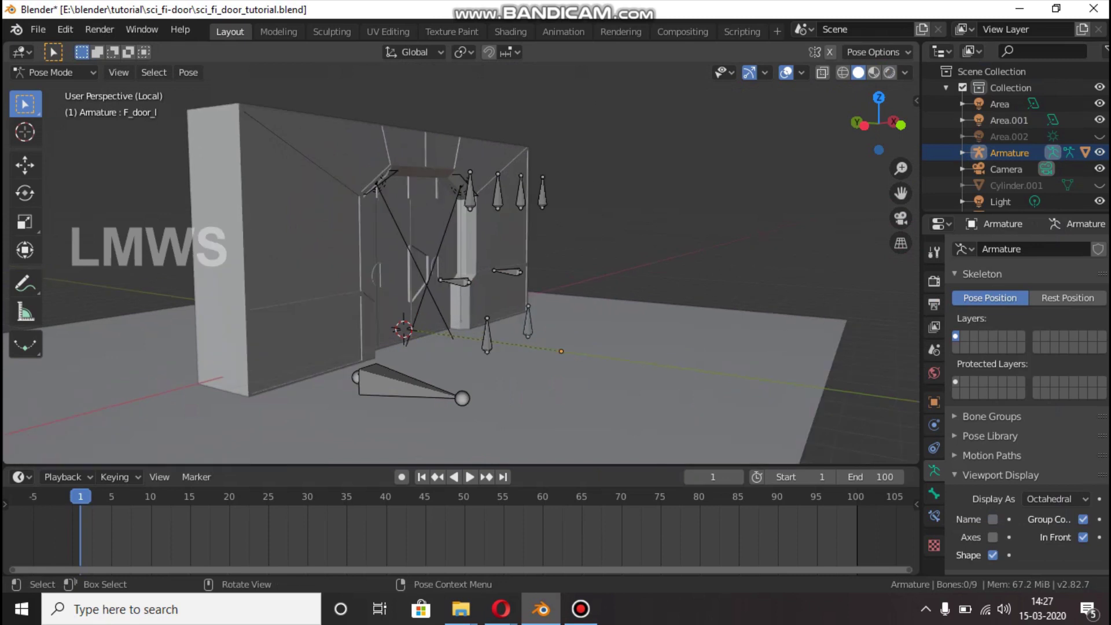
Try moving Main_bone freely to test which parts of the door model follow it
left_click(405, 385)
key("g")
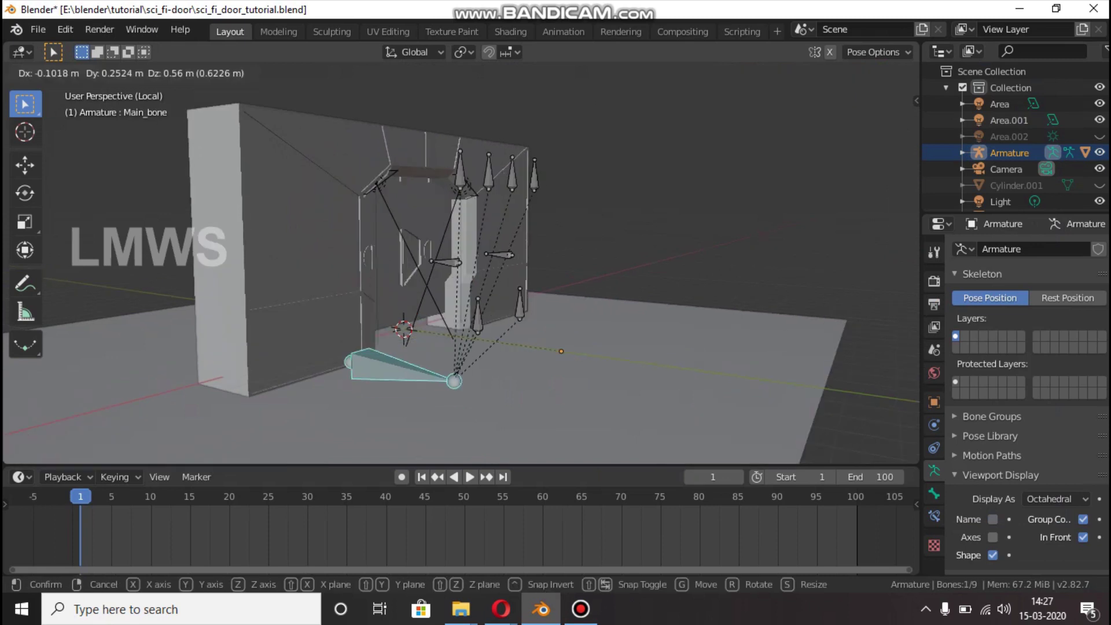
key("Escape")
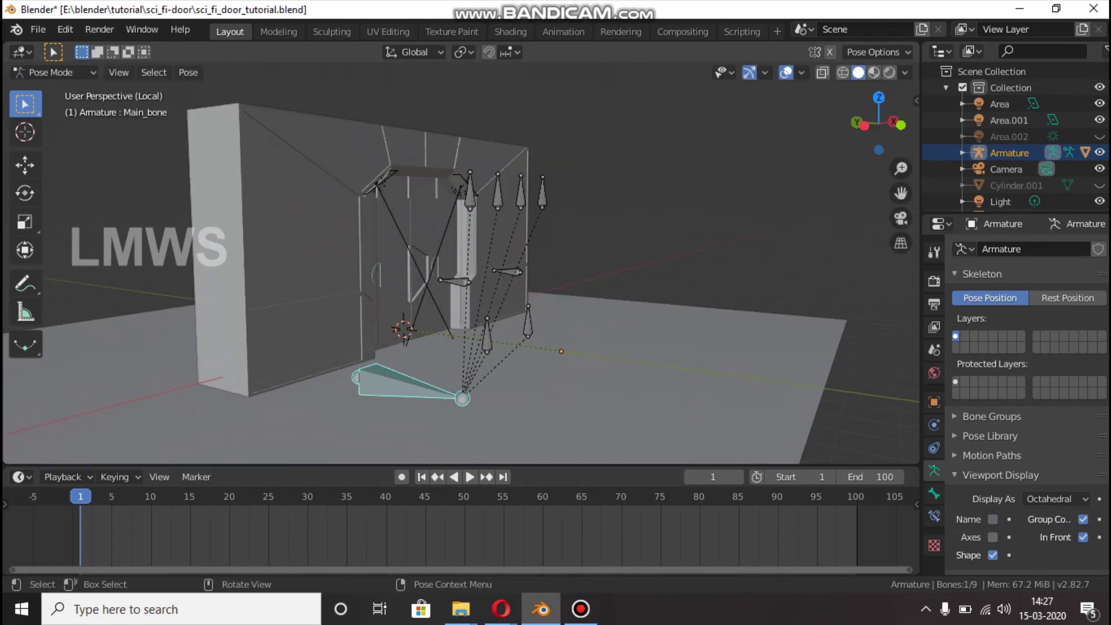
key("Tab")
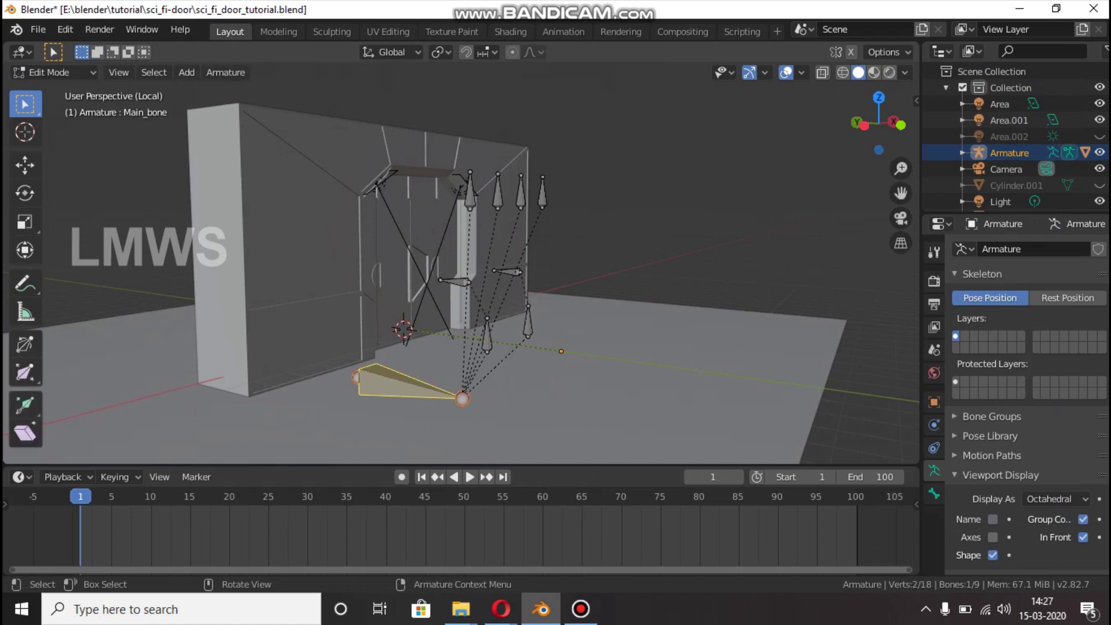
key("Tab")
key("alt+a")
Assign the linked wall and frame geometry of the Sci_fi_door mesh to the Main_bone vertex group
left_click(53, 73)
left_click(60, 91)
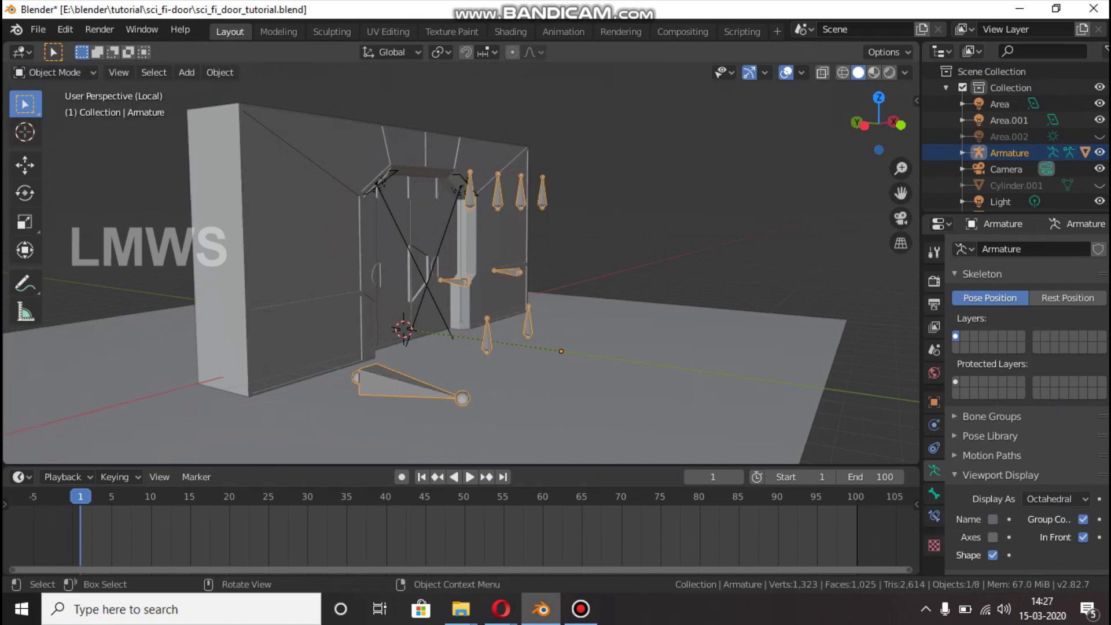
left_click(300, 232)
key("Tab")
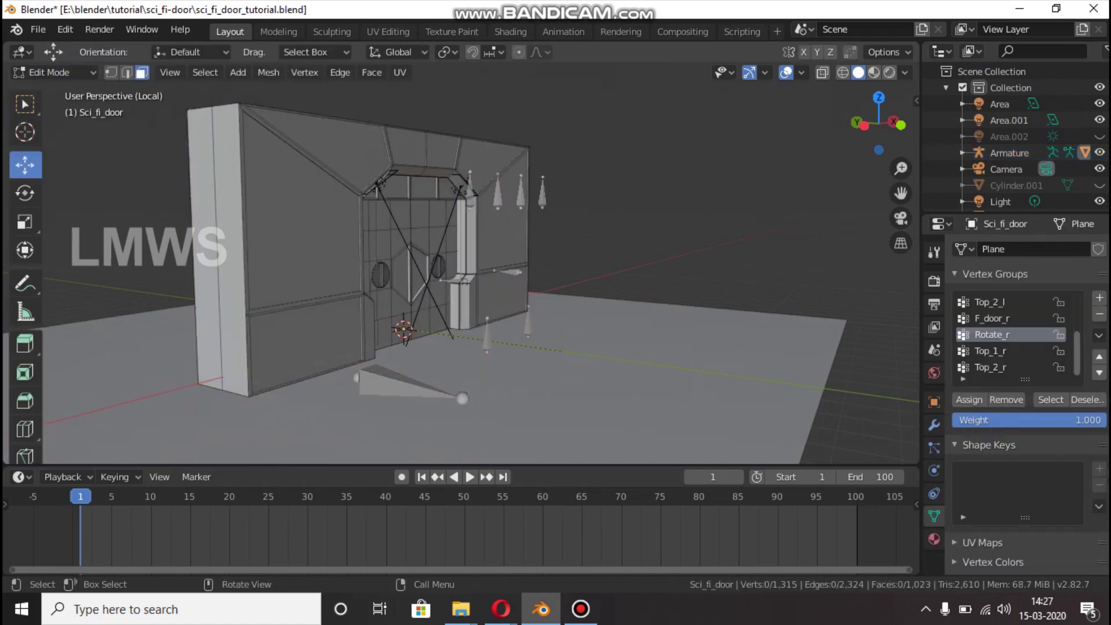
key("l")
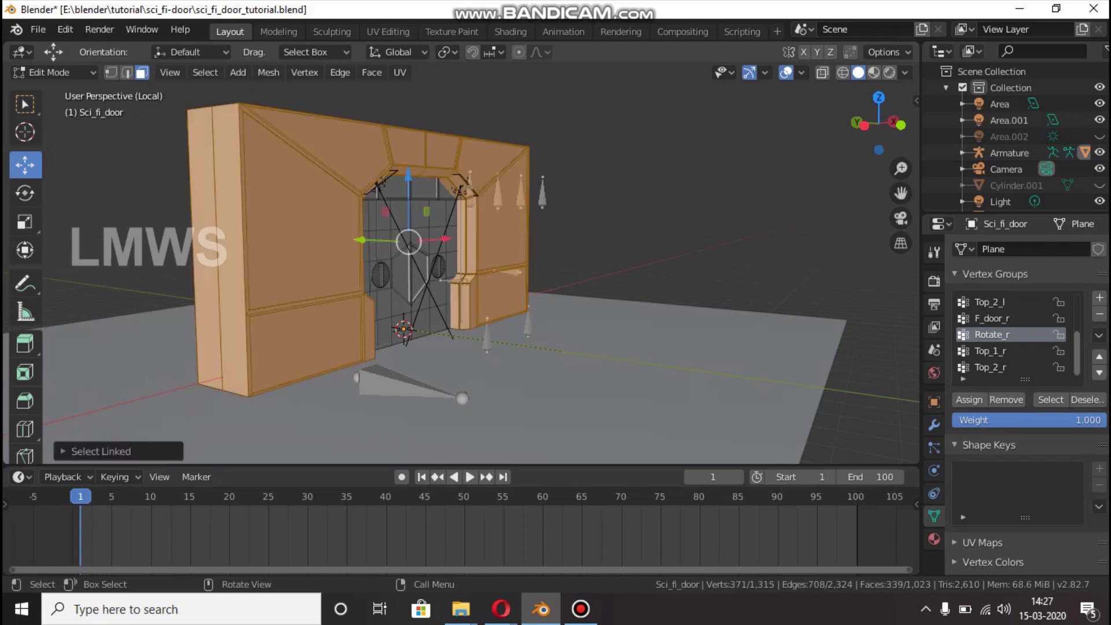
key("alt+a")
key("l")
scroll(1013, 334, "up", 4)
left_click(996, 301)
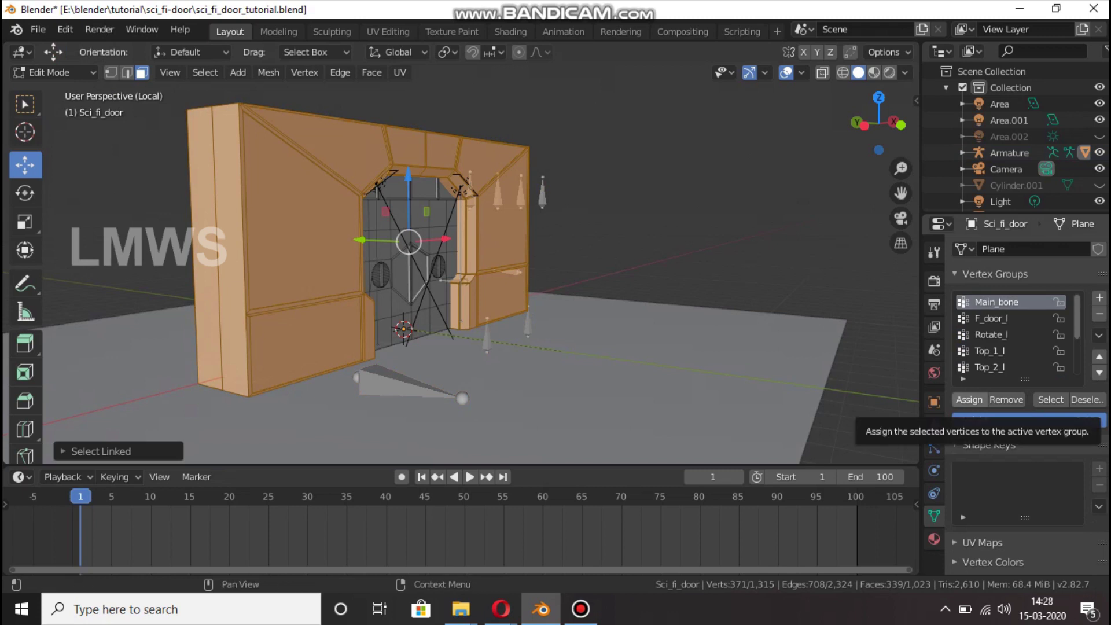
left_click(969, 400)
key("Tab")
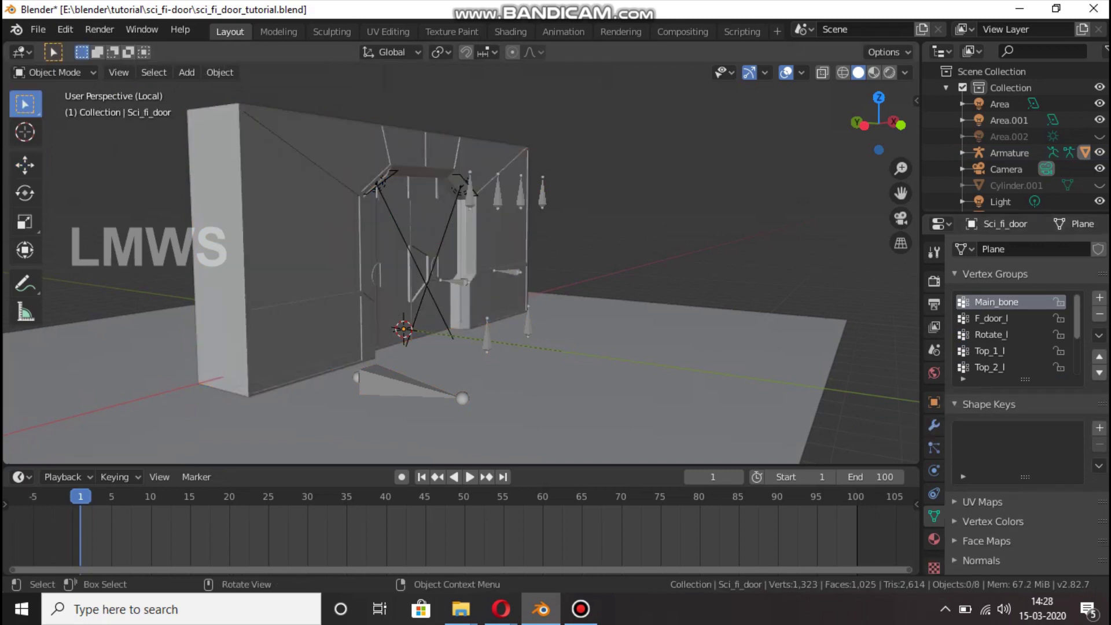
Return the armature to Pose Mode and test-move Main_bone to check that the wall follows it
left_click(1009, 152)
left_click(55, 72)
left_click(43, 127)
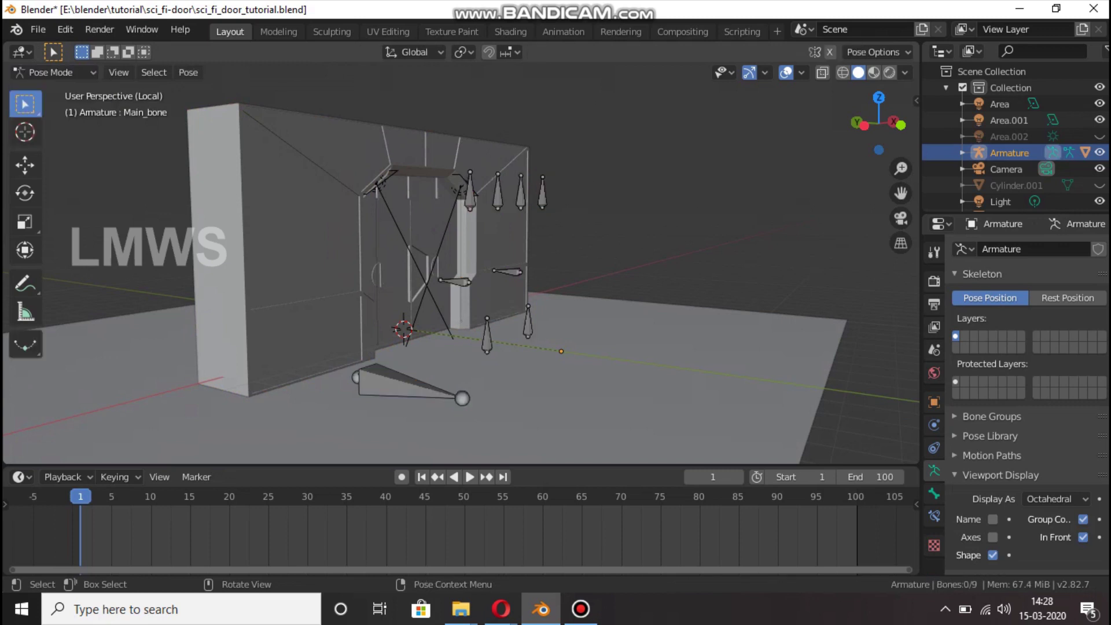
left_click(411, 387)
key("g")
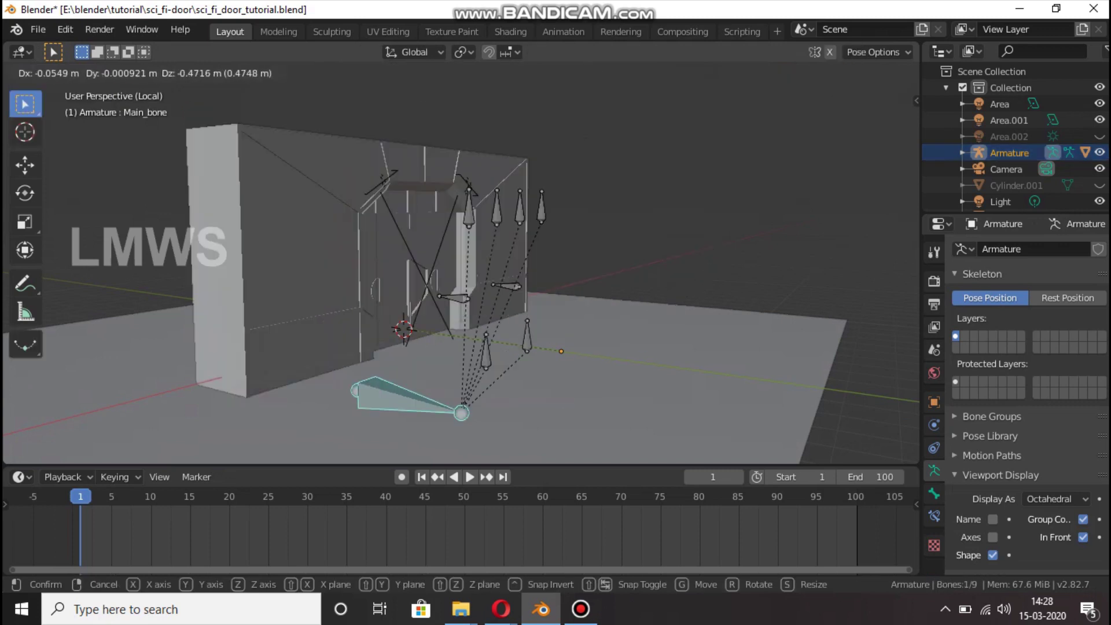
key("Escape")
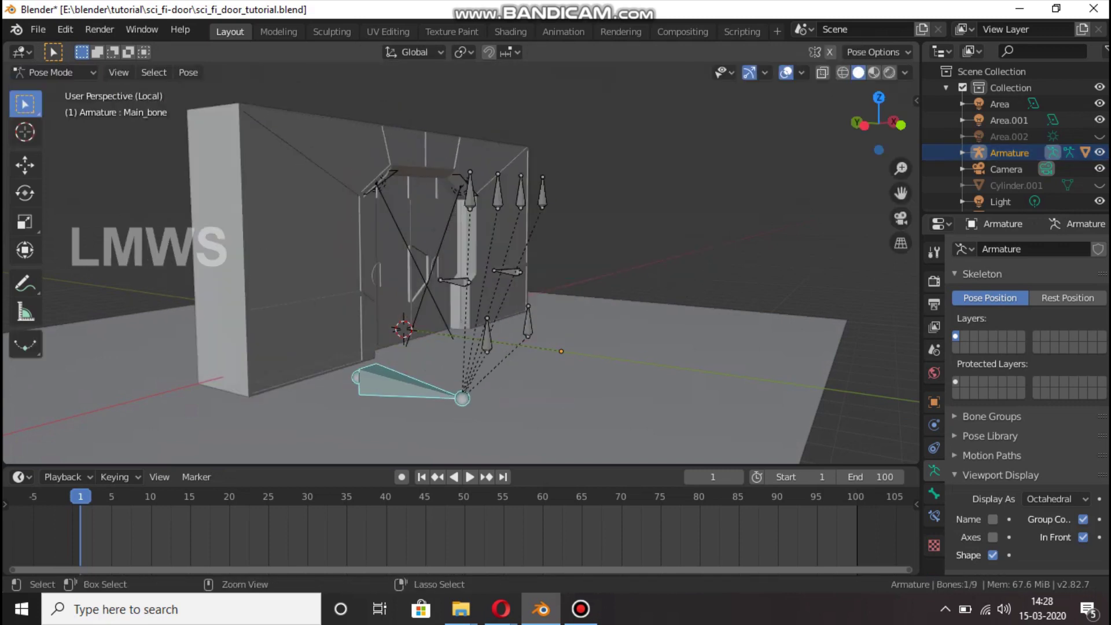
Save the blend file and deselect all bones while staying in Pose Mode
key("ctrl+s")
key("alt+a")
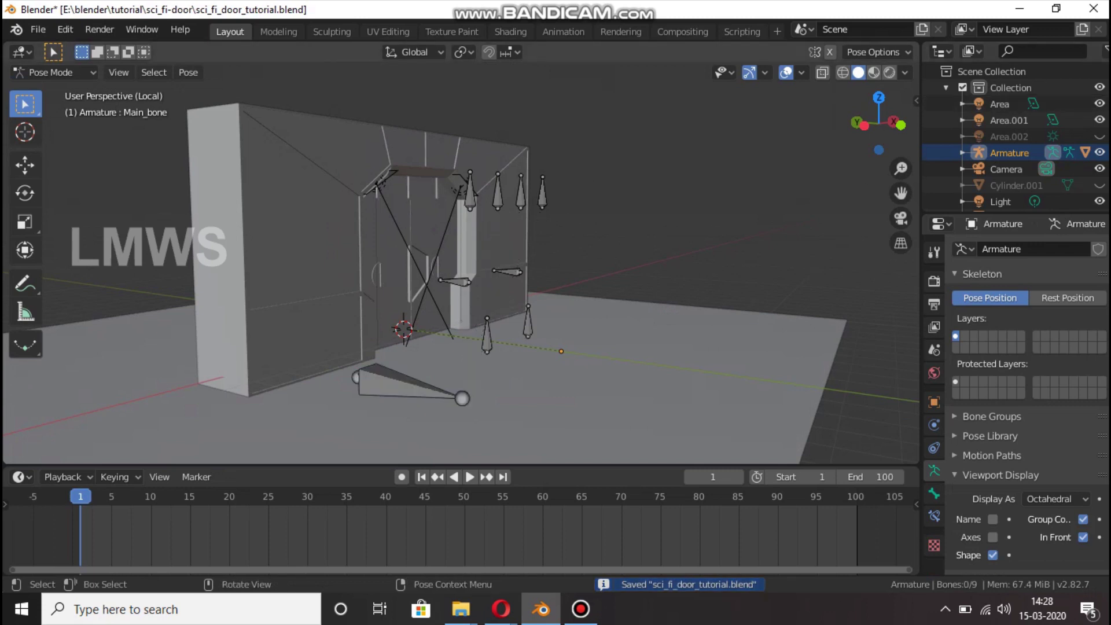
left_click(50, 72)
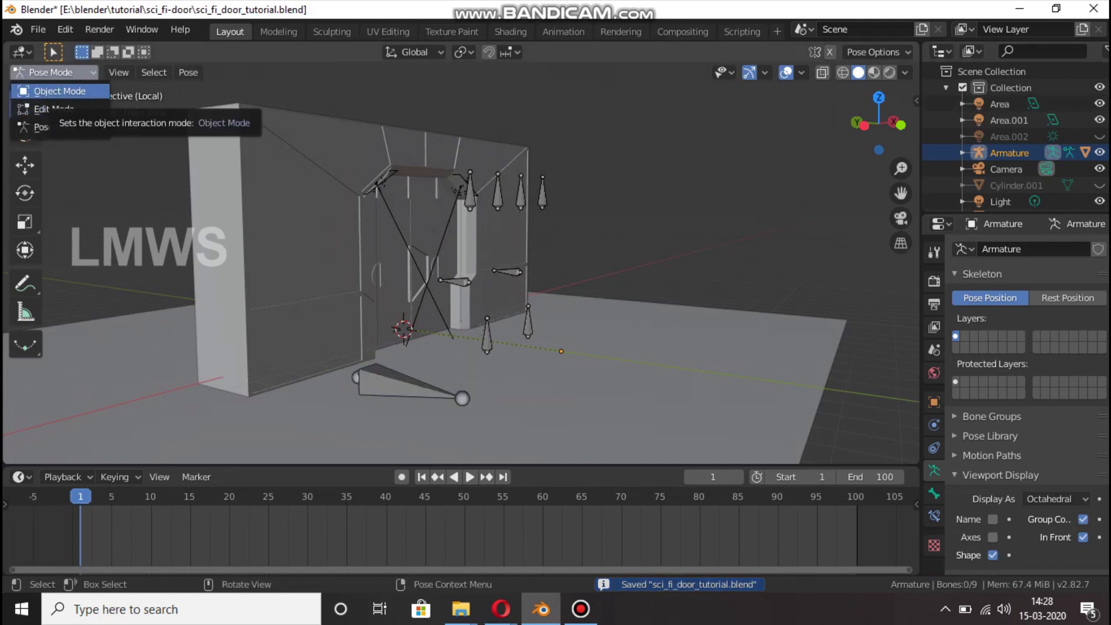
key("Escape")
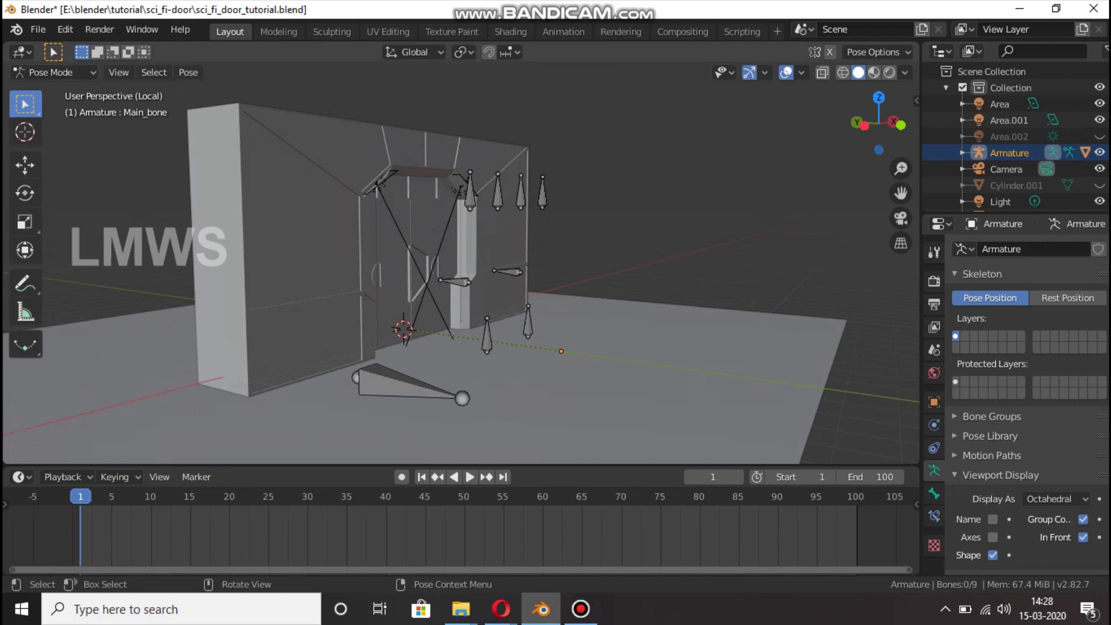
Insert a LocRot keyframe for all bones of the armature at frame 1
left_click(408, 385)
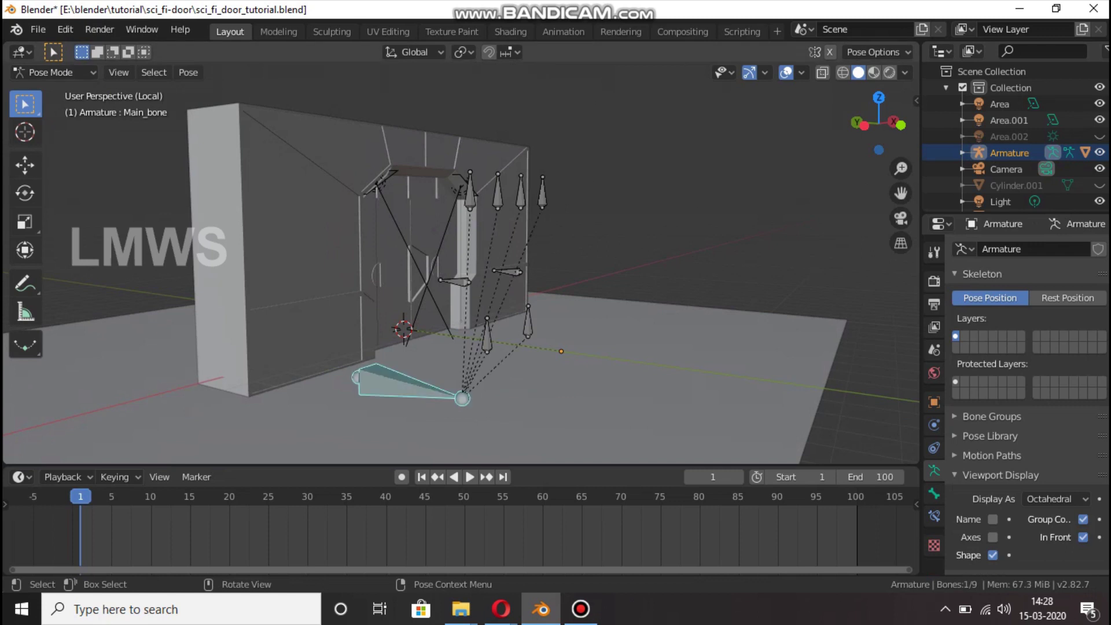
key("a")
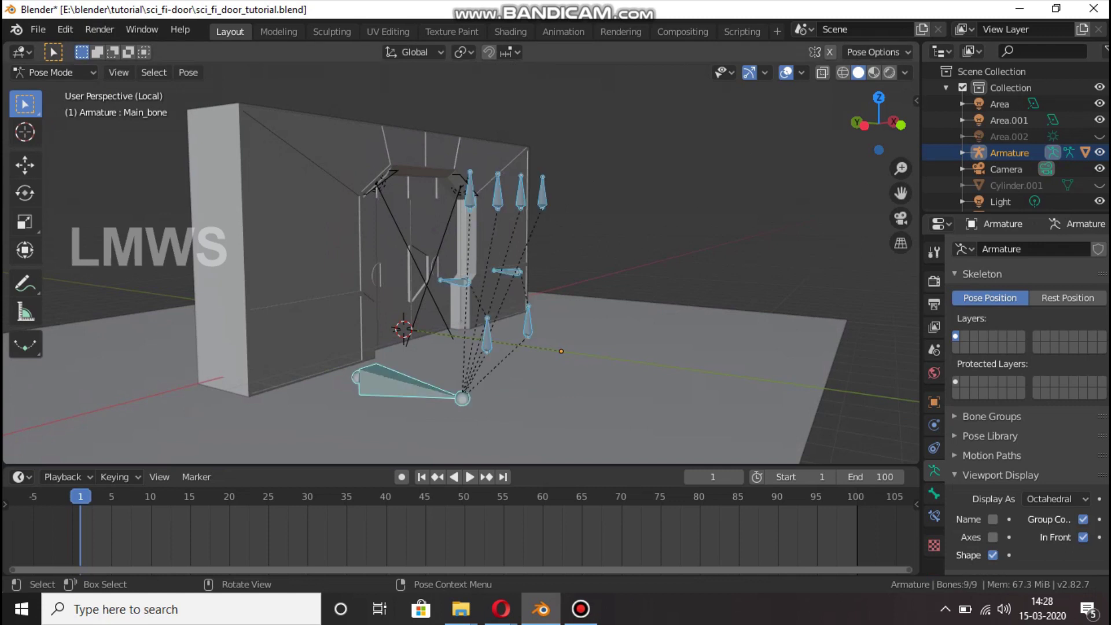
key("i")
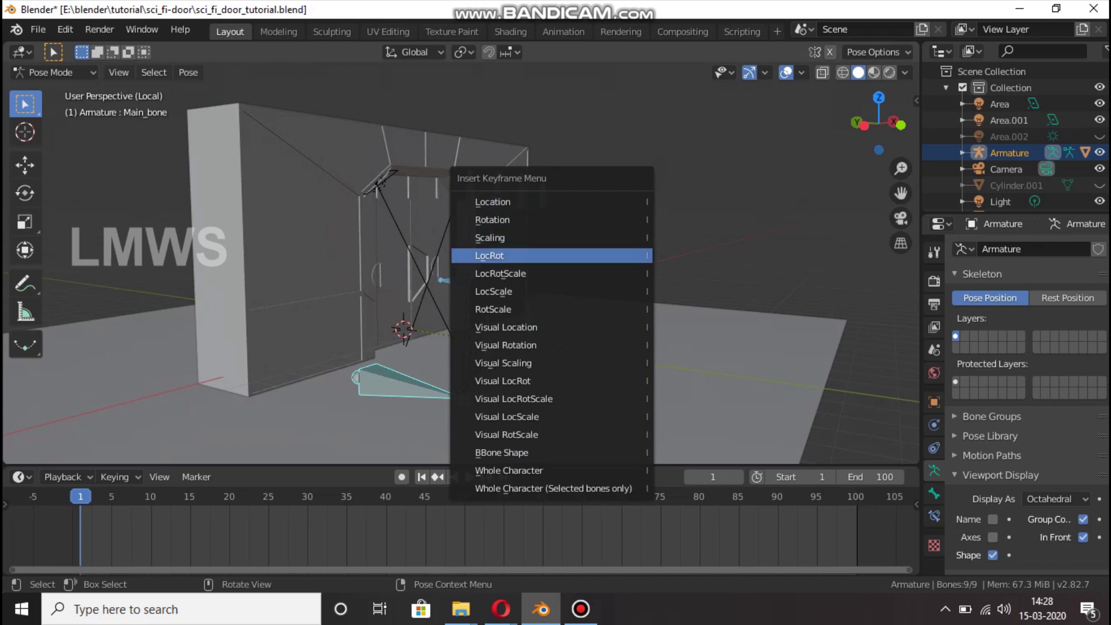
left_click(492, 255)
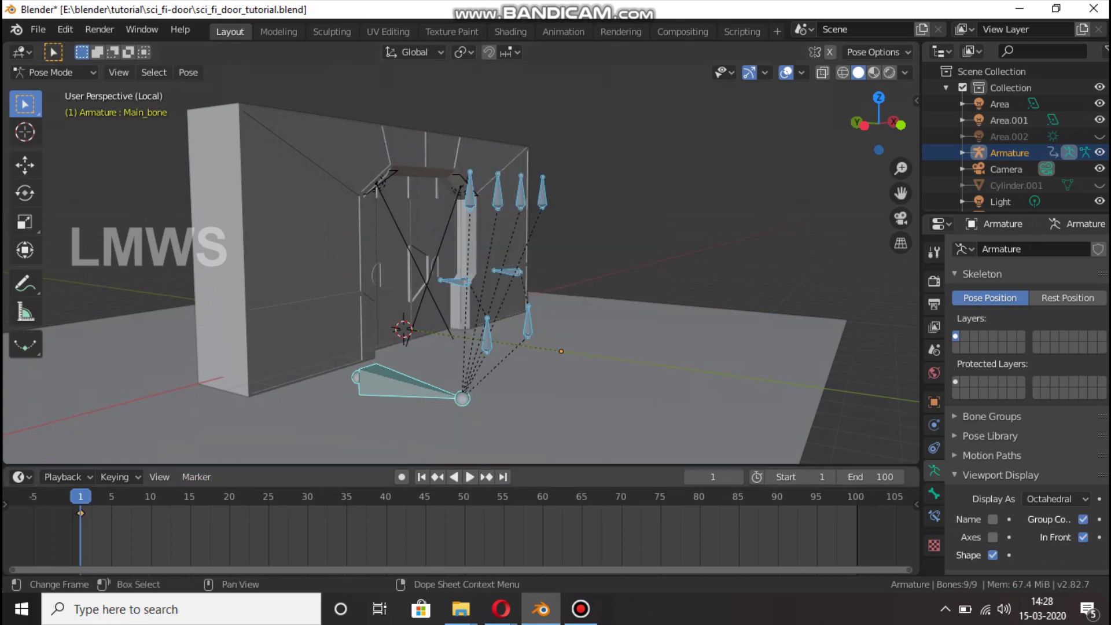
Advance to frame 25 and insert a keyframe for all bones in the same pose
key("space")
key("space")
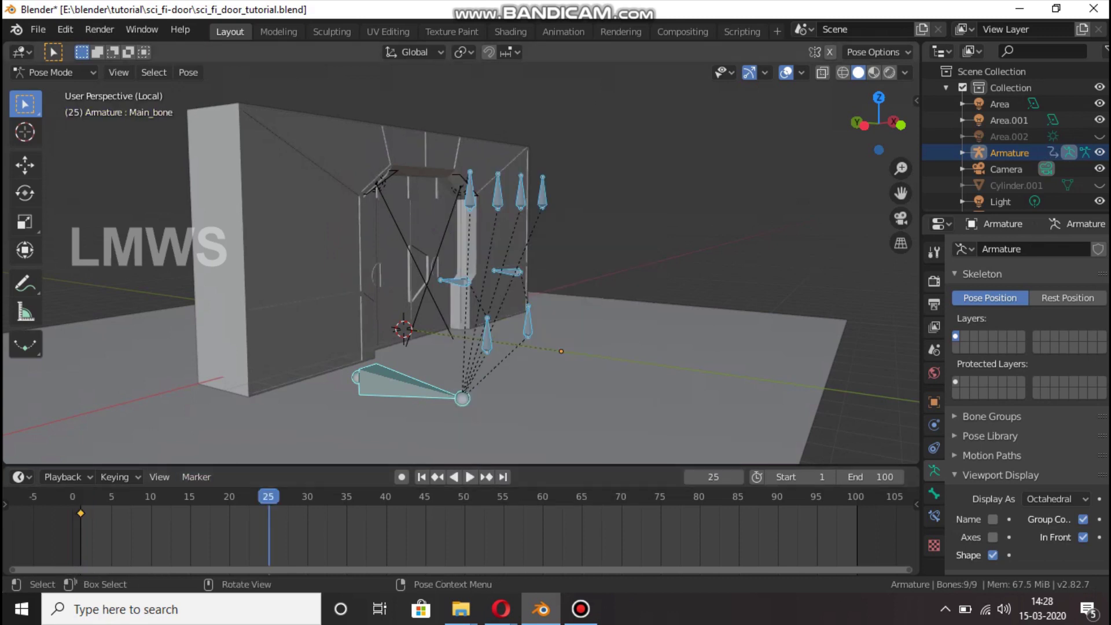
key("i")
key("Return")
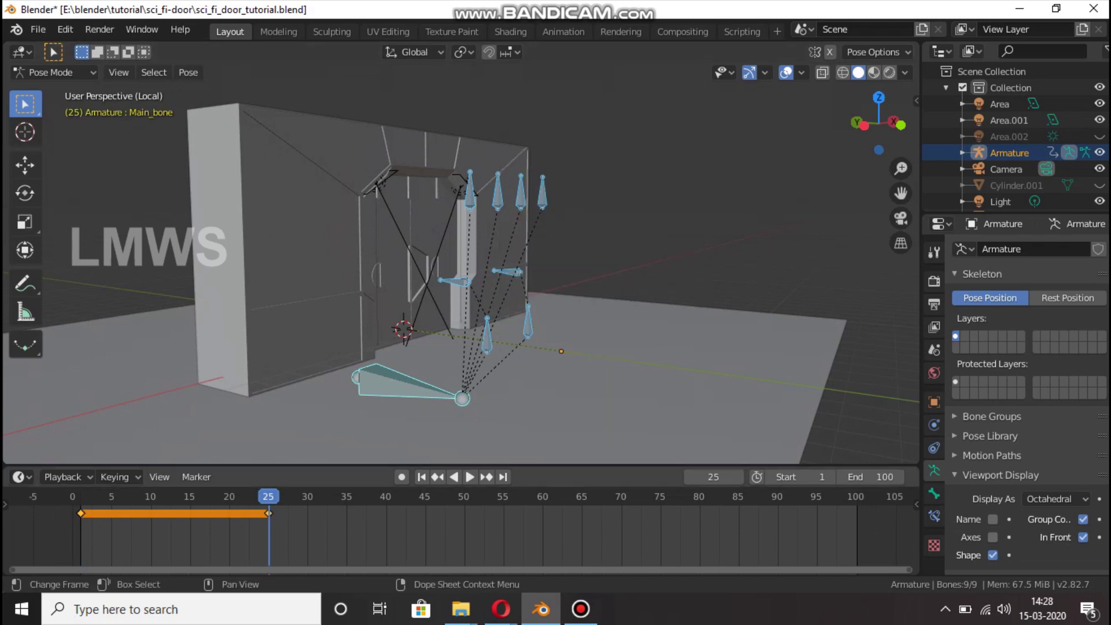
Select only the F_door_r bone at frame 32 and save the file
key("space")
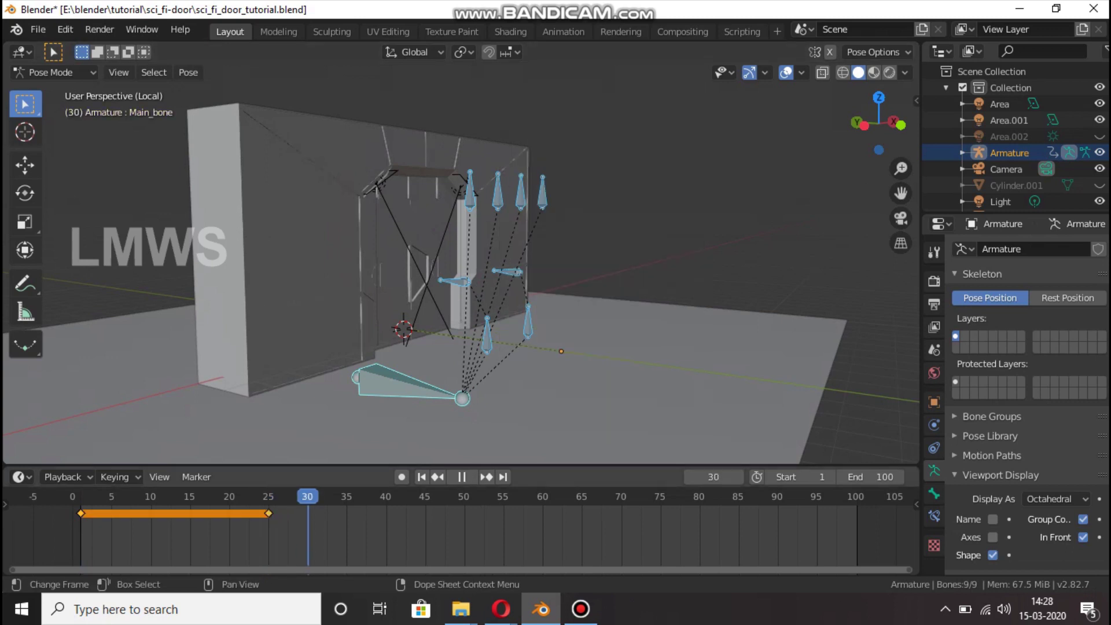
left_click_drag(386, 495, 323, 496)
key("alt+a")
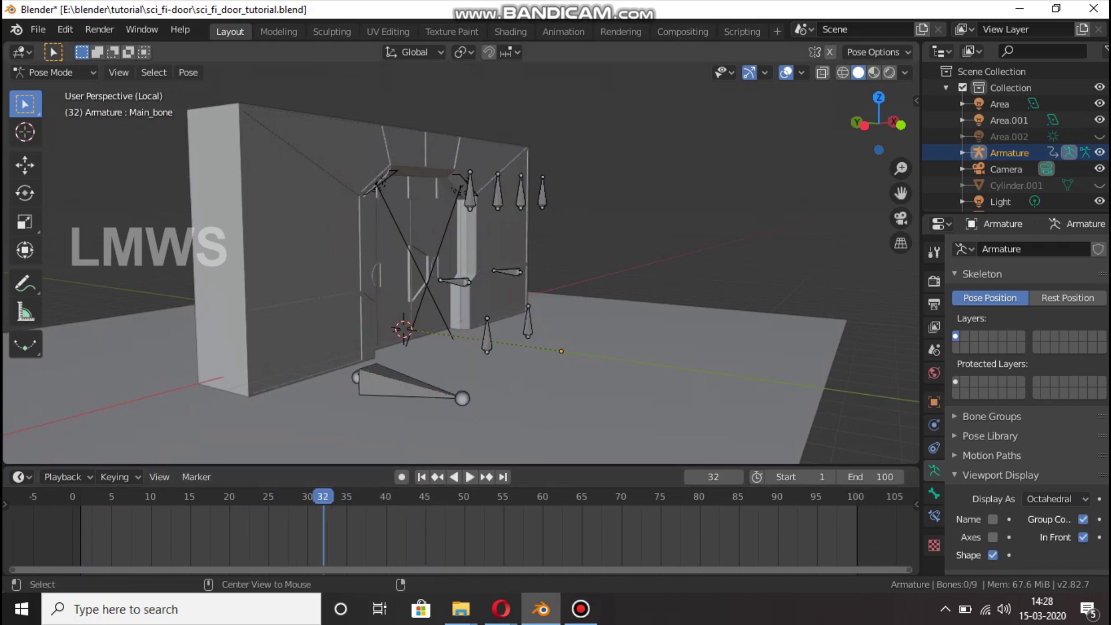
left_click(487, 336)
scroll(487, 336, "up", 2)
left_click_drag(878, 122, 833, 124)
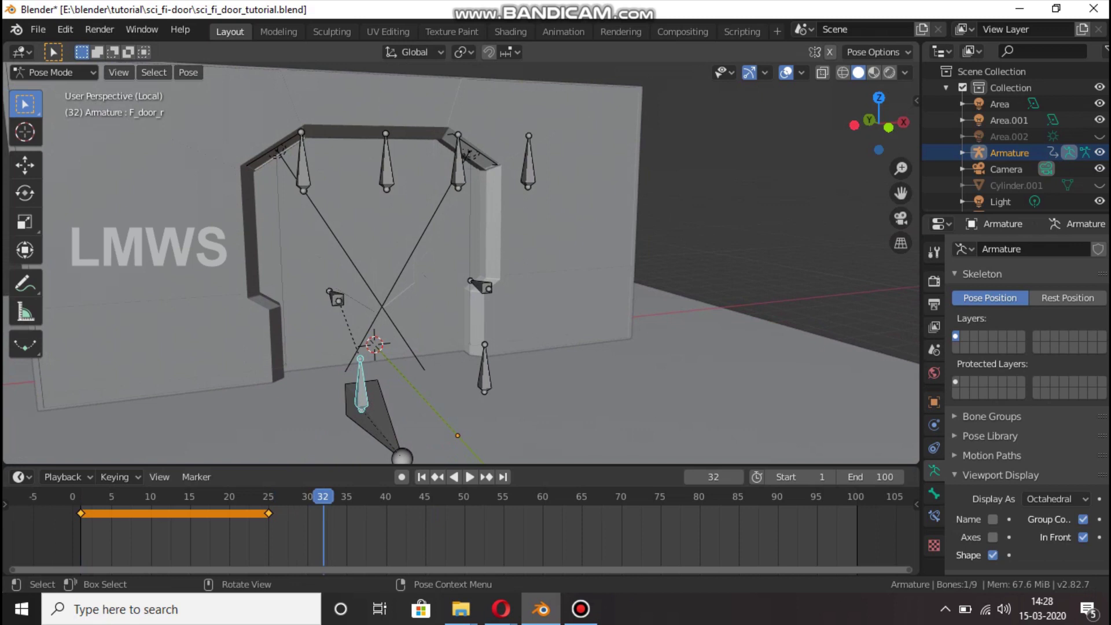
key("ctrl+s")
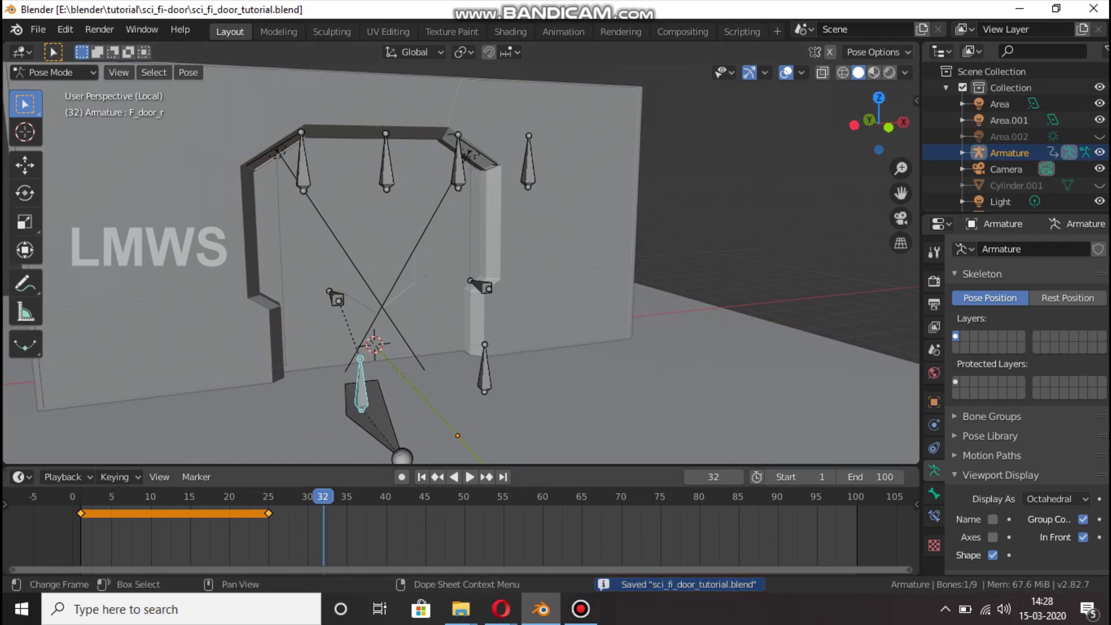
Set the current frame to 40 and save the file
key("Down")
key("space")
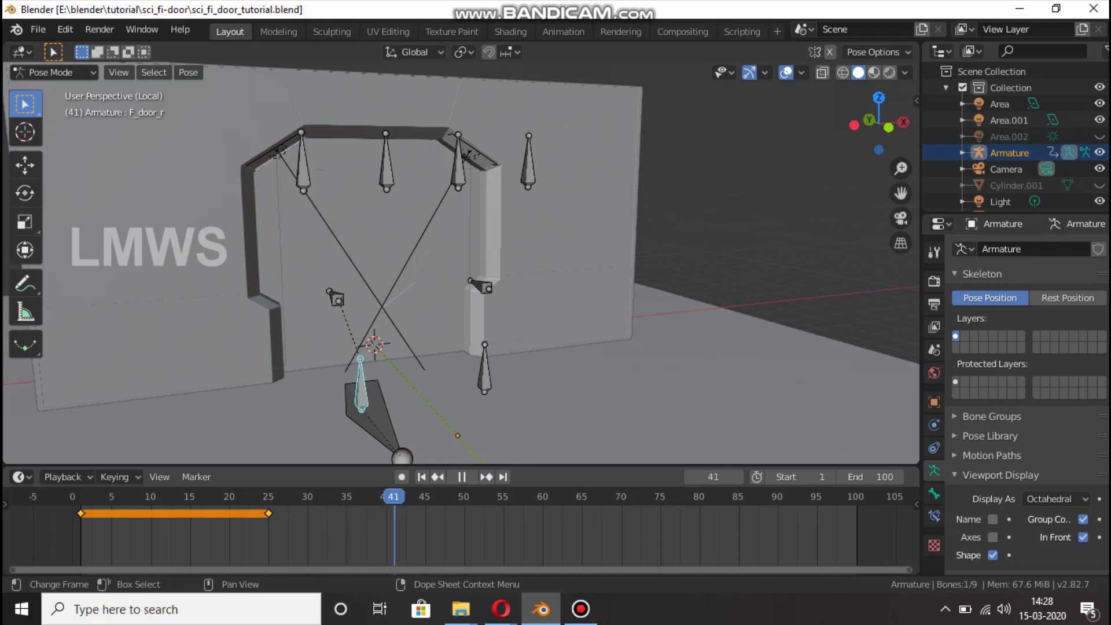
left_click_drag(394, 496, 386, 496)
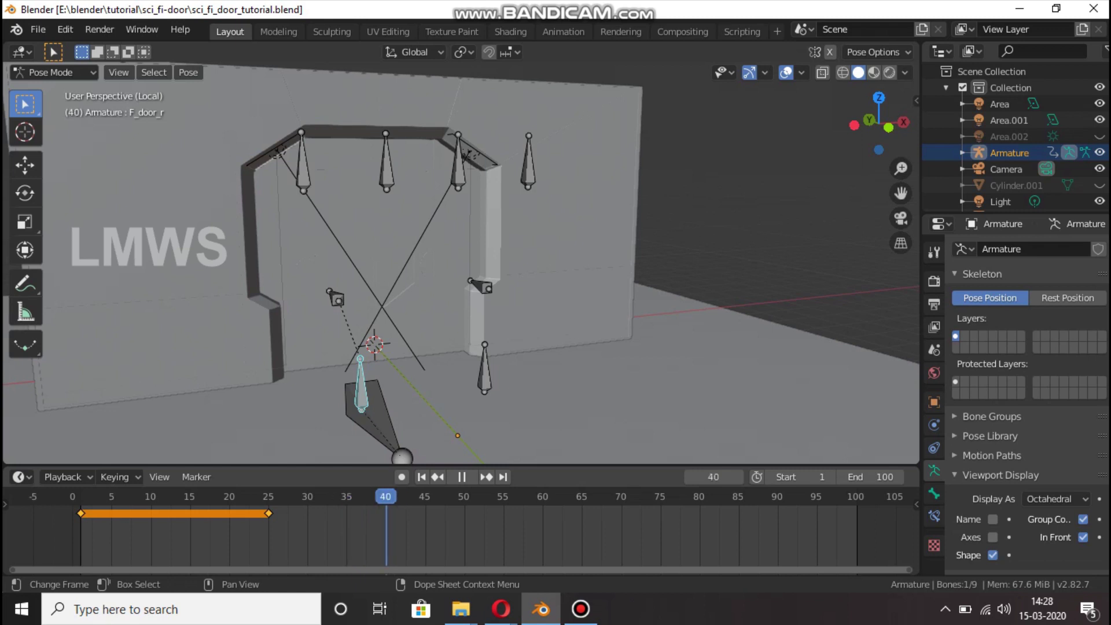
key("space")
key("ctrl+s")
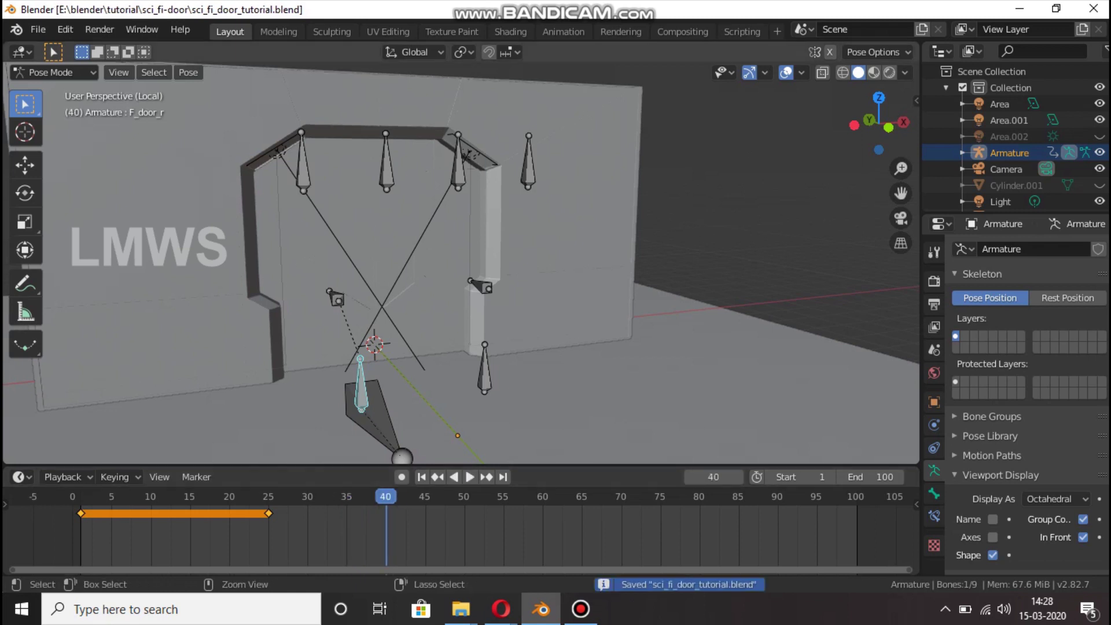
At frame 40, raise the Top_1_l bone along the Z axis by about 0.7 m in front view
left_click(457, 162)
key("KP_1")
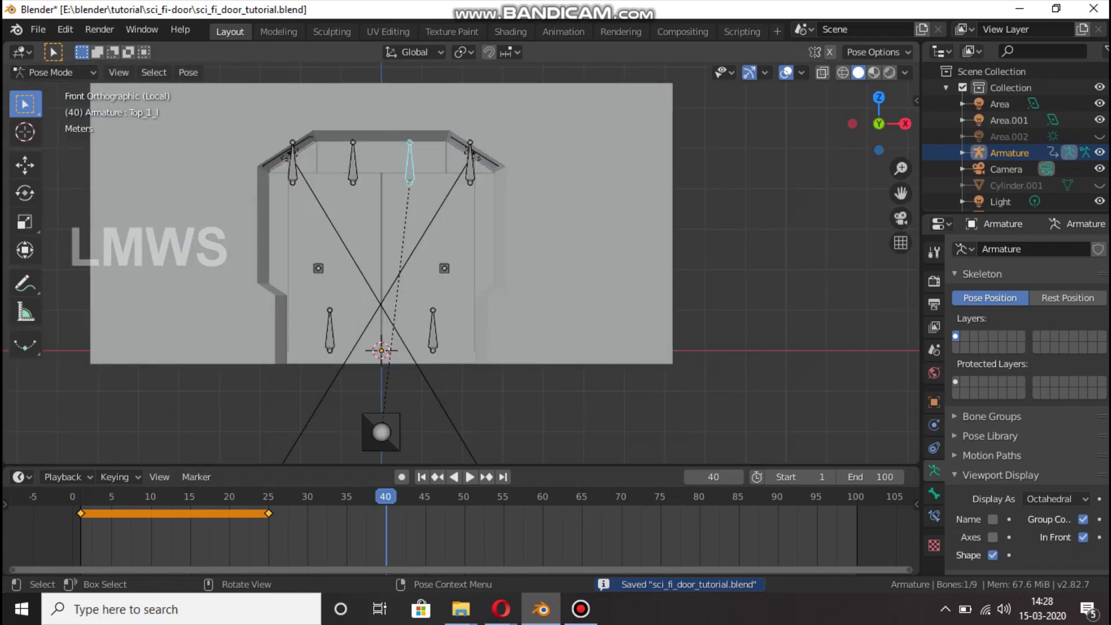
key("g")
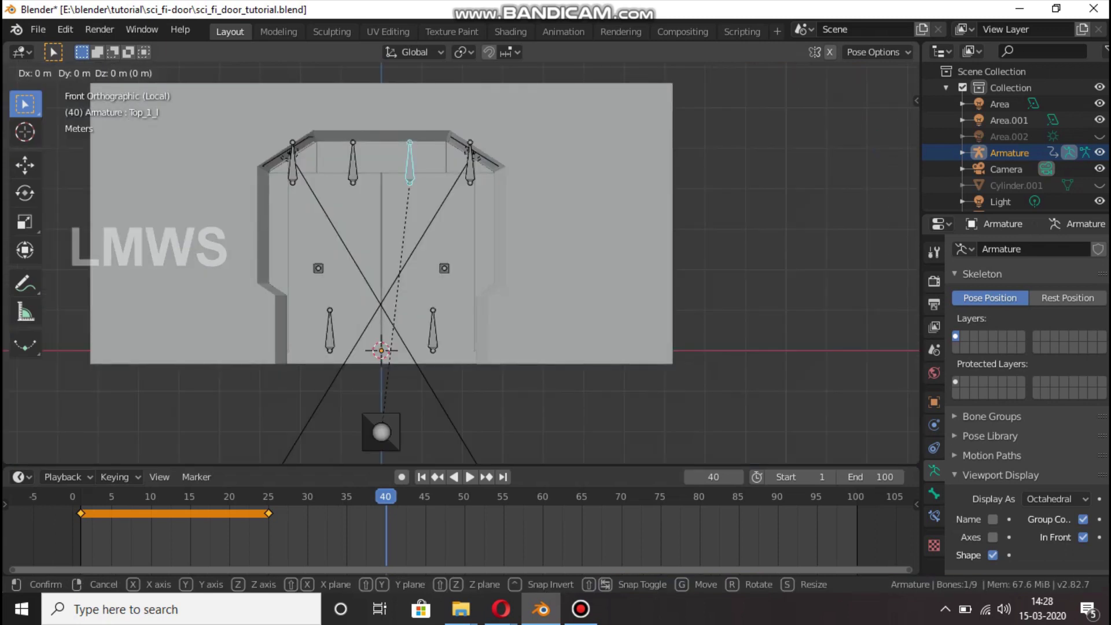
key("z")
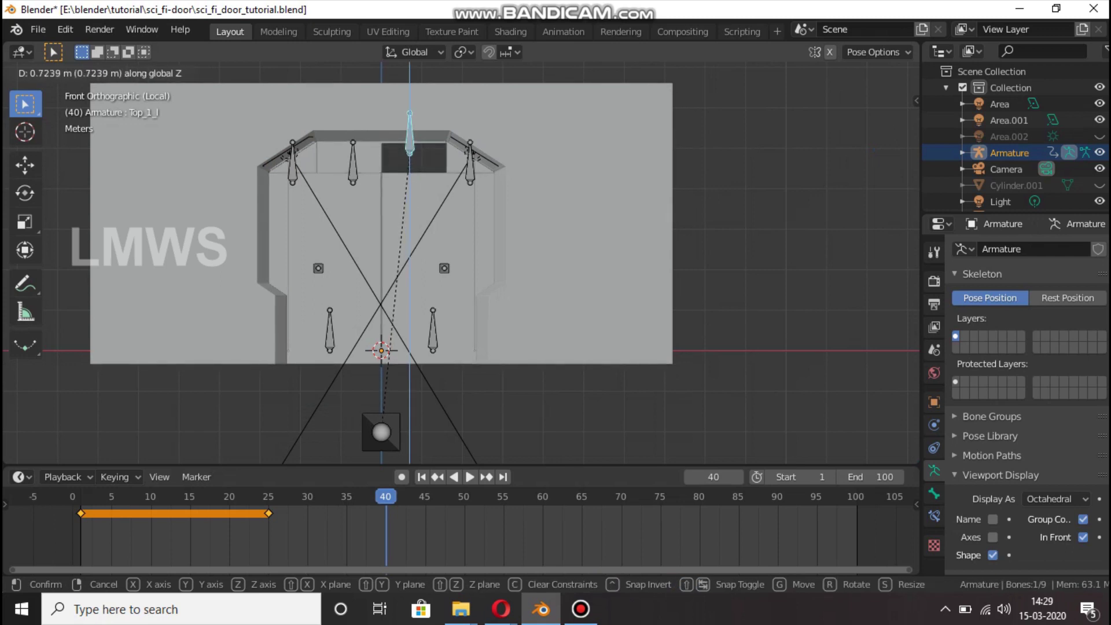
key("Return")
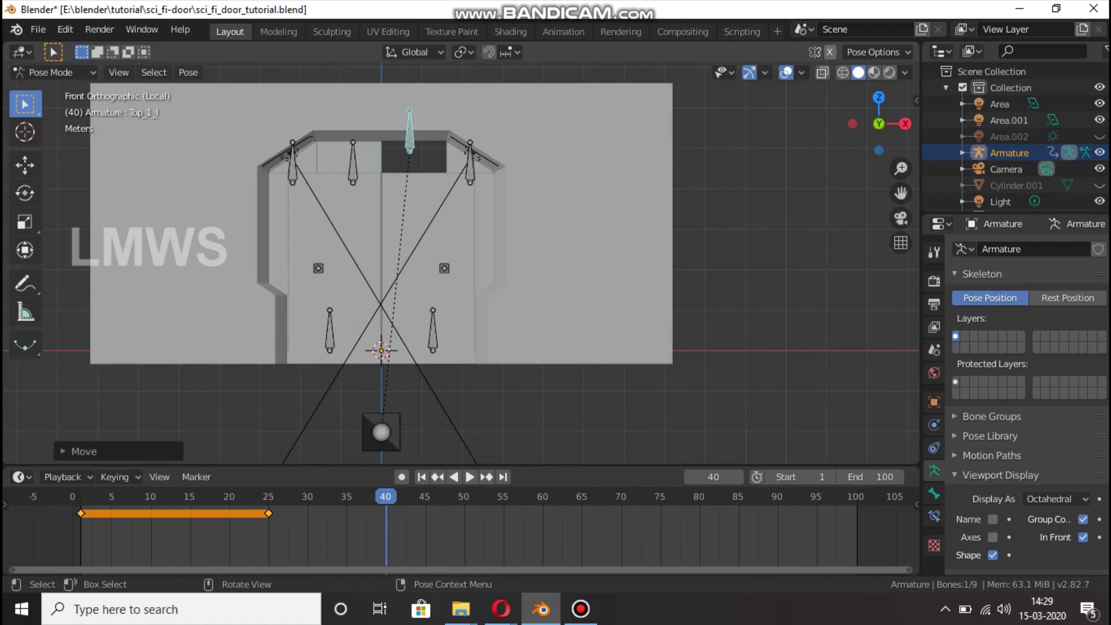
Save the file and insert a LocRot keyframe for the raised Top_1_l bone at frame 40
left_click(842, 72)
scroll(462, 265, "up", 2)
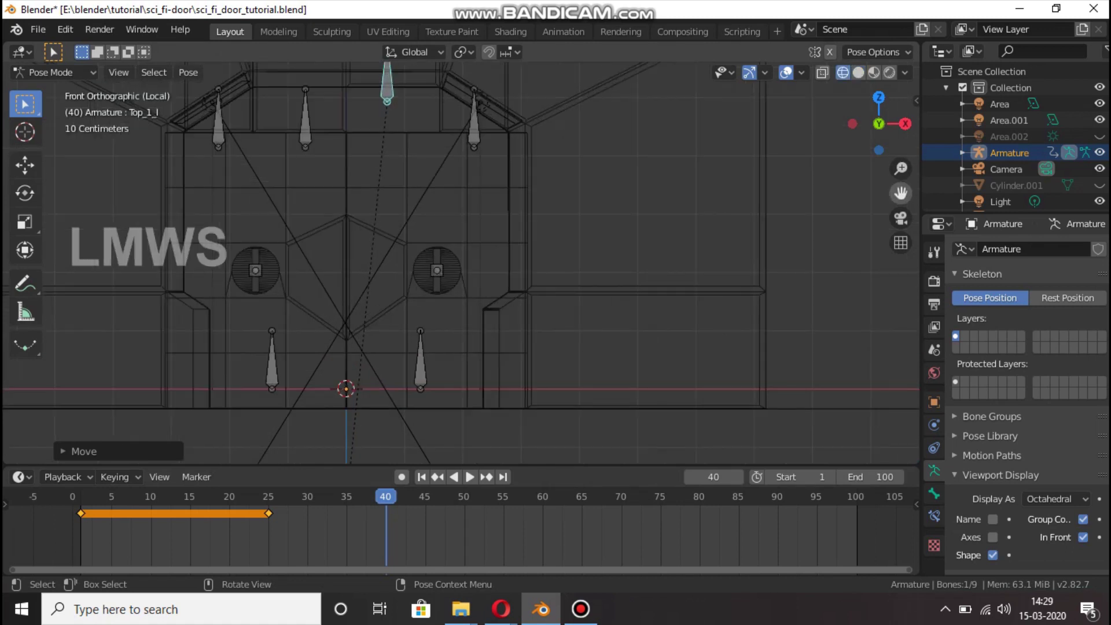
left_click_drag(900, 193, 920, 334)
left_click(858, 73)
scroll(461, 263, "up", 2)
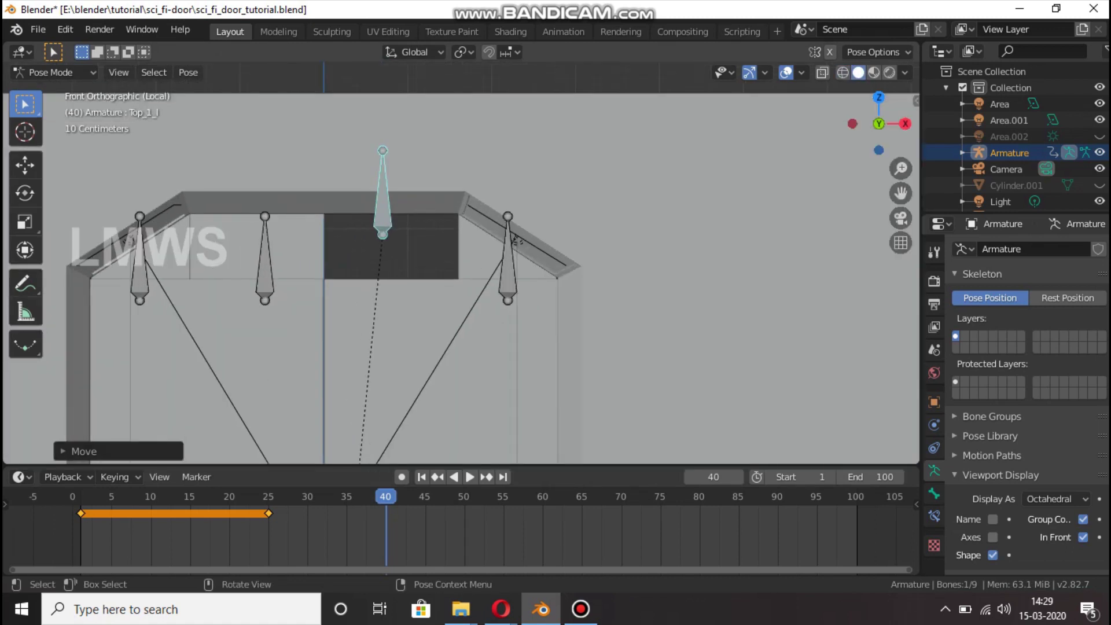
key("ctrl+s")
key("i")
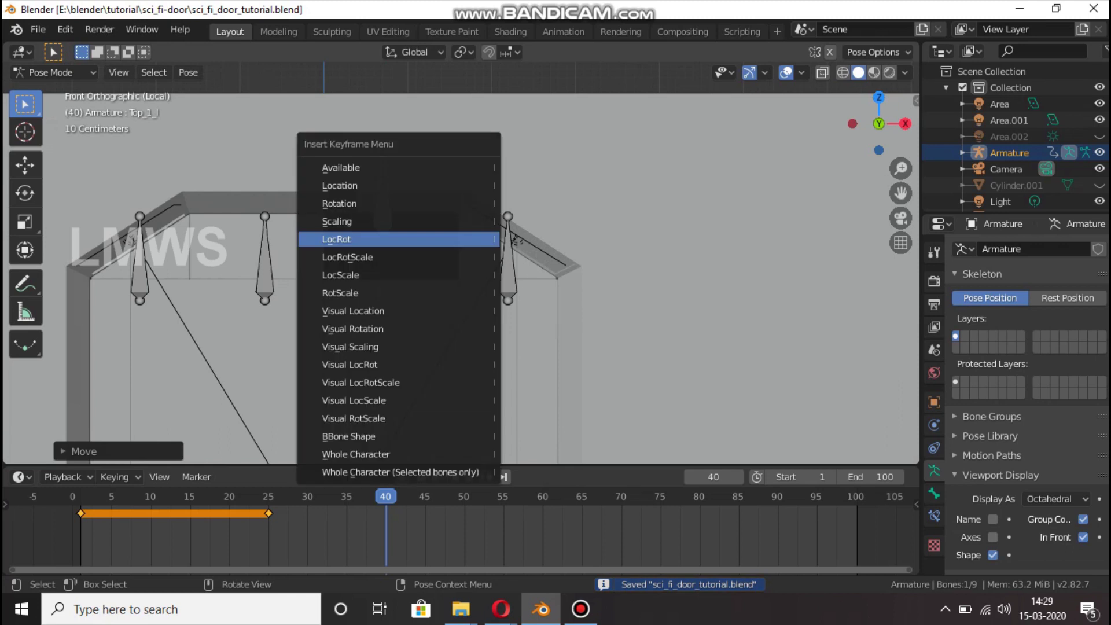
key("Return")
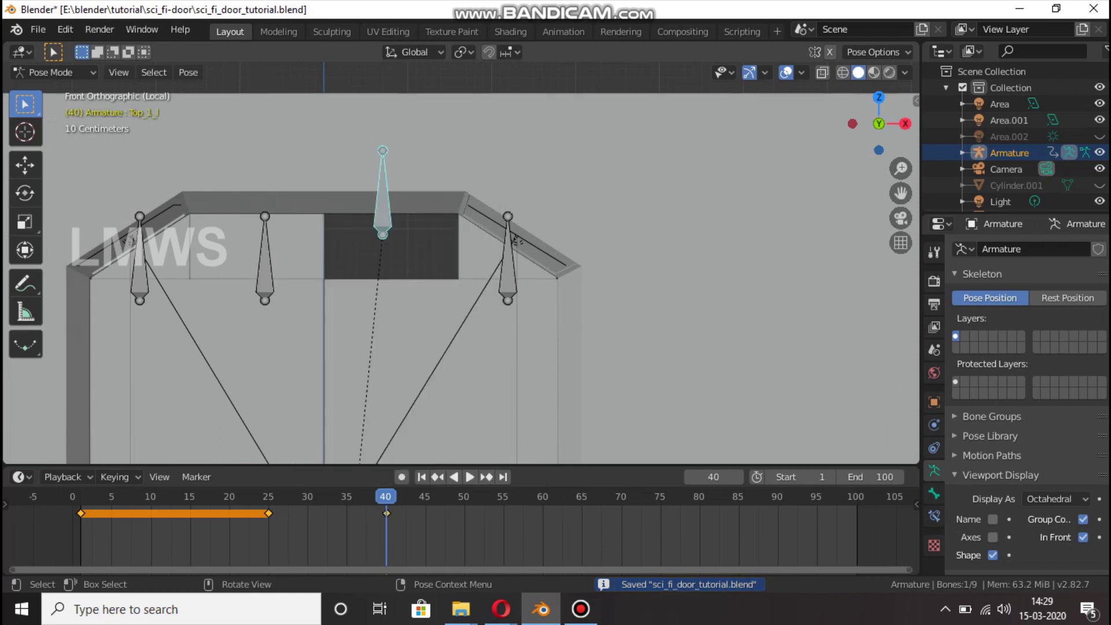
Select the Top_2_l bone and insert a LocRot keyframe for its closed pose at frame 30
scroll(517, 242, "down", 2)
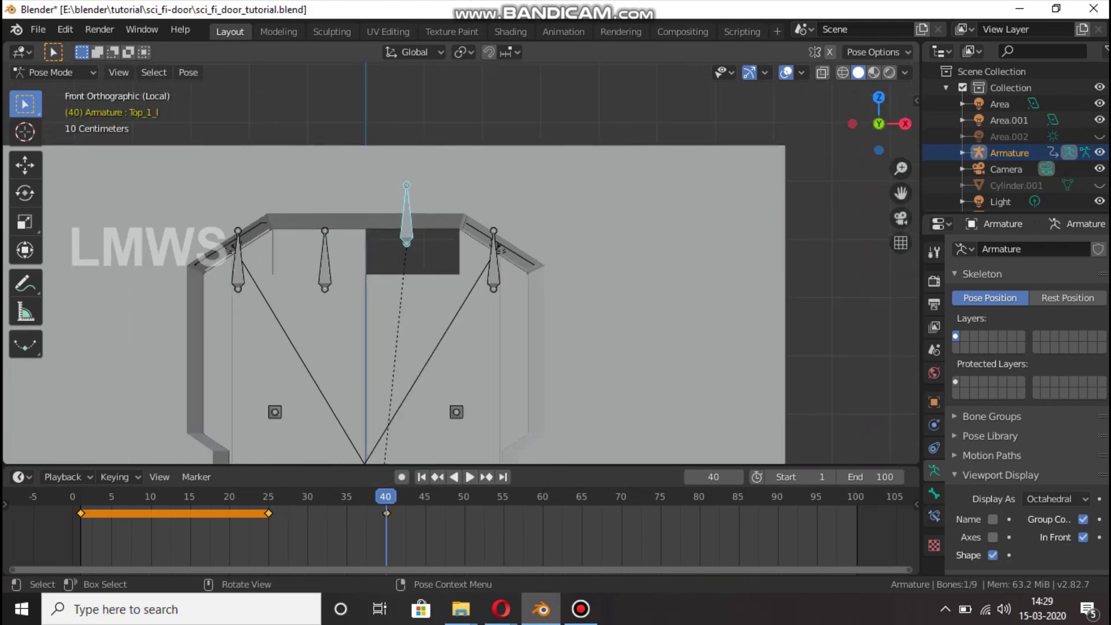
left_click(494, 263)
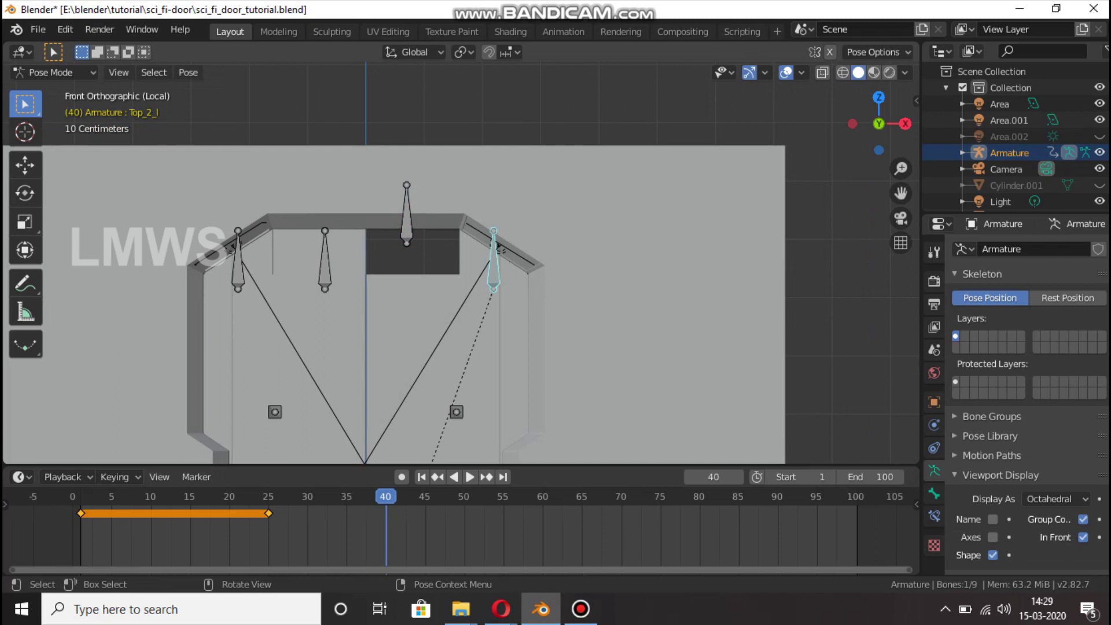
left_click_drag(269, 496, 285, 496)
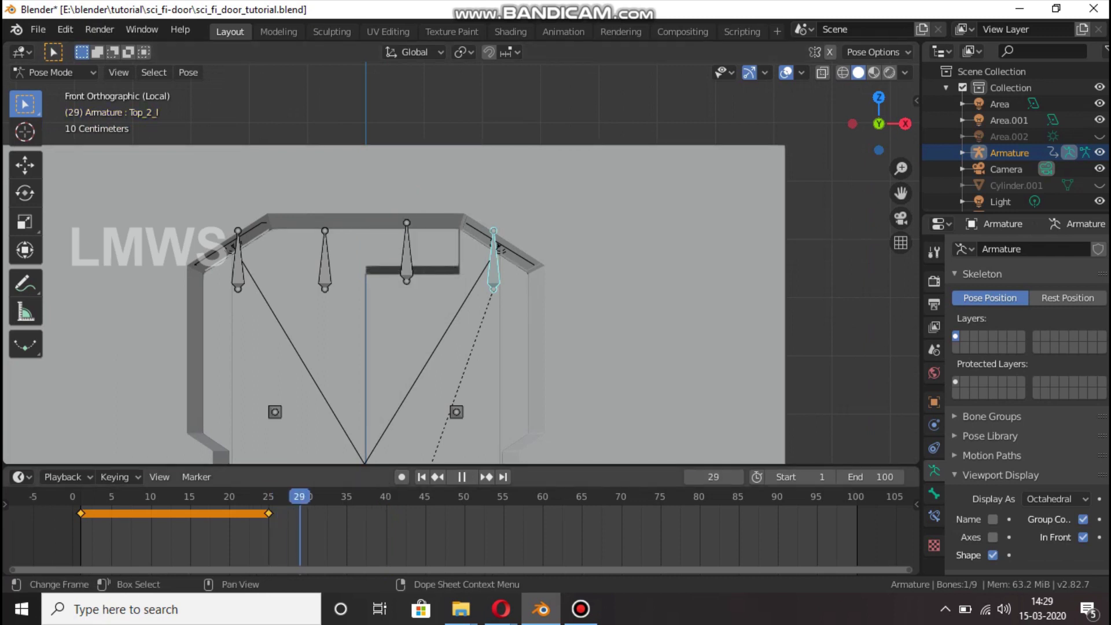
key("space")
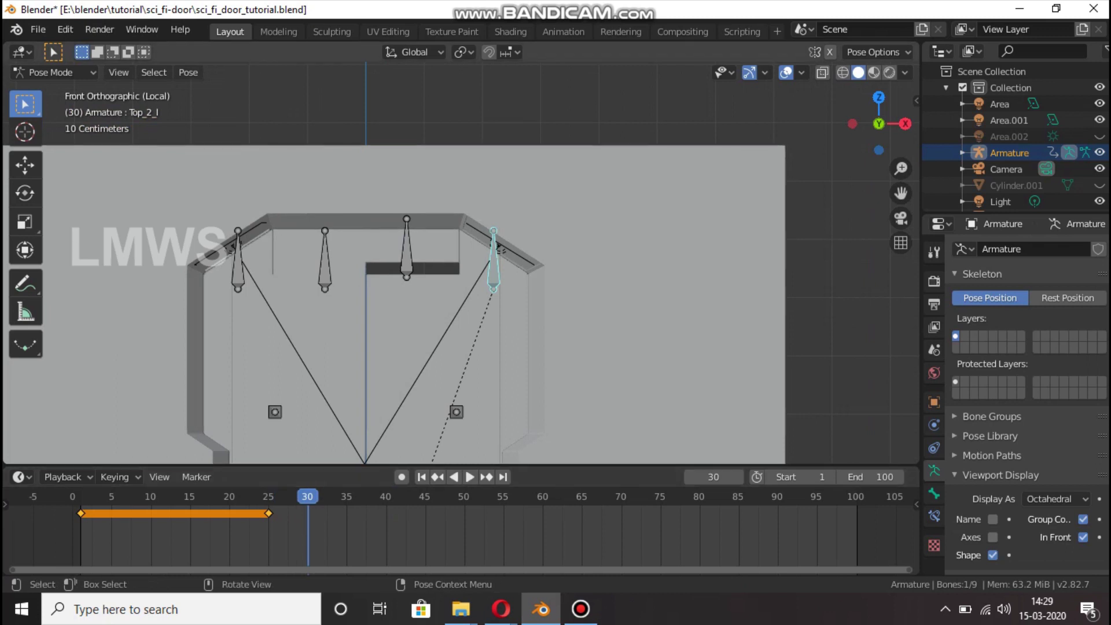
key("i")
key("Return")
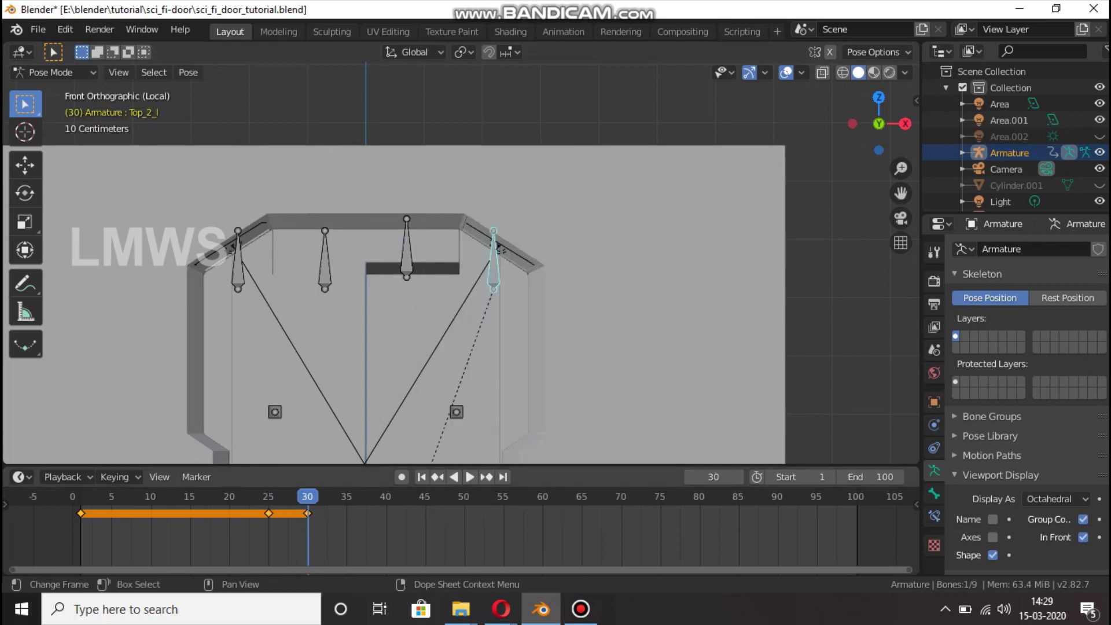
At frame 45, raise the Top_2_l bone along Z to the height of Top_1_l and insert a LocRot keyframe
key("space")
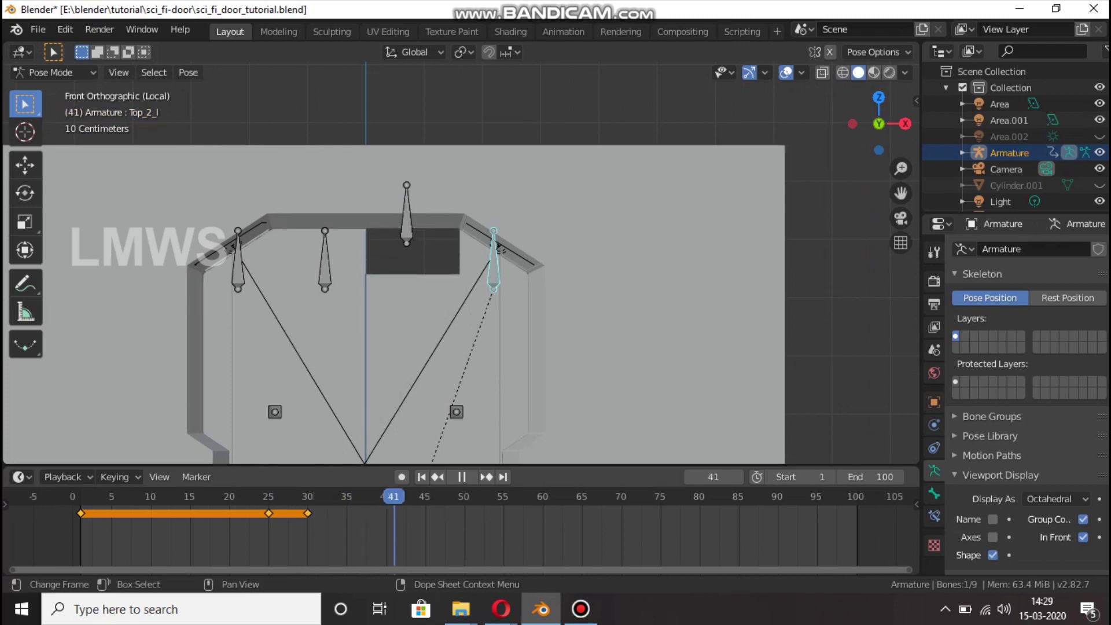
key("space")
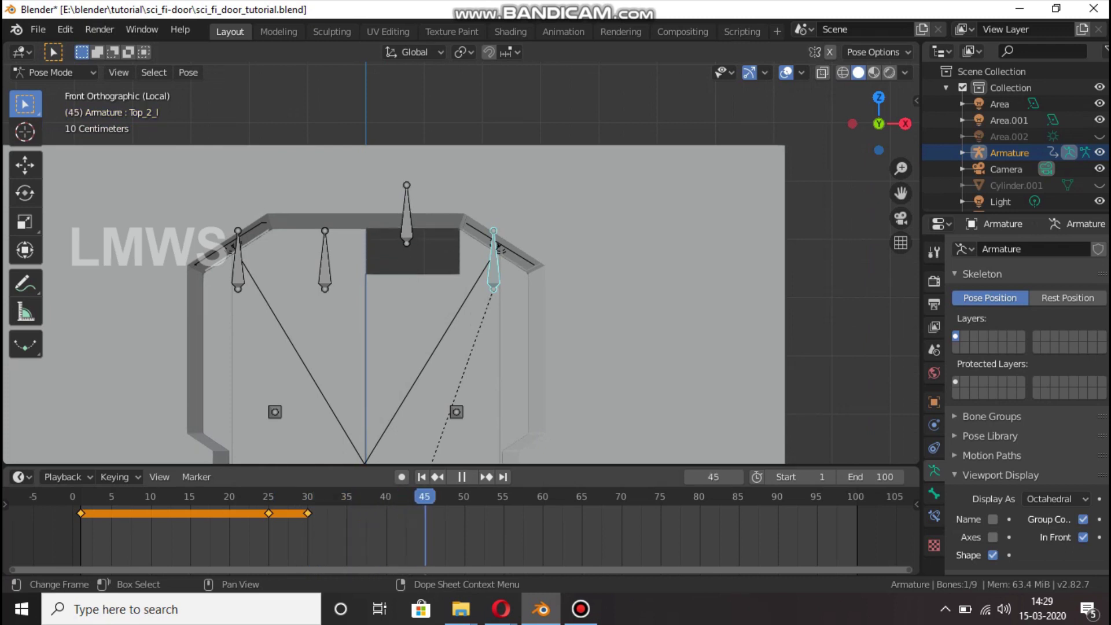
key("g")
key("z")
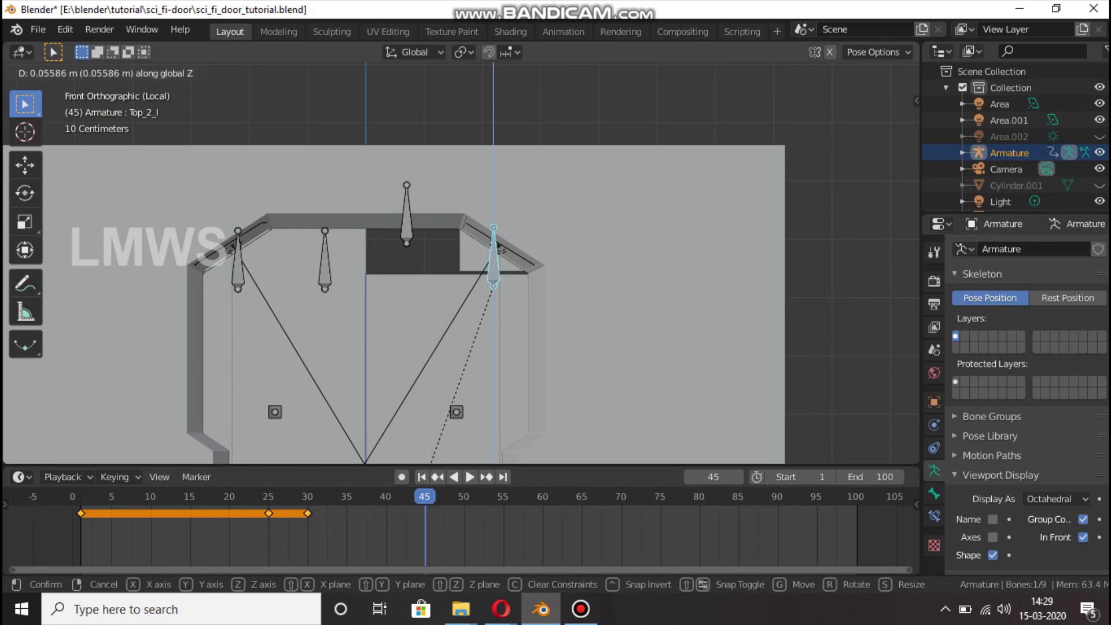
key("Return")
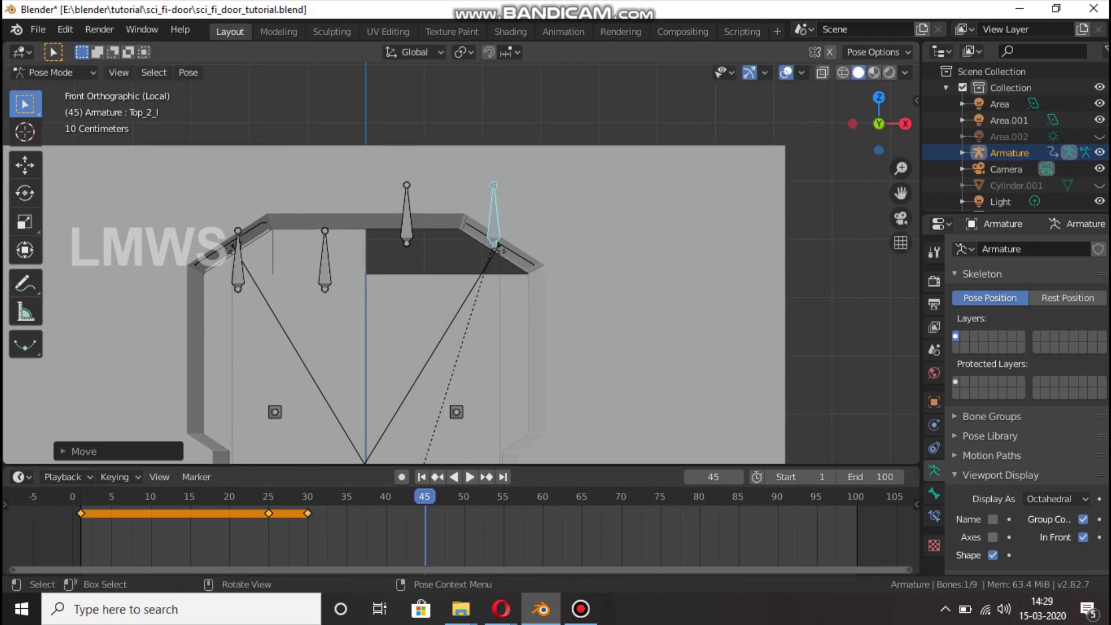
key("i")
key("Return")
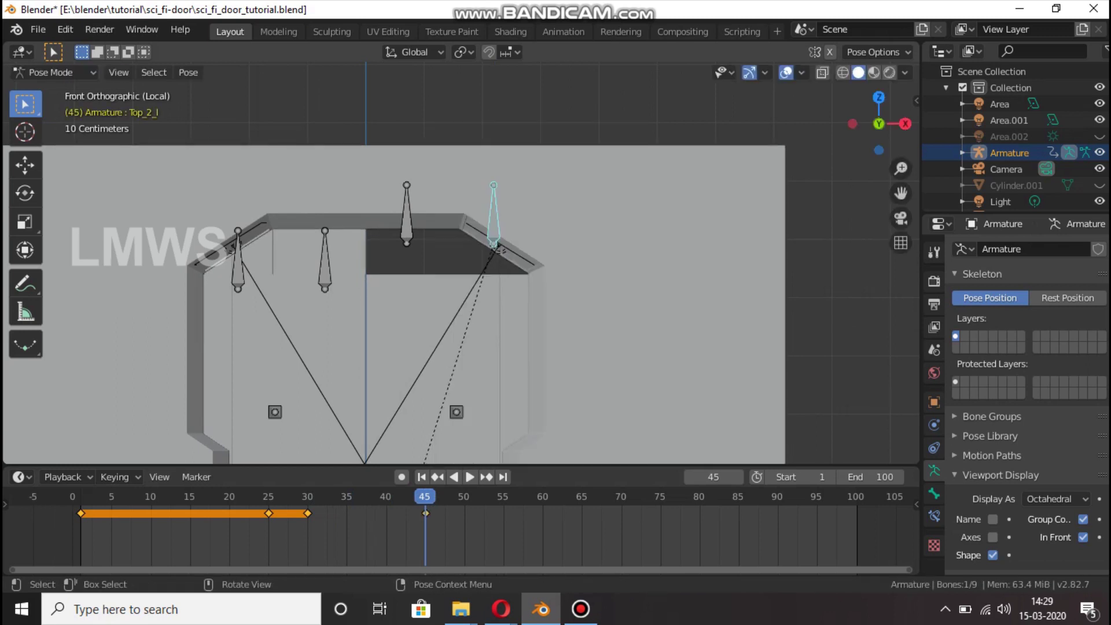
Play back the movement of the two raised top panels and save the file
left_click(244, 496)
key("space")
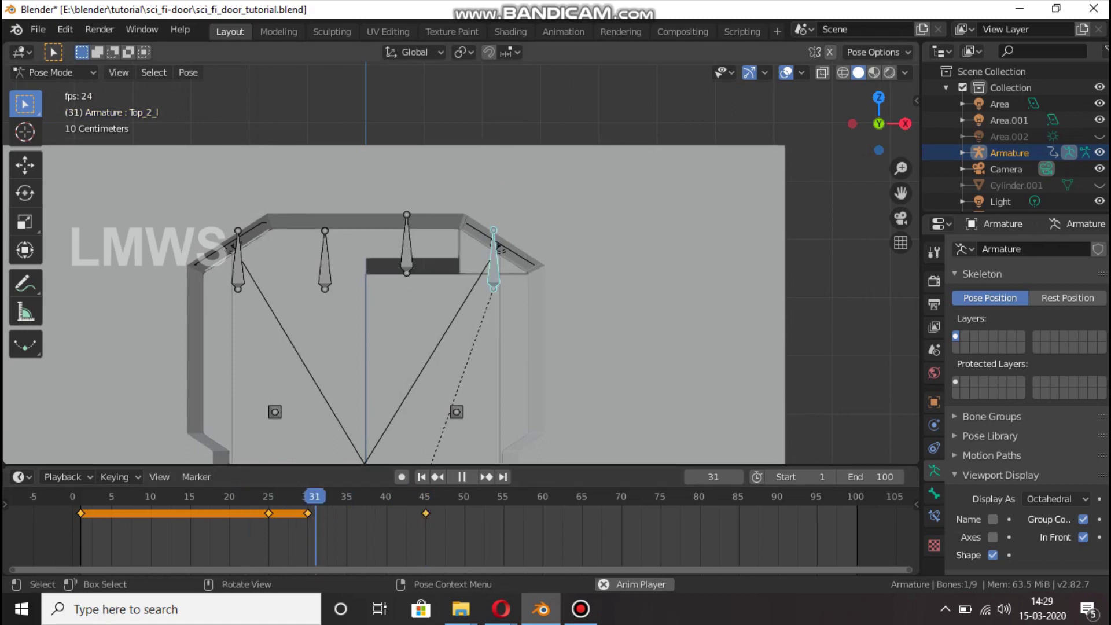
key("space")
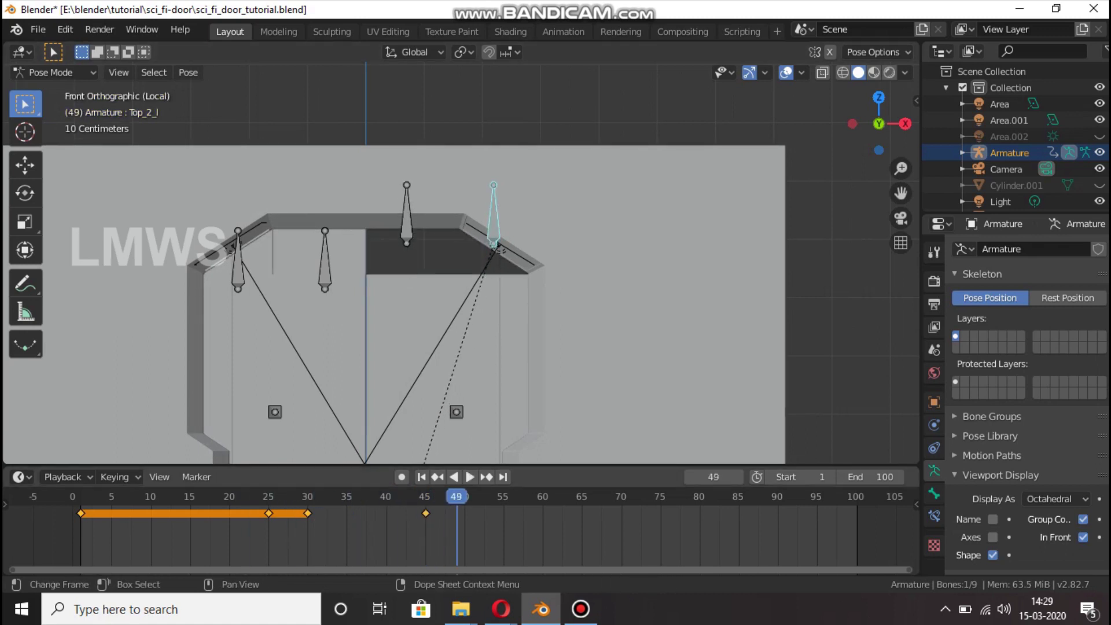
left_click(268, 495)
key("space")
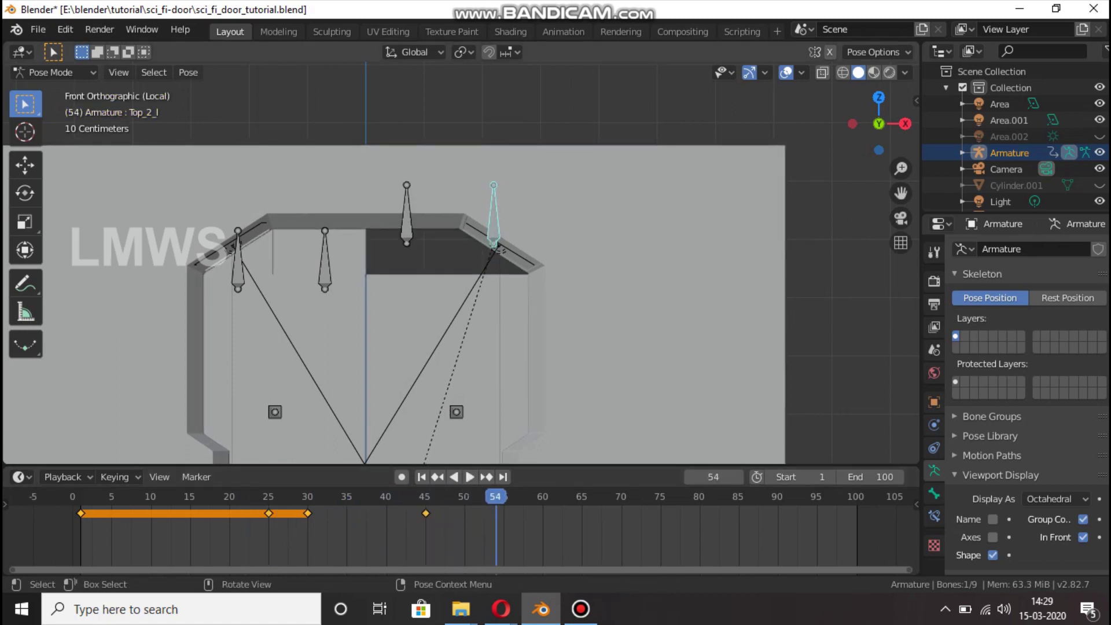
key("ctrl+s")
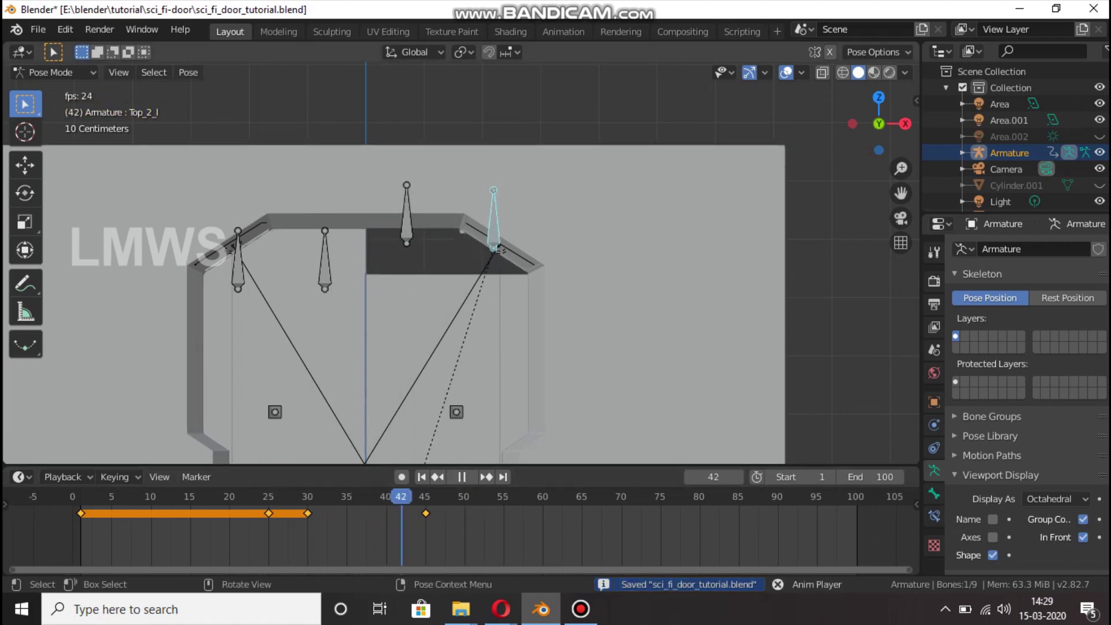
key("space")
middle_click_drag(439, 382, 479, 389)
key("ctrl+s")
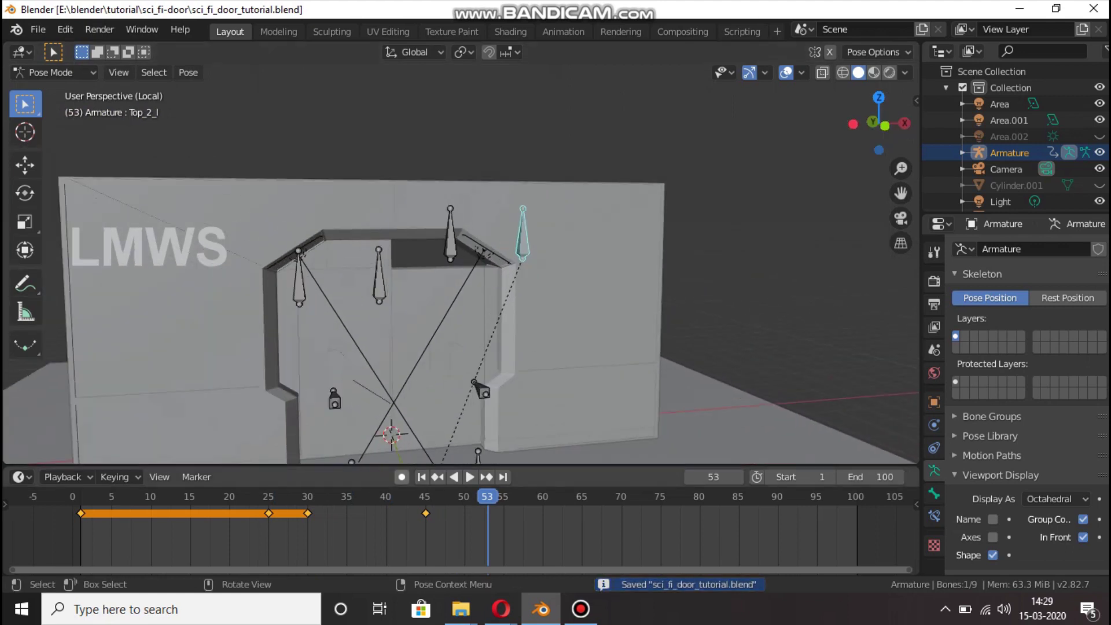
Select the Top_1_l and Top_2_l keyframes at frames 30, 40 and 45 and shift them to frames 65, 75 and 80
left_click_drag(448, 509, 270, 530)
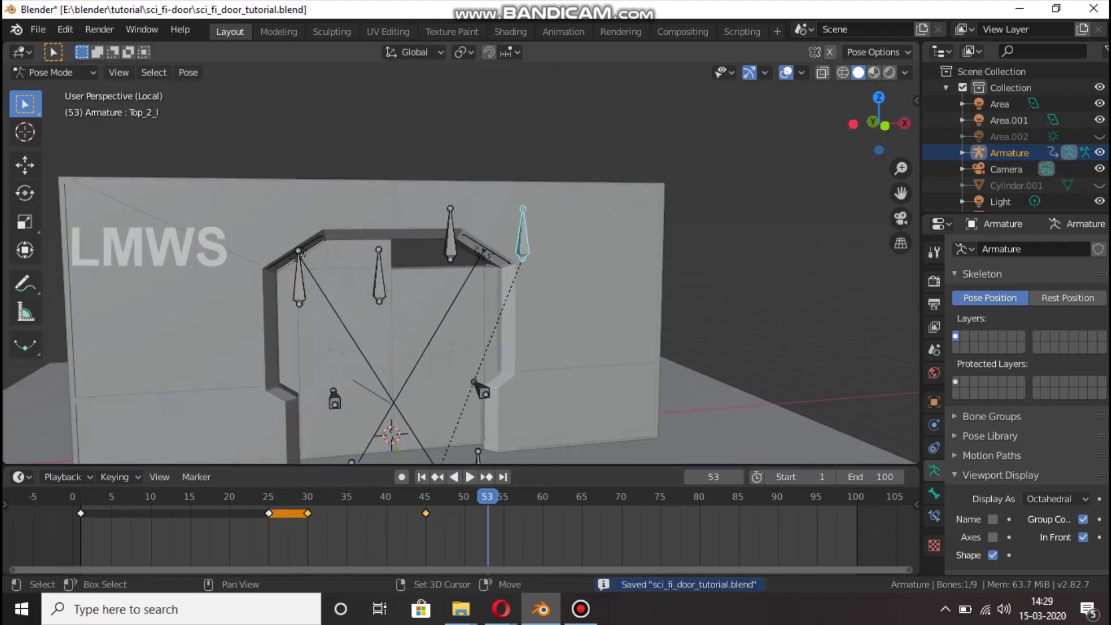
left_click(450, 232, "shift")
left_click_drag(449, 506, 287, 533)
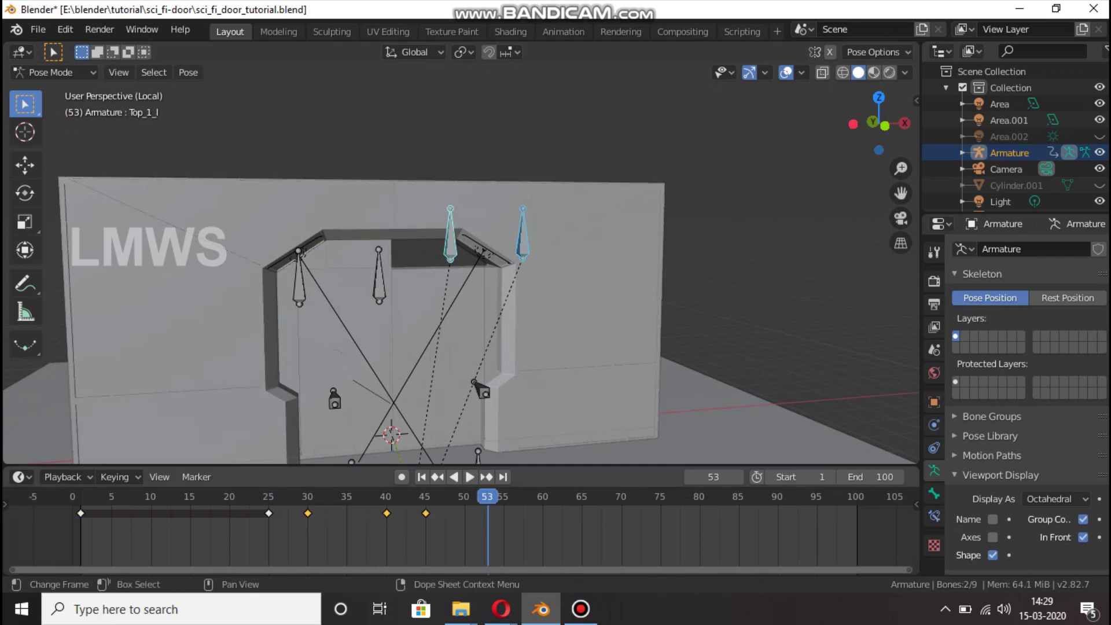
key("g")
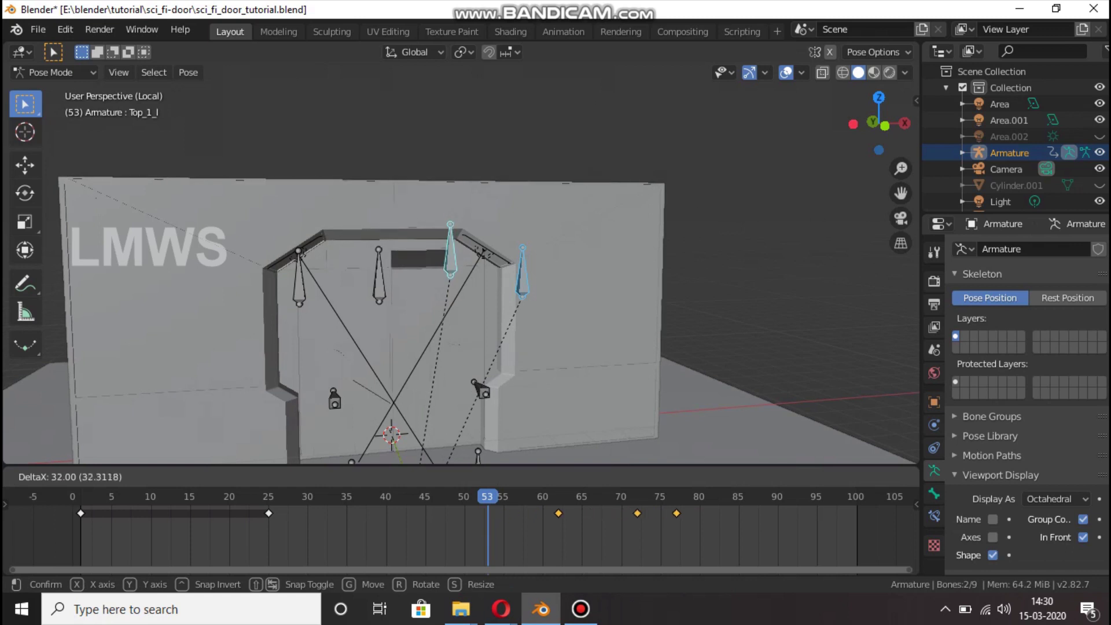
key("Return")
Play back the shifted timing, stop at frame 55 and insert a LocRot keyframe for Top_1_l alone
key("Down")
key("space")
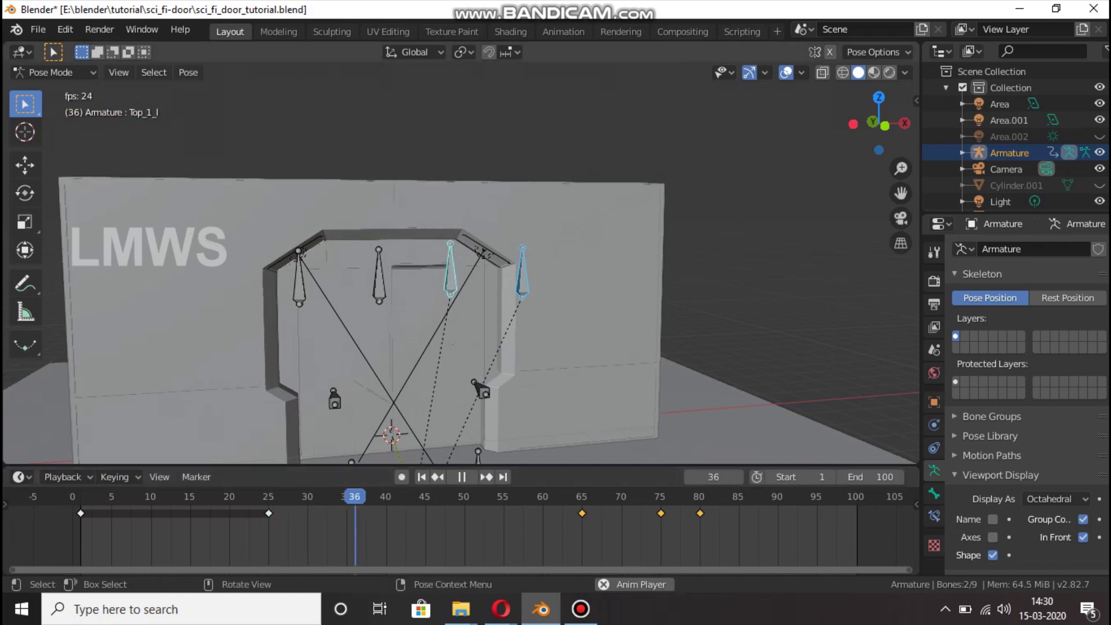
key("space")
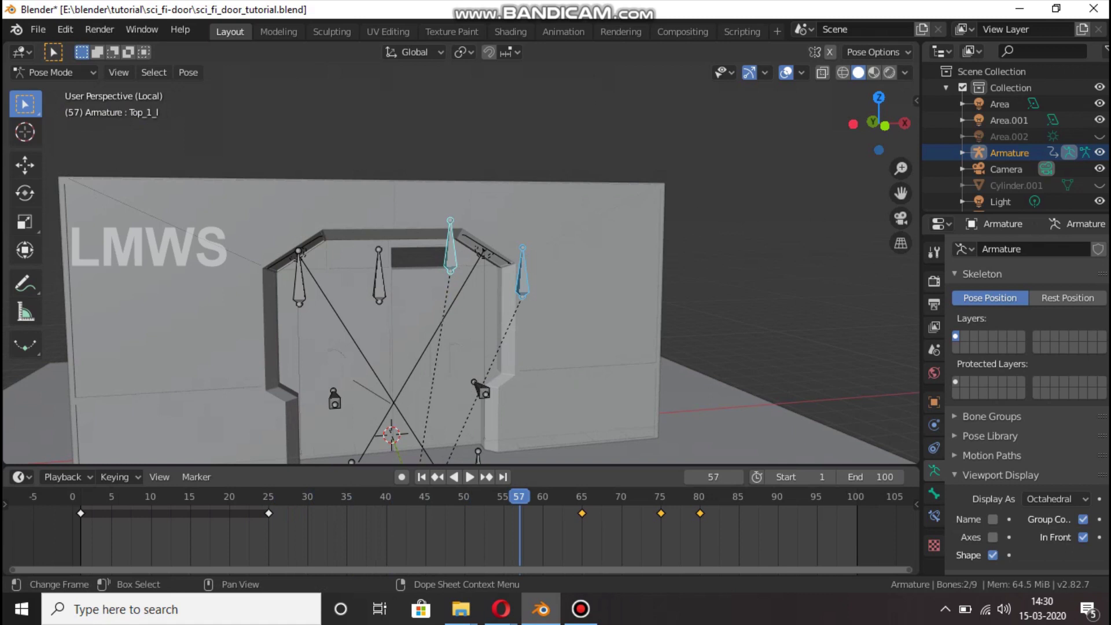
key("ctrl+shift+space")
key("space")
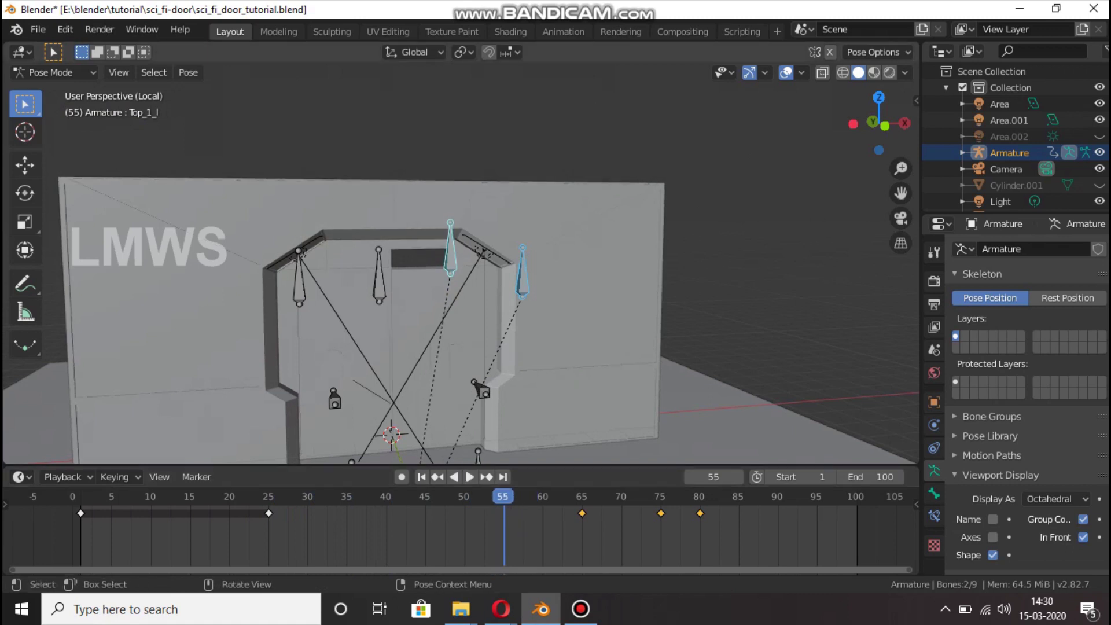
left_click(450, 249)
key("i")
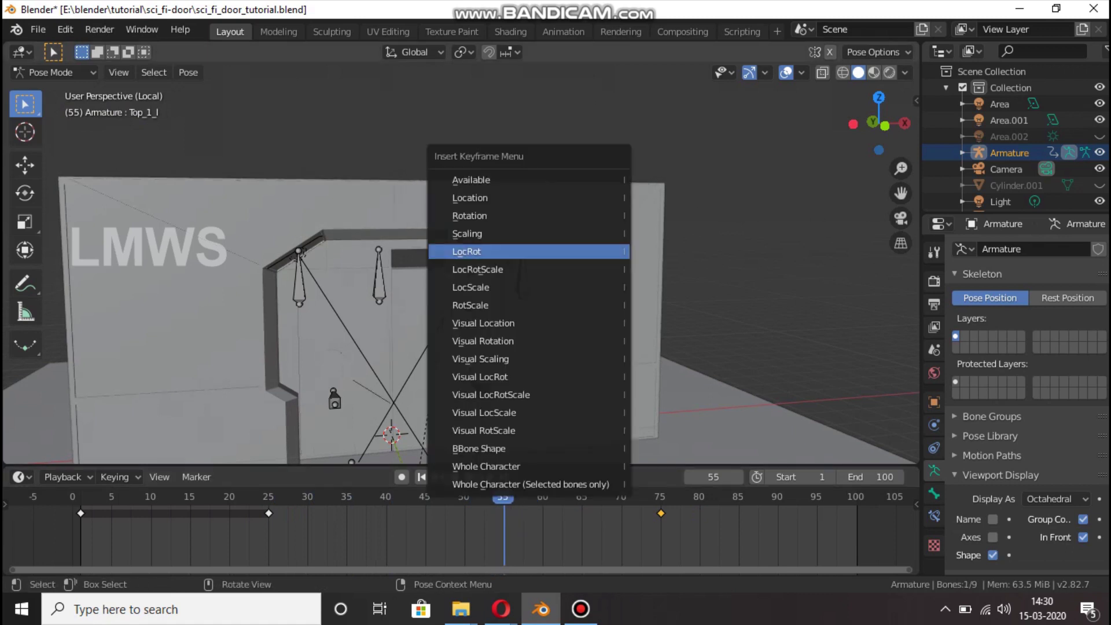
left_click(466, 252)
Move Top_1_l's keyframe from frame 55 to frame 60 and play back the result
key("space")
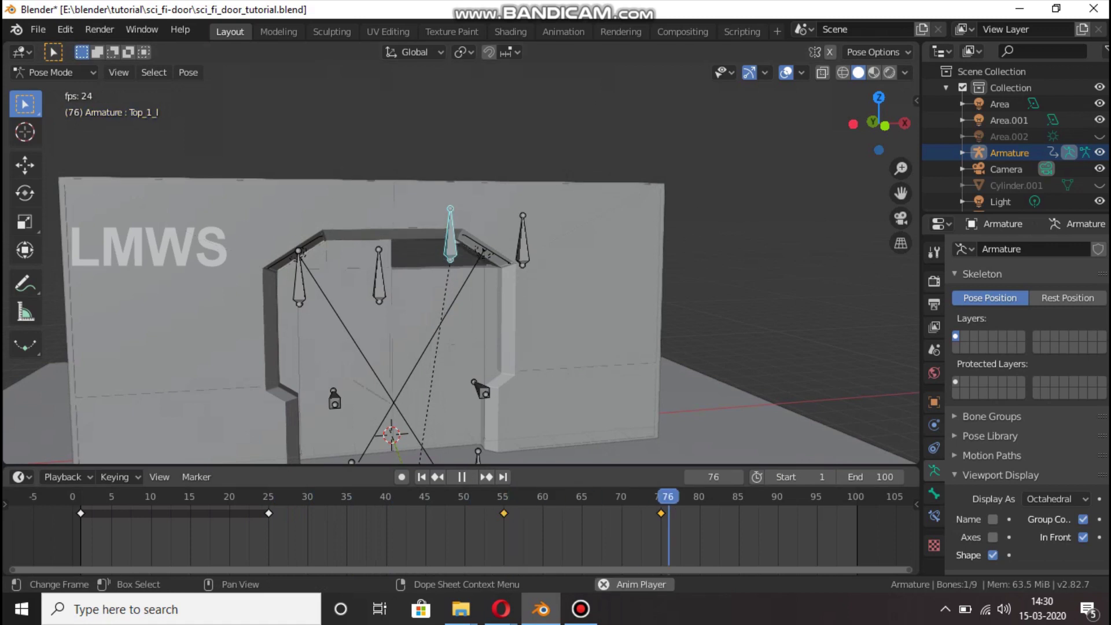
key("space")
key("g")
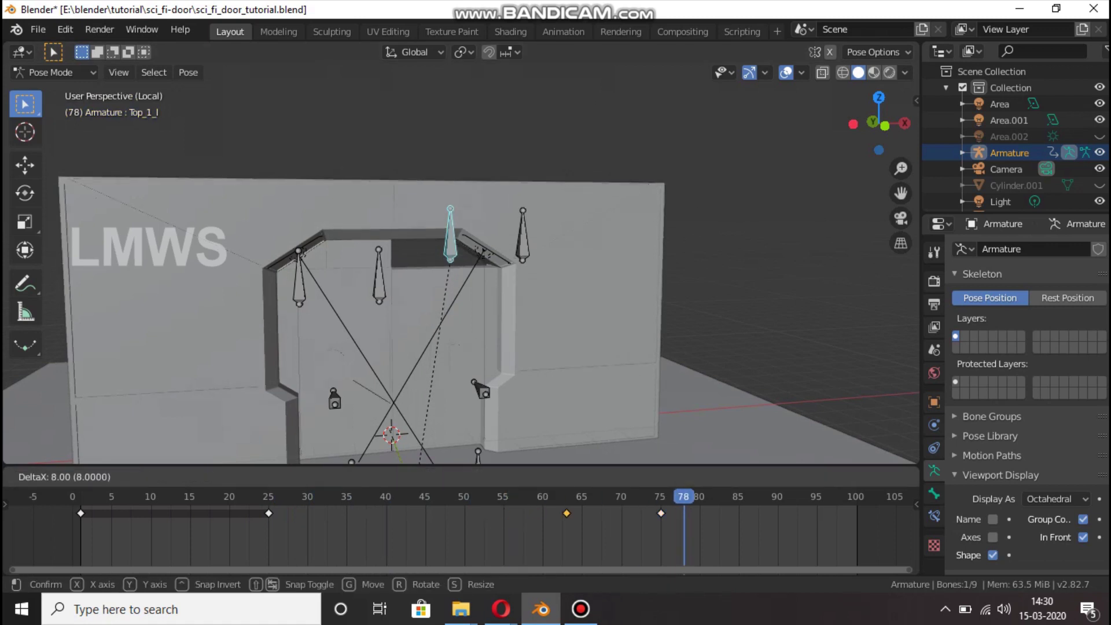
left_click(542, 513)
left_click(503, 497)
key("space")
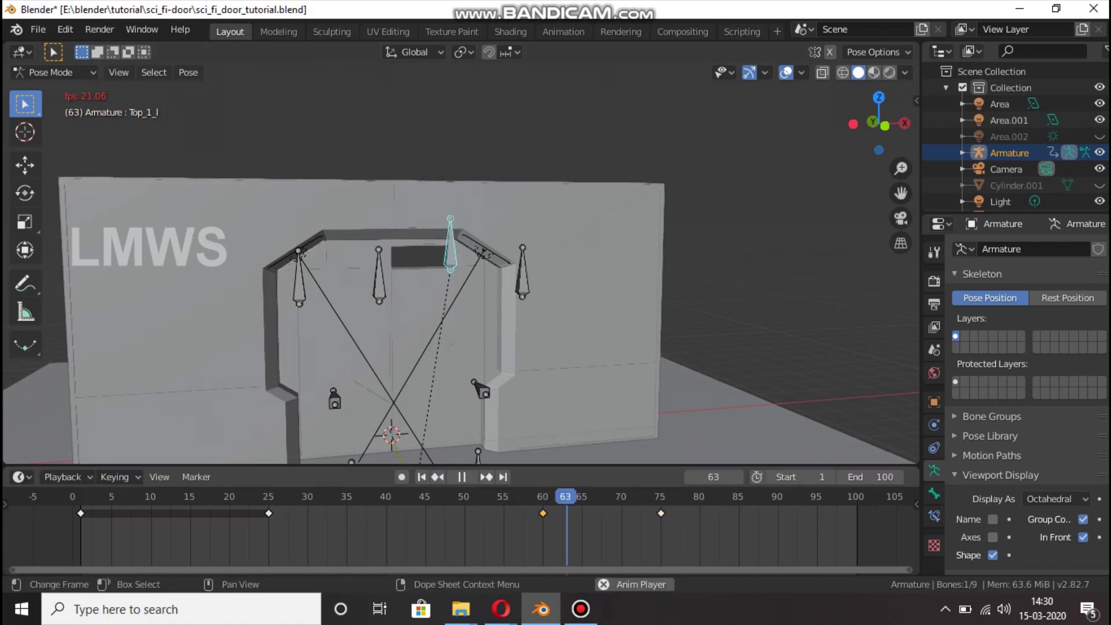
key("space")
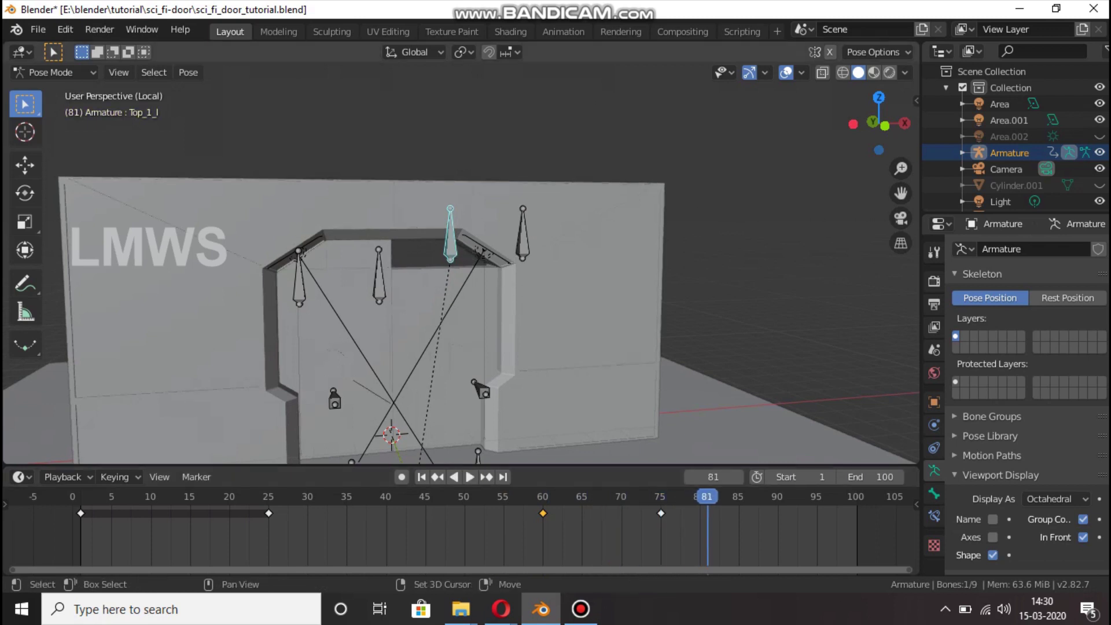
Add Top_2_l to the selected Top_1_l bone and play back both bones' rise from several frames
left_click(523, 237, "shift")
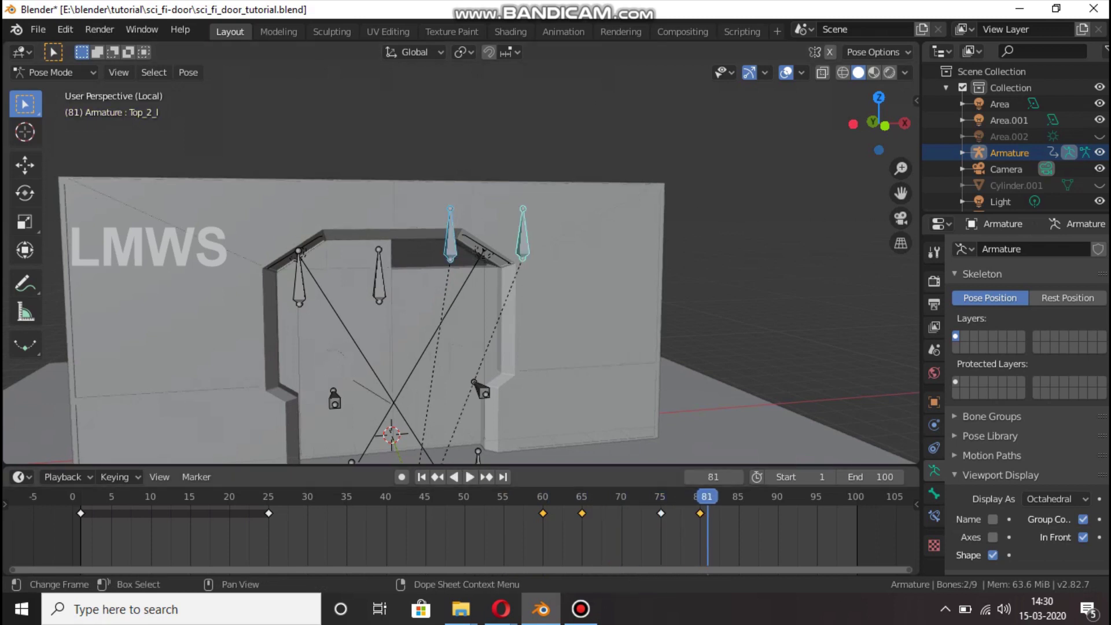
left_click(526, 497)
key("space")
key("space")
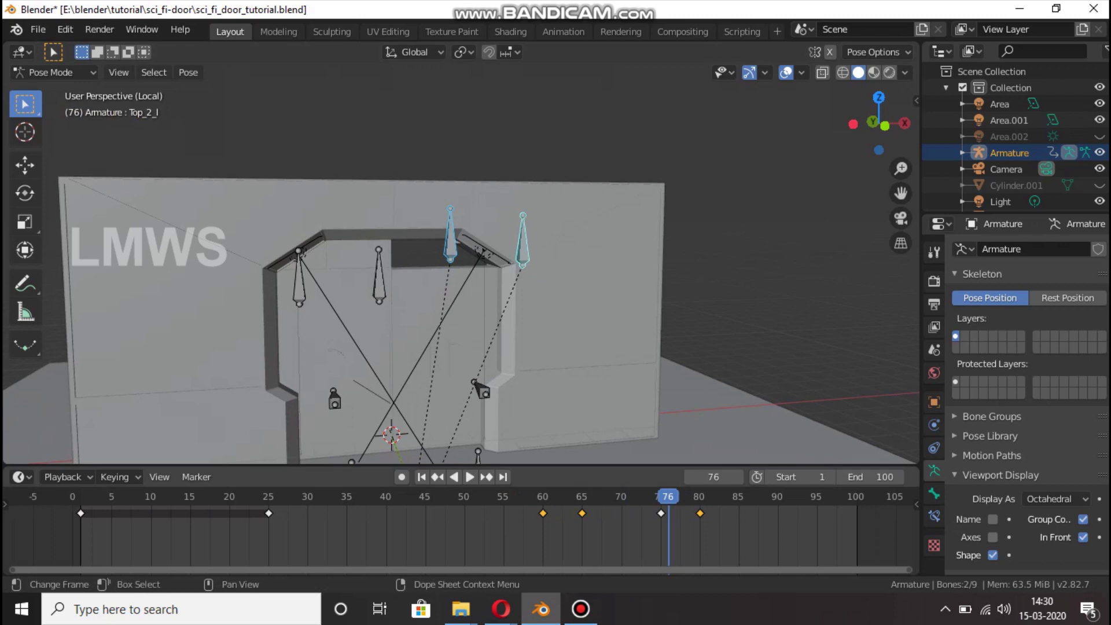
left_click(455, 496)
key("space")
key("space")
left_click(339, 496)
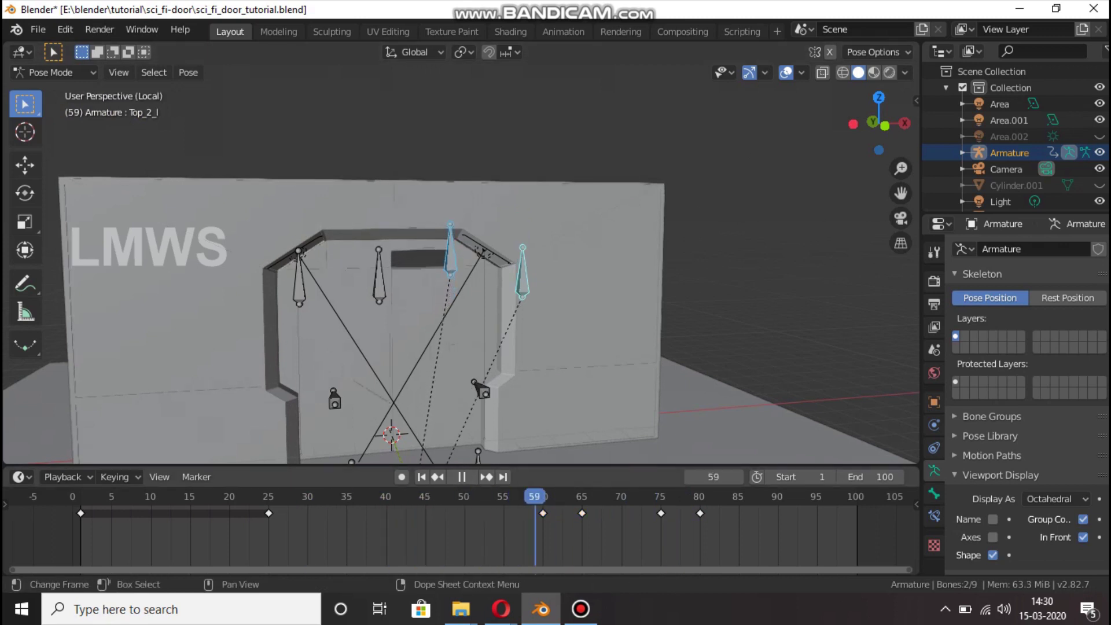
Duplicate the Top_1_l and Top_2_l keyframes at frame 25 to frame 60
left_click_drag(543, 497, 232, 498)
key("shift+d")
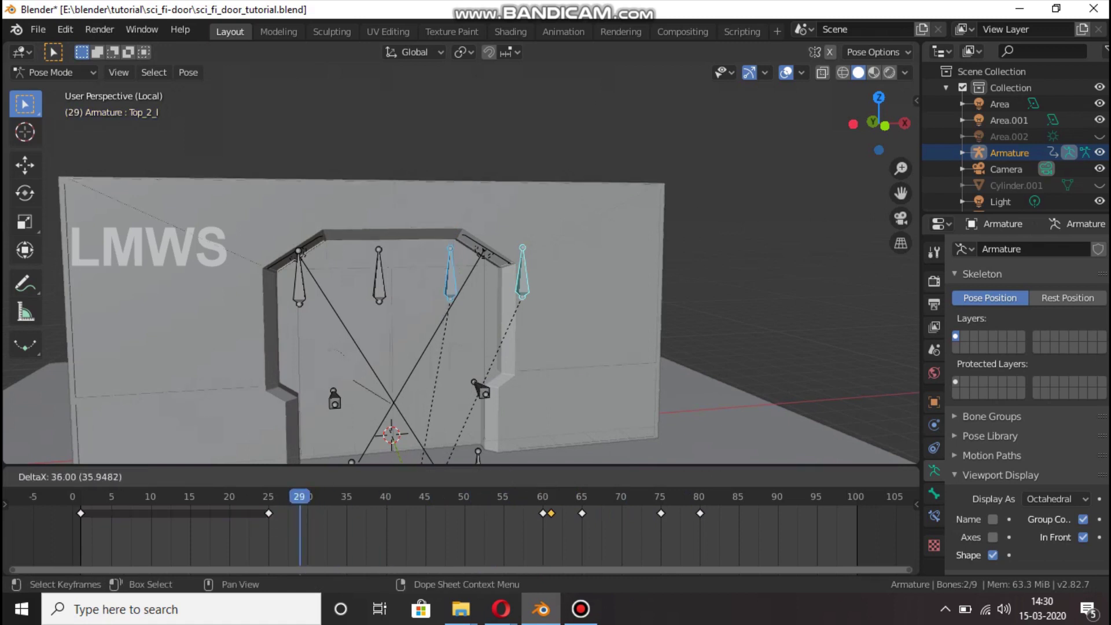
key("Return")
Play back the top panels' timing, save the file and return to frame 48
key("space")
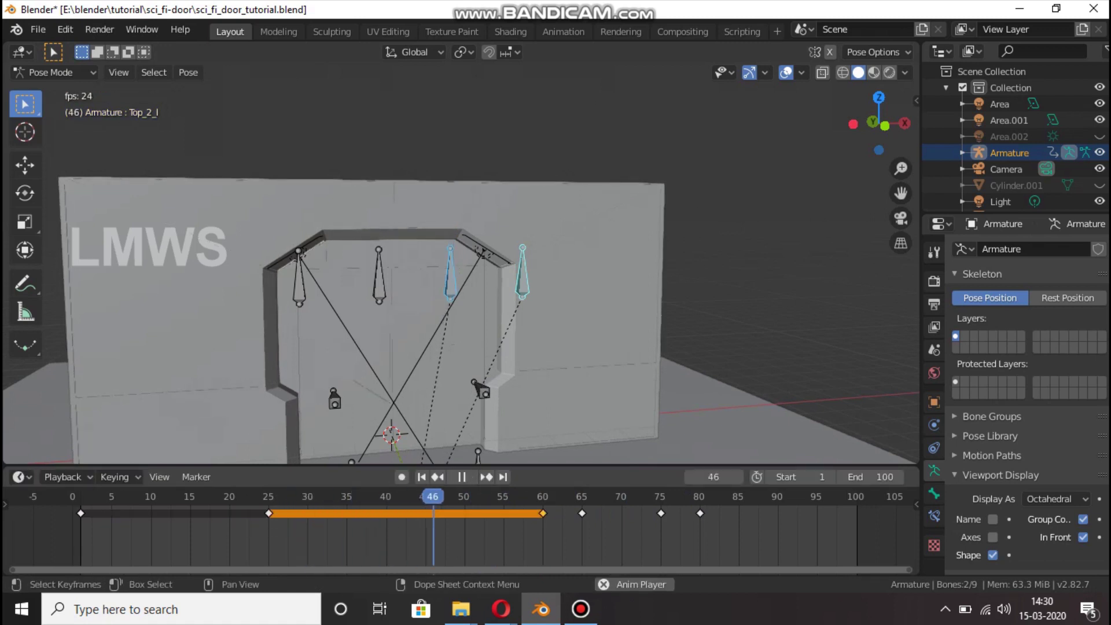
key("space")
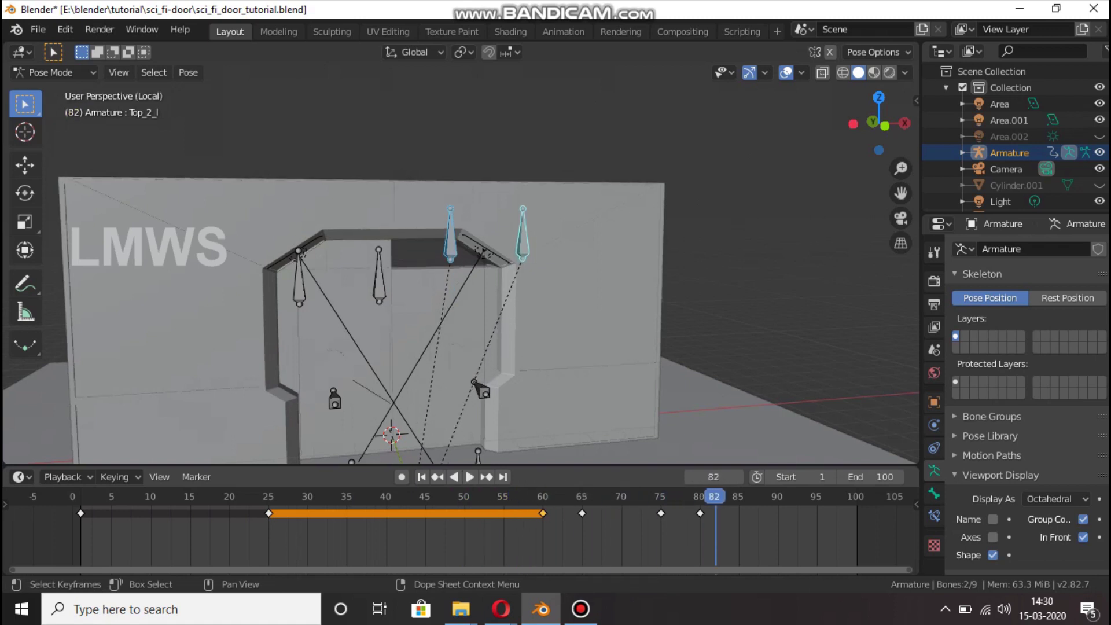
key("ctrl+s")
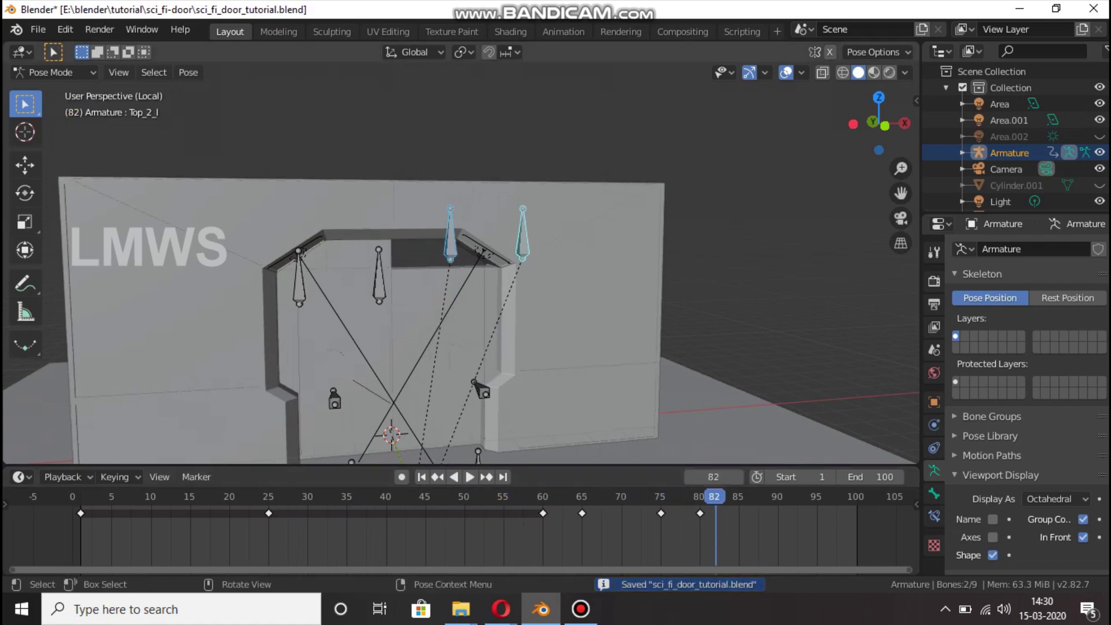
left_click_drag(503, 496, 449, 497)
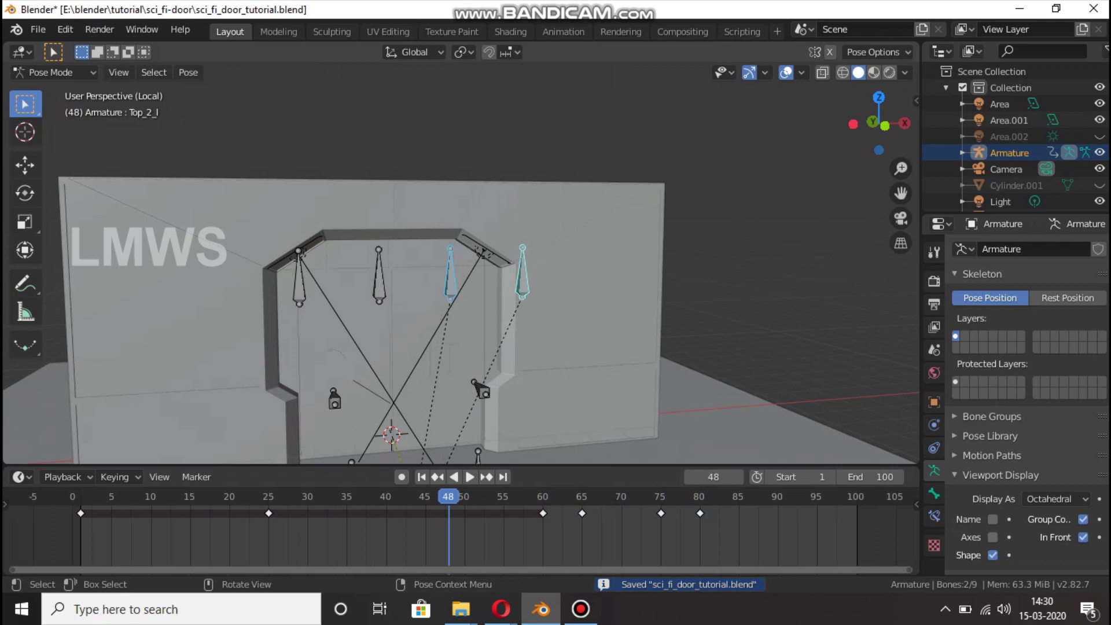
Check the keyframes of the two remaining top bones, ending with Top_2_r, and save the file again
left_click(379, 278)
left_click(299, 279)
scroll(460, 272, "down", 2)
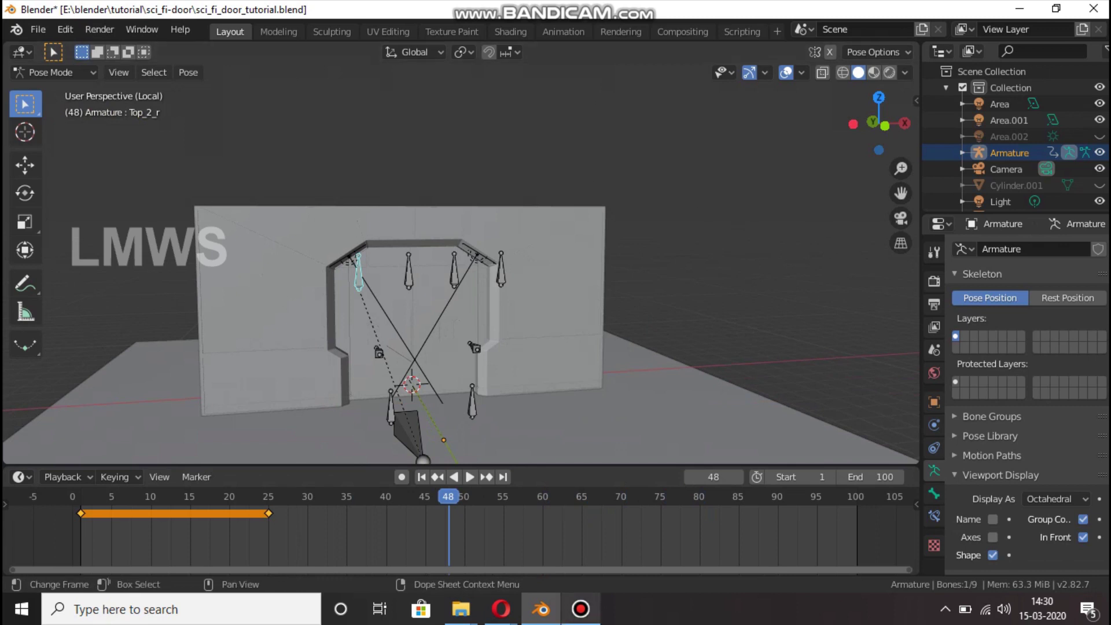
left_click(580, 608)
left_click(1027, 69)
key("ctrl+s")
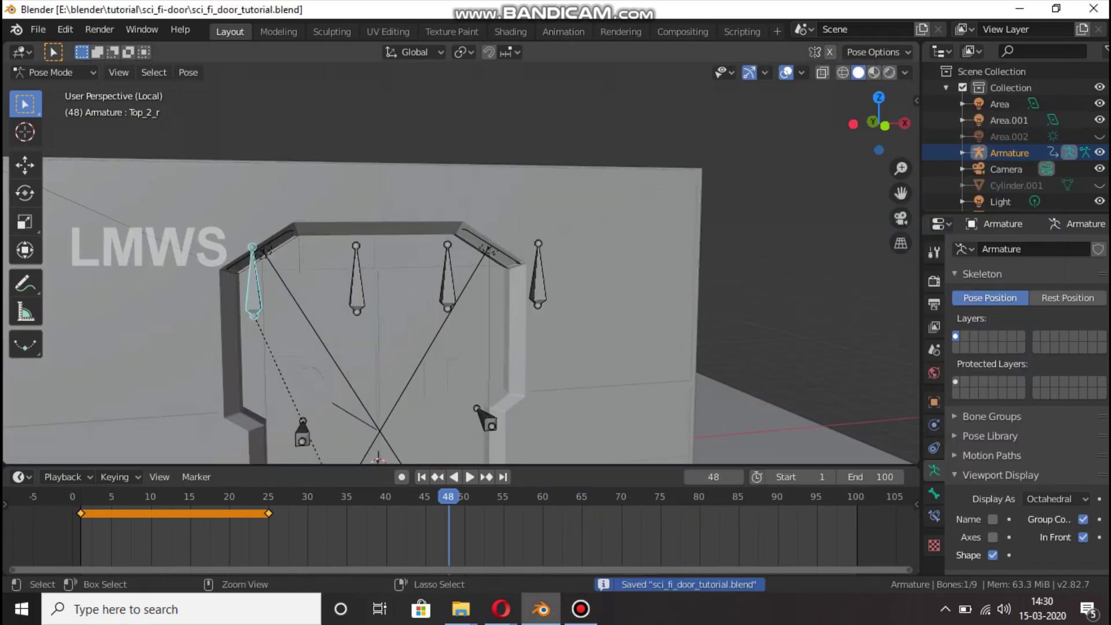
Select the Rotate_l bone, go to frame 35 and compare its keyframes with those of Top_1_l
left_click_drag(900, 192, 851, 46)
scroll(460, 263, "up", 1)
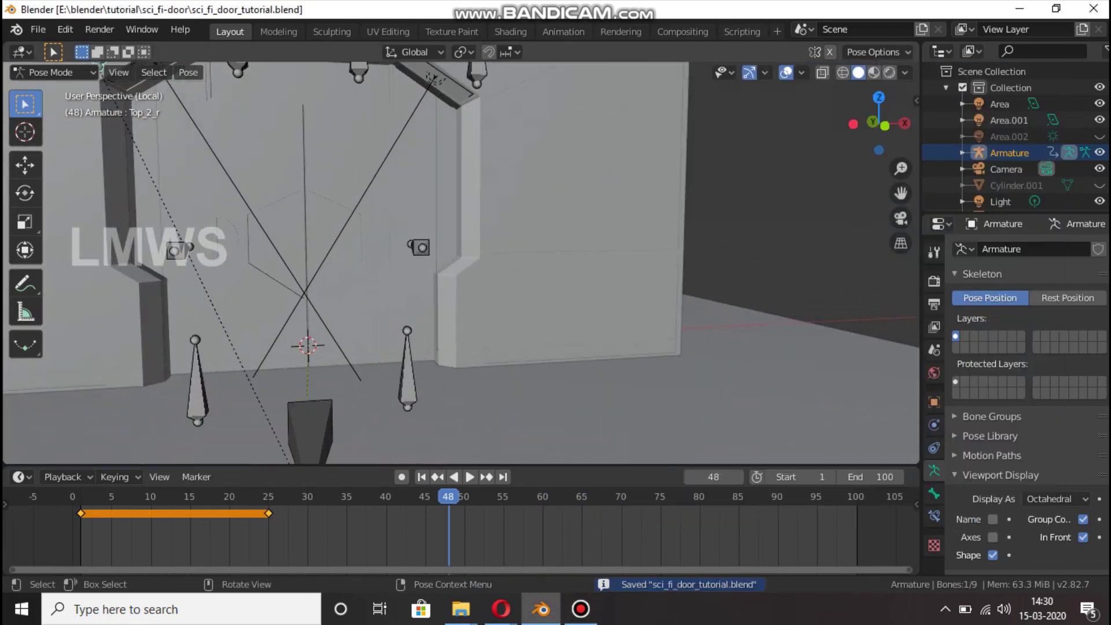
key("Down")
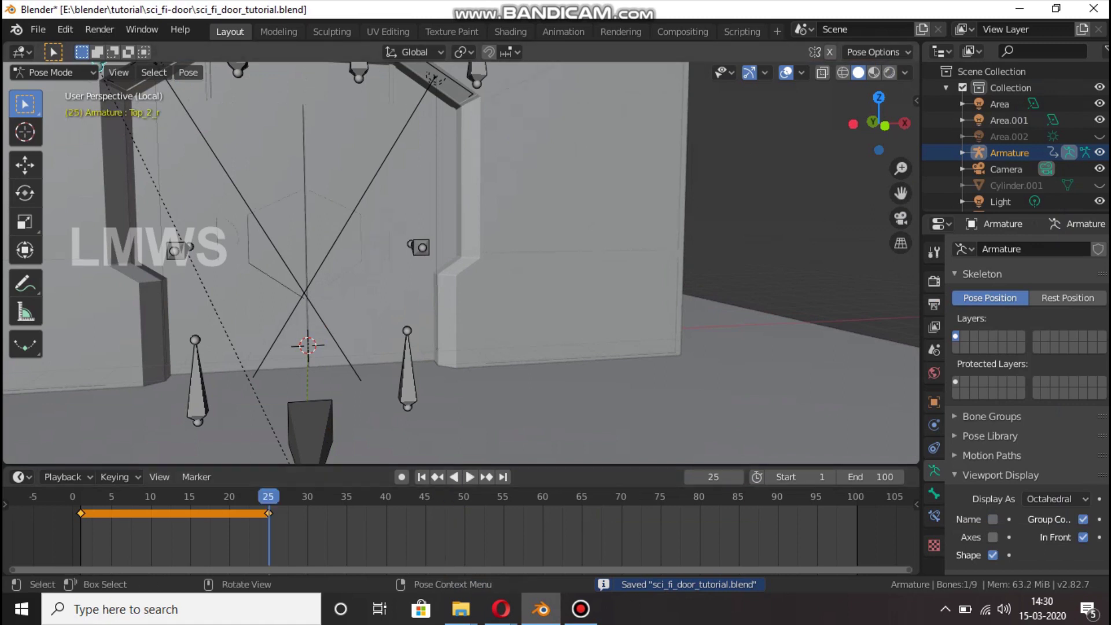
left_click(421, 247)
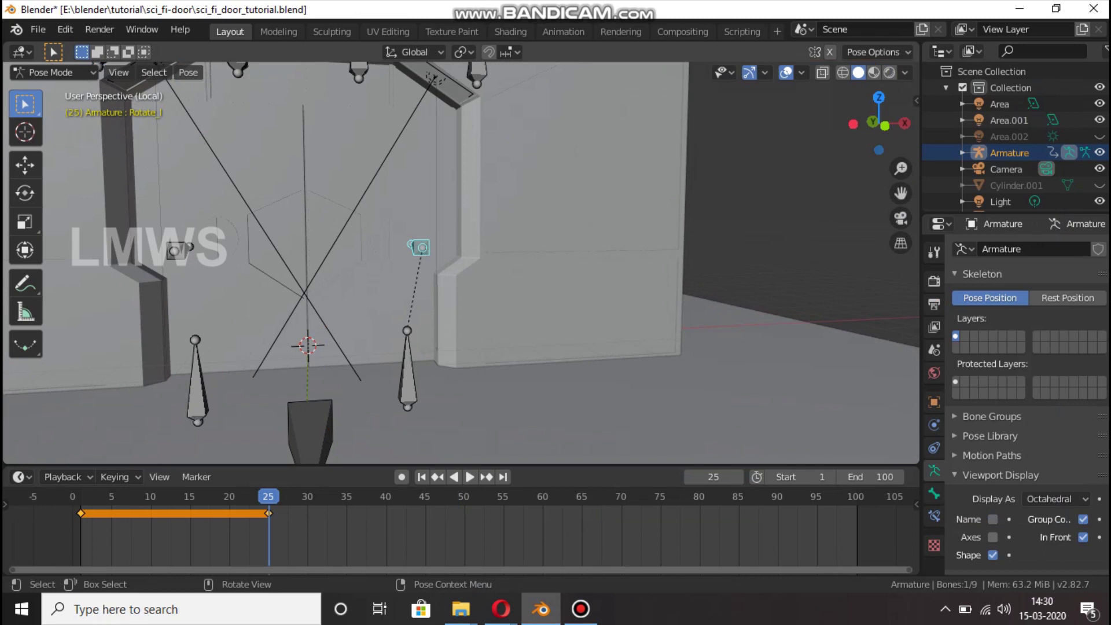
key("space")
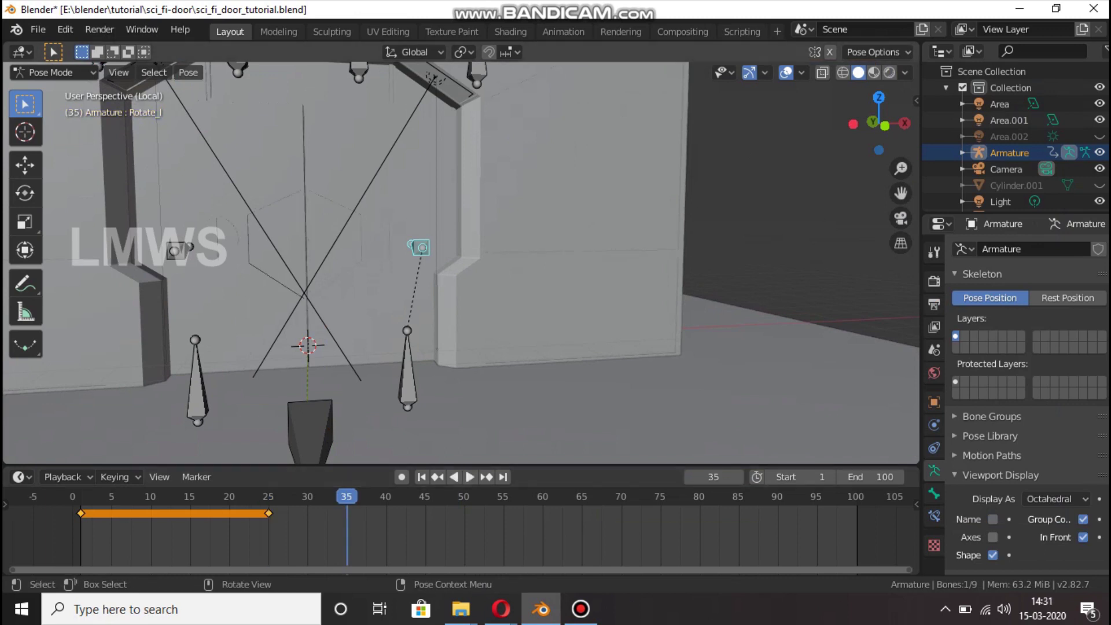
scroll(461, 263, "down", 1)
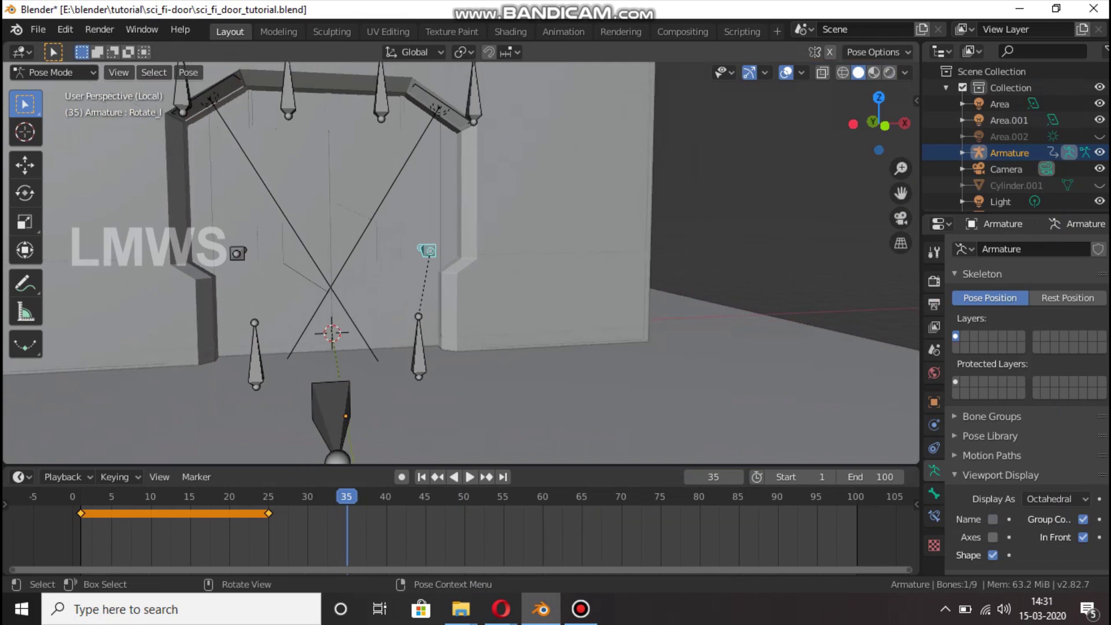
left_click(381, 98)
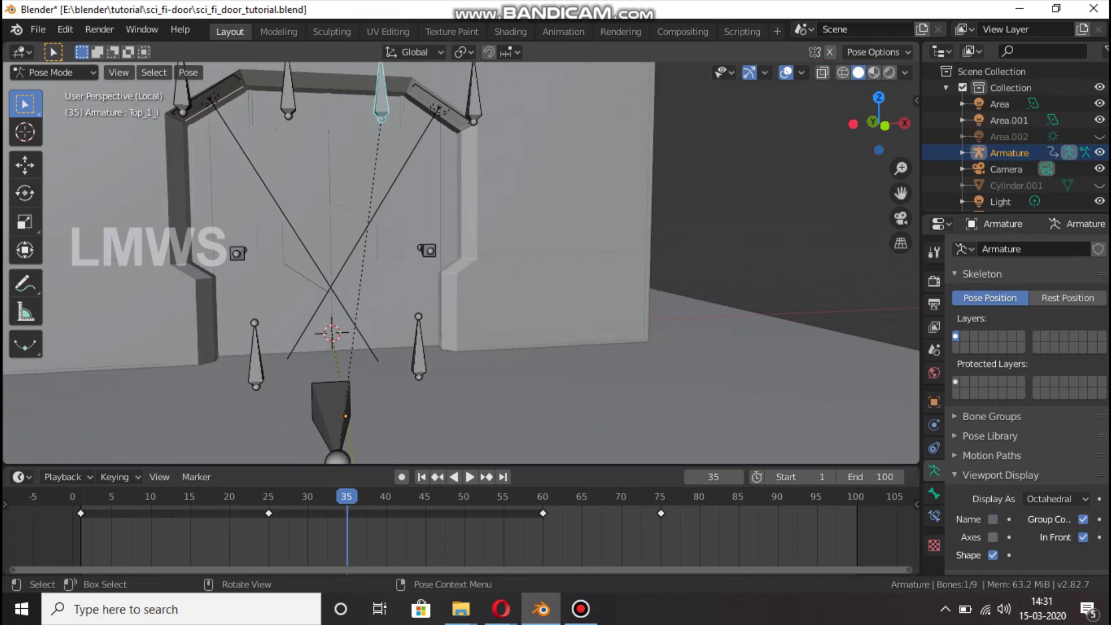
left_click(427, 250)
scroll(460, 262, "up", 1)
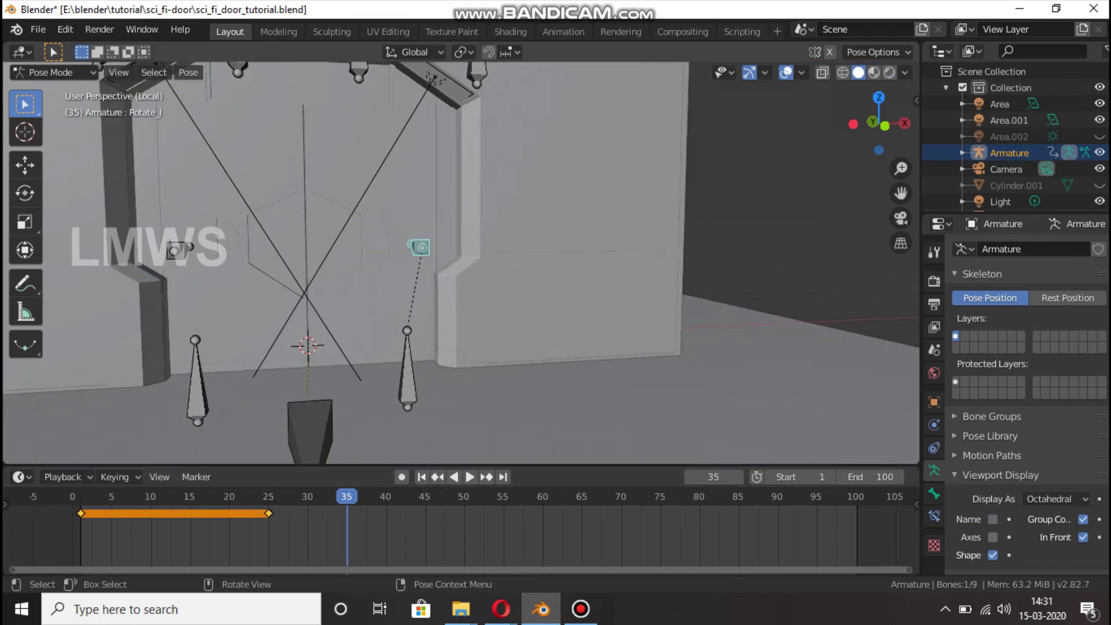
Rotate the Rotate_l bone 90° about the global Y axis and insert a keyframe at frame 35
key("r")
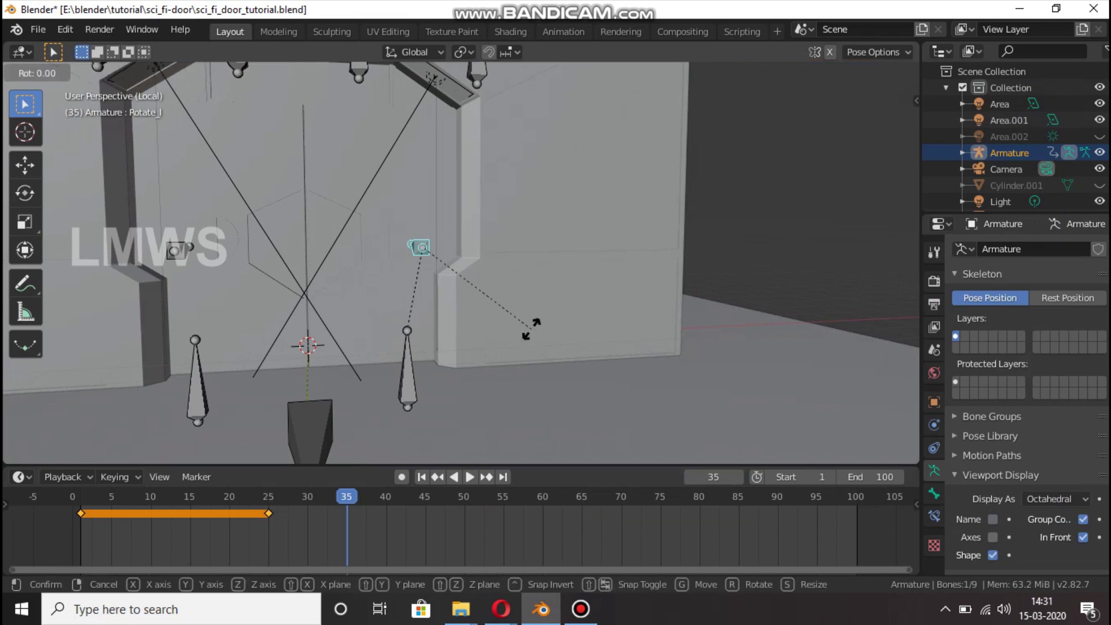
key("y")
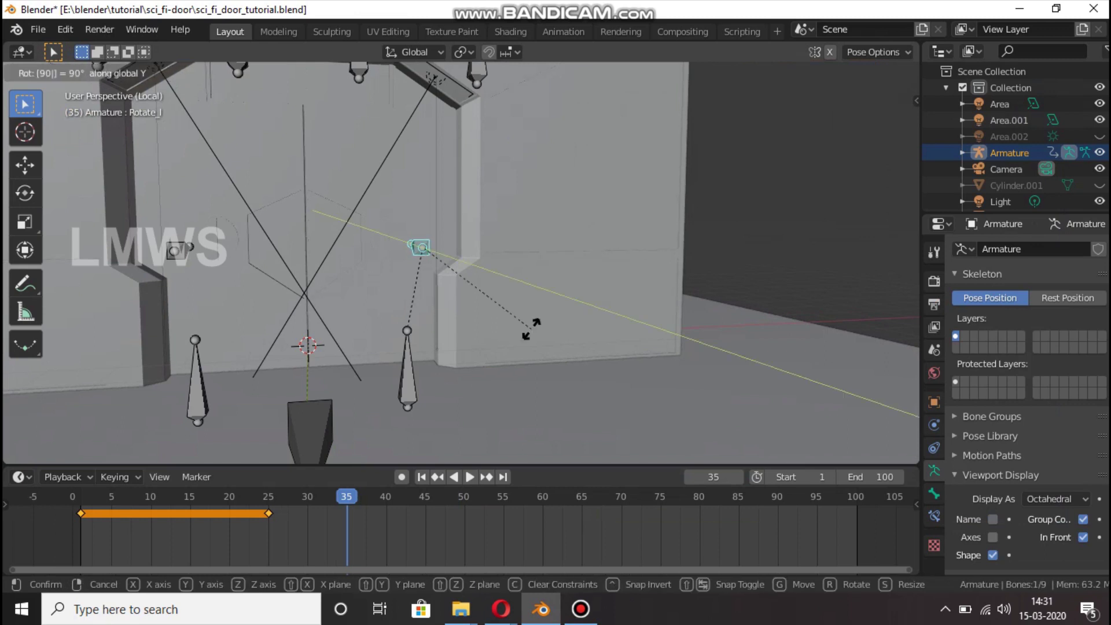
key("Return")
key("i")
left_click(408, 329)
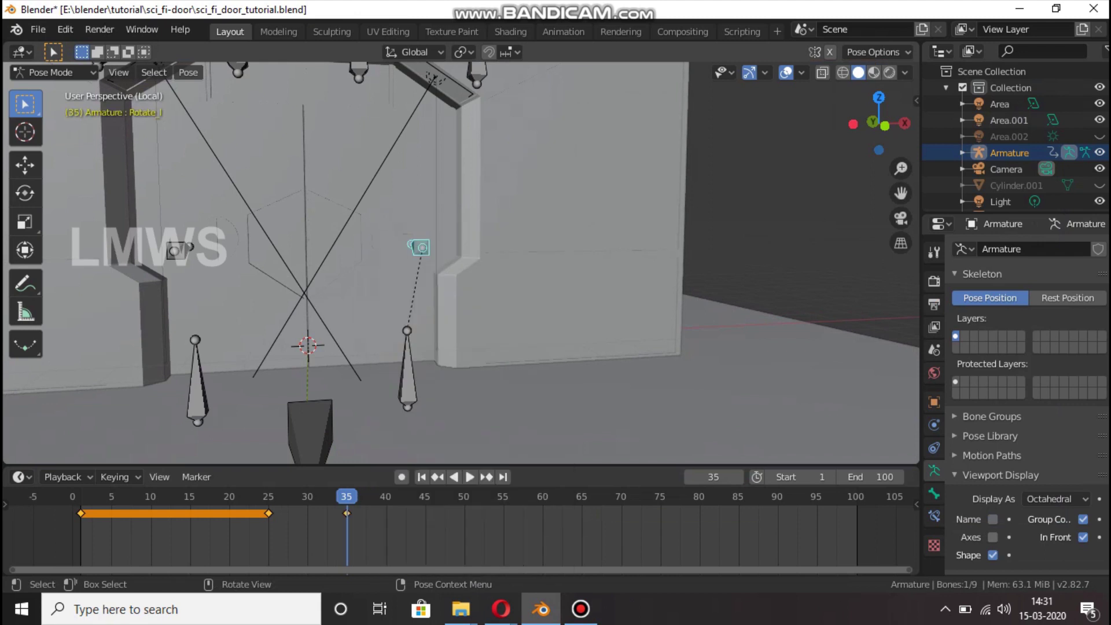
Go to frame 45, rotate Rotate_l about the global Y axis again and insert a keyframe
key("Up")
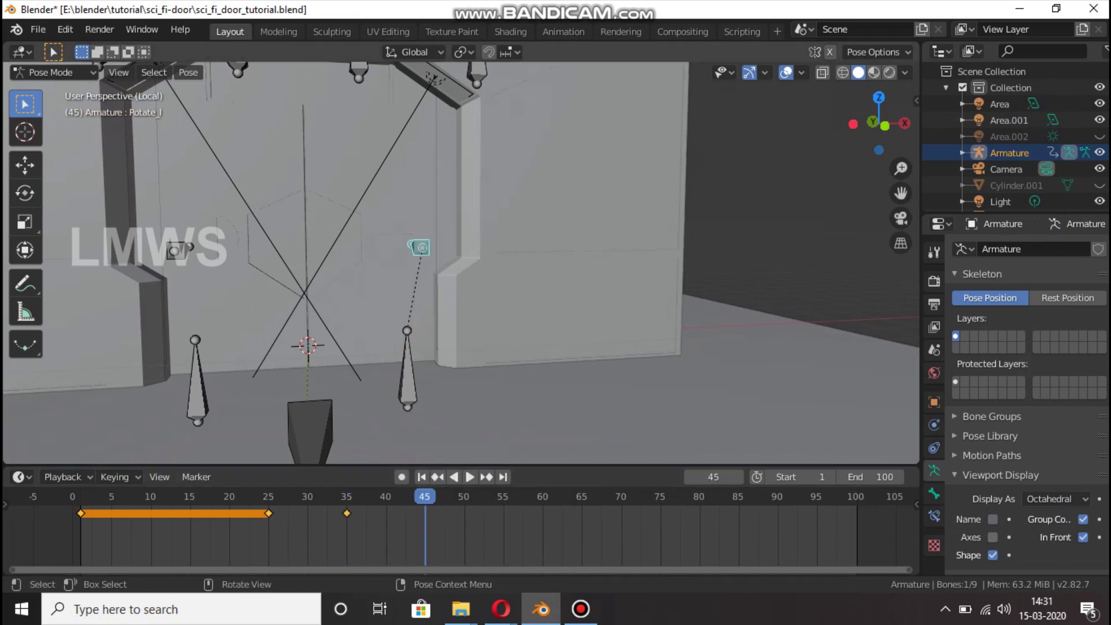
key("r")
key("y")
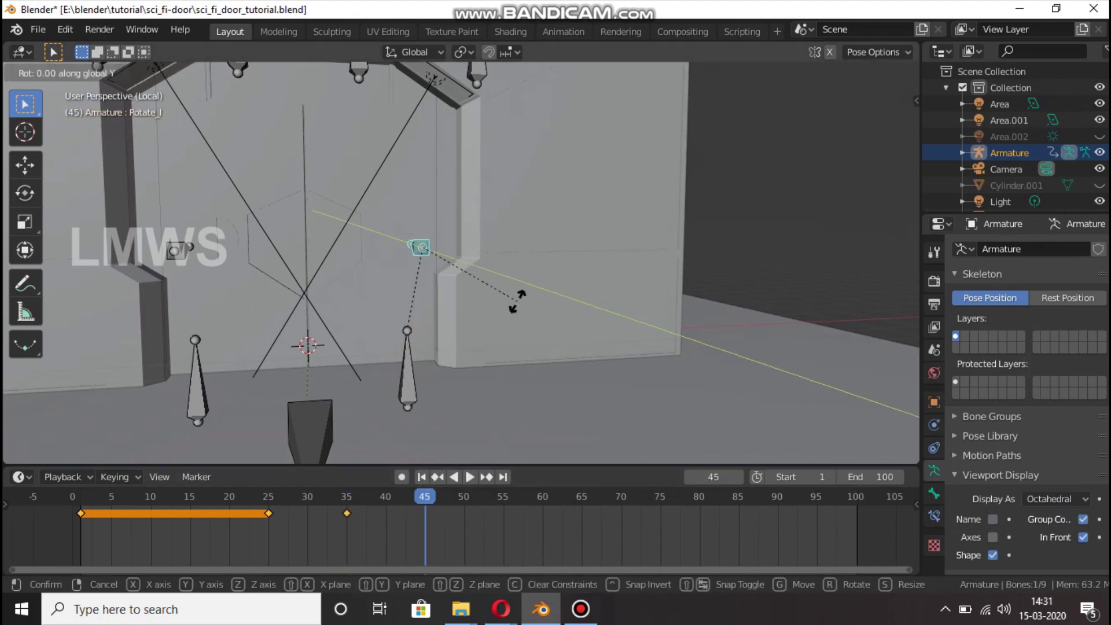
left_click(517, 300)
key("i")
left_click(517, 300)
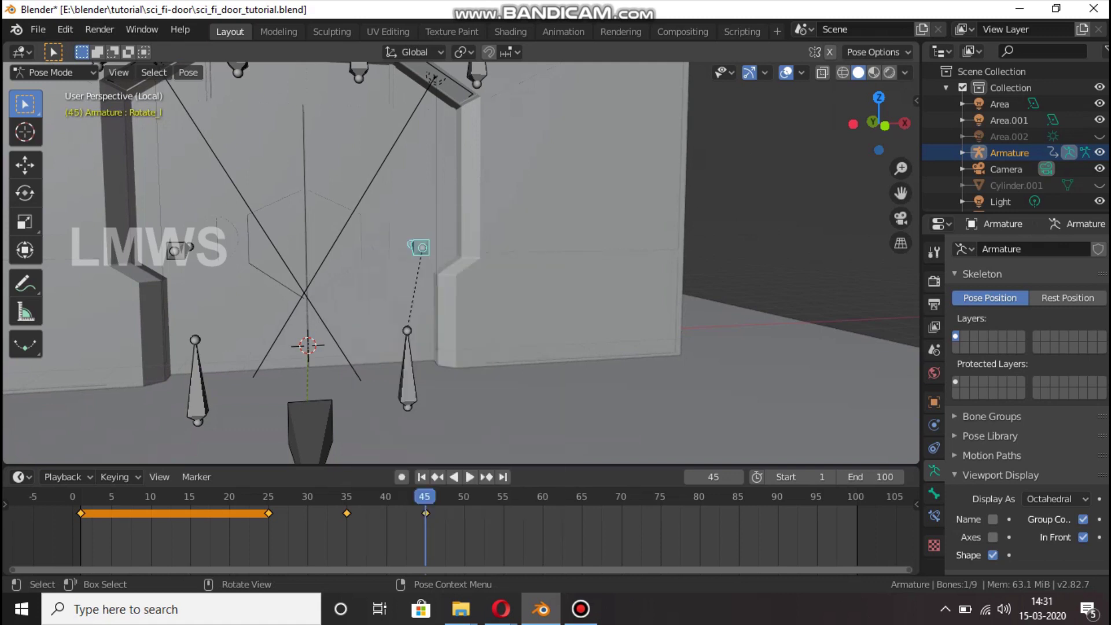
Go to frame 55, rotate Rotate_l about the global Y axis again and insert a keyframe
key("Up")
key("r")
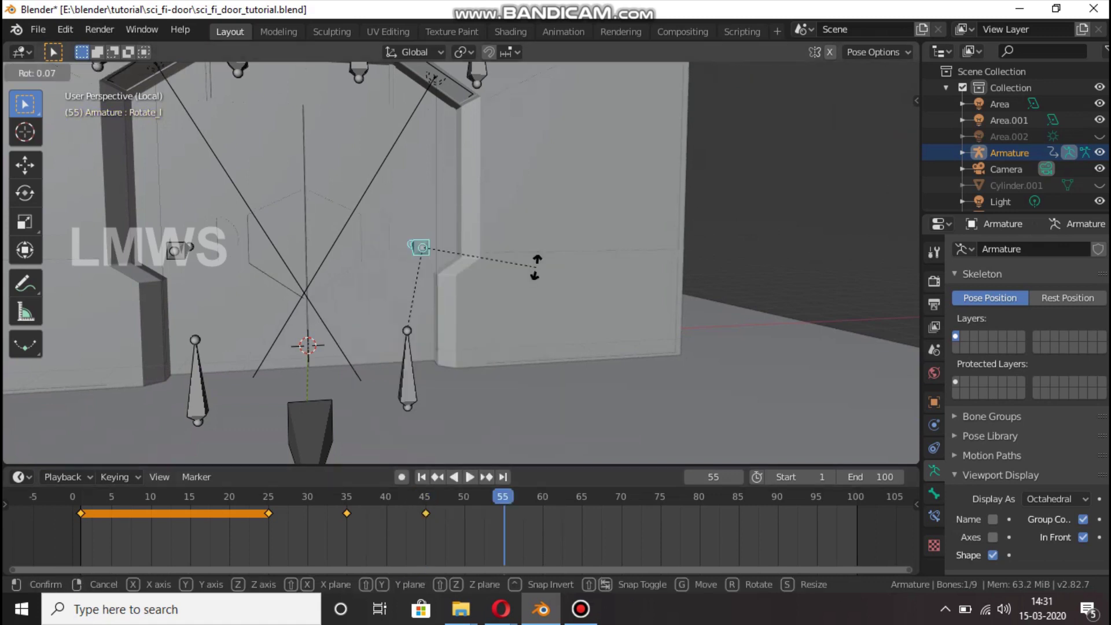
key("y")
key("Return")
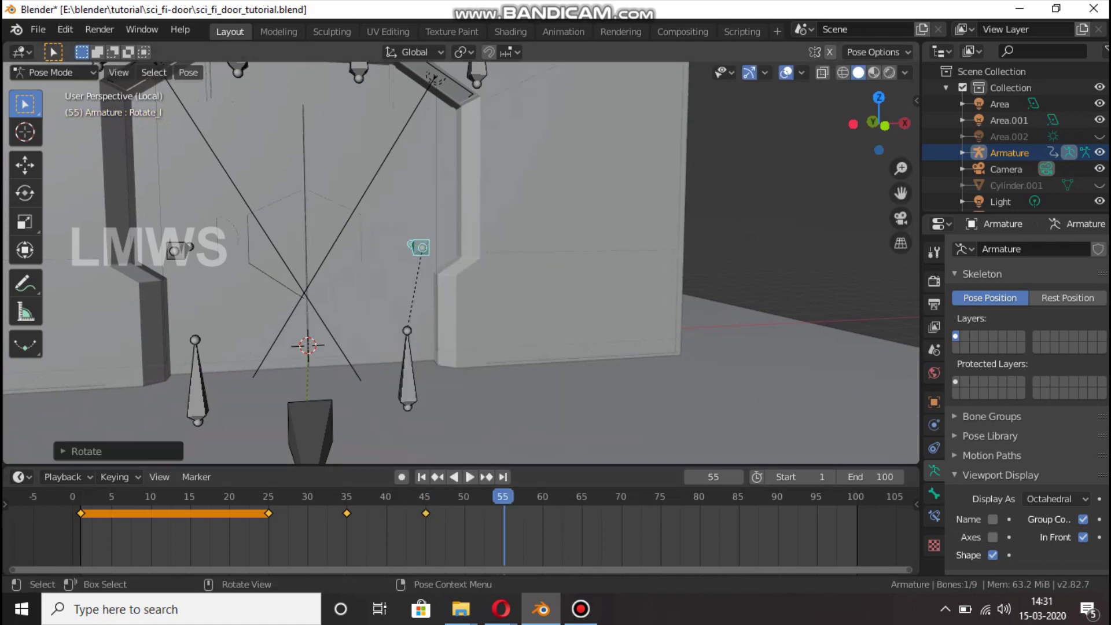
key("i")
left_click(535, 266)
Go to frame 65, rotate Rotate_l about the global Y axis once more and insert a keyframe
key("Up")
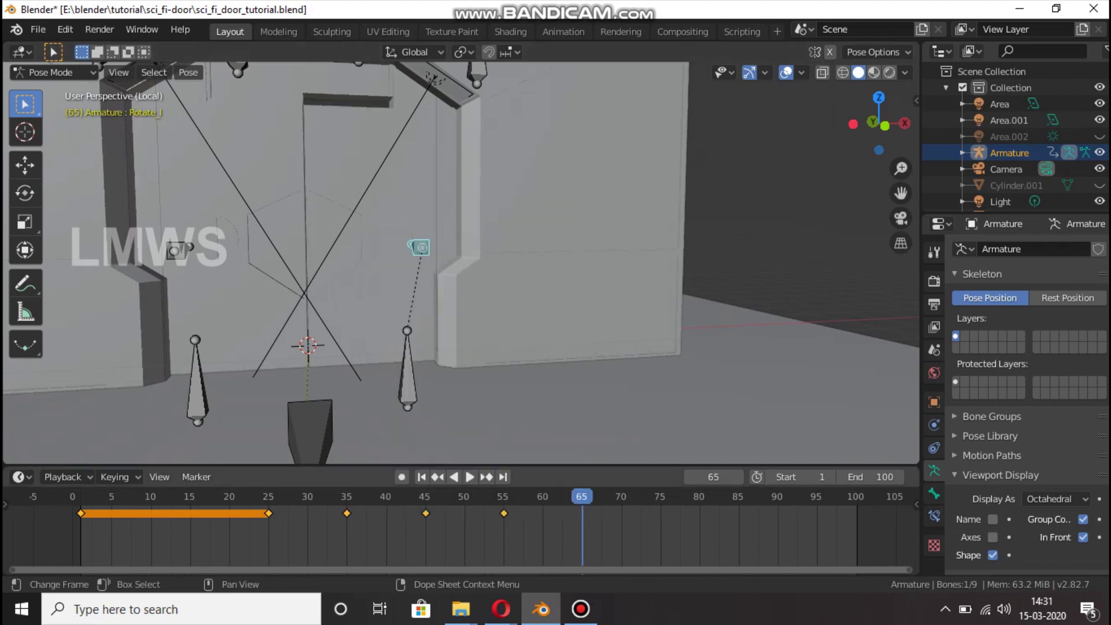
key("r")
key("y")
key("Return")
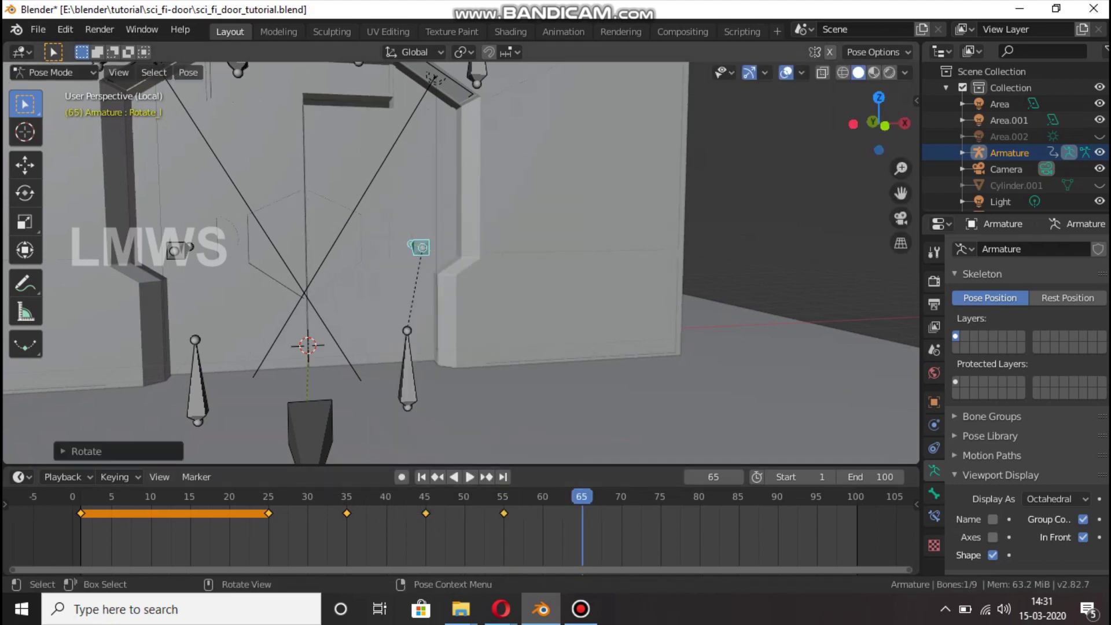
key("i")
left_click(405, 226)
Play back the Rotate_l animation in solid shading and again in Material Preview from around frame 25
key("space")
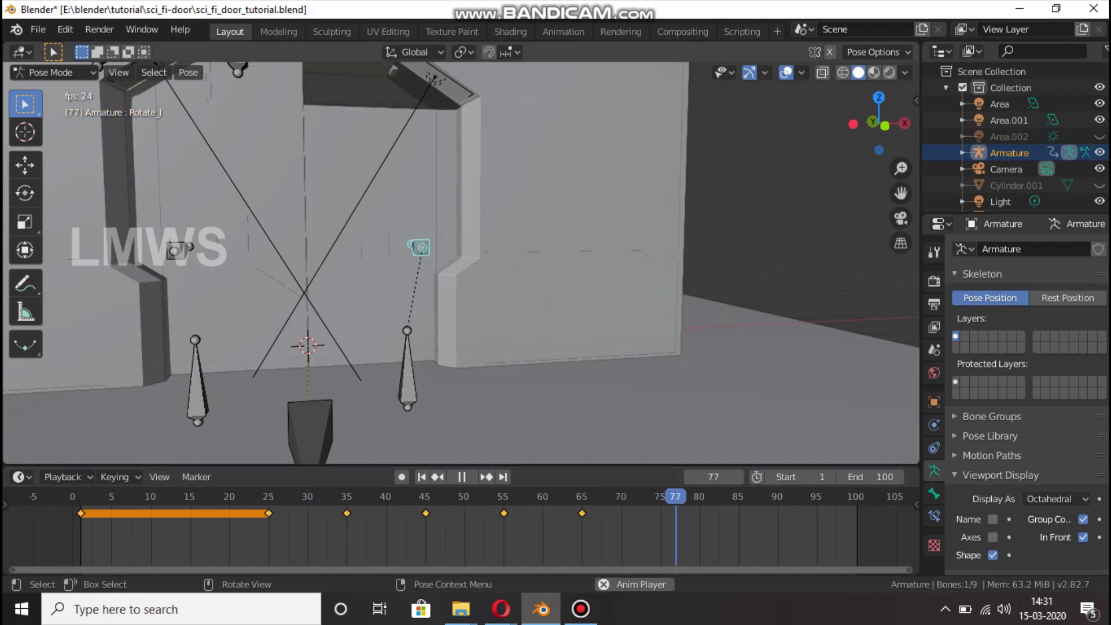
key("space")
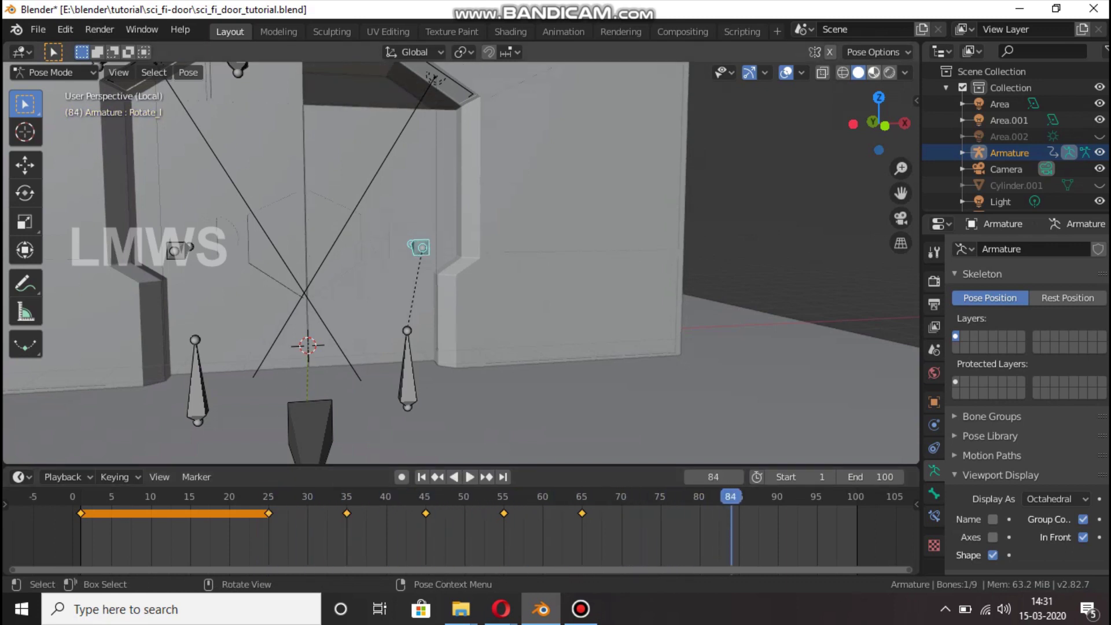
key("z")
key("2")
scroll(461, 262, "down", 1)
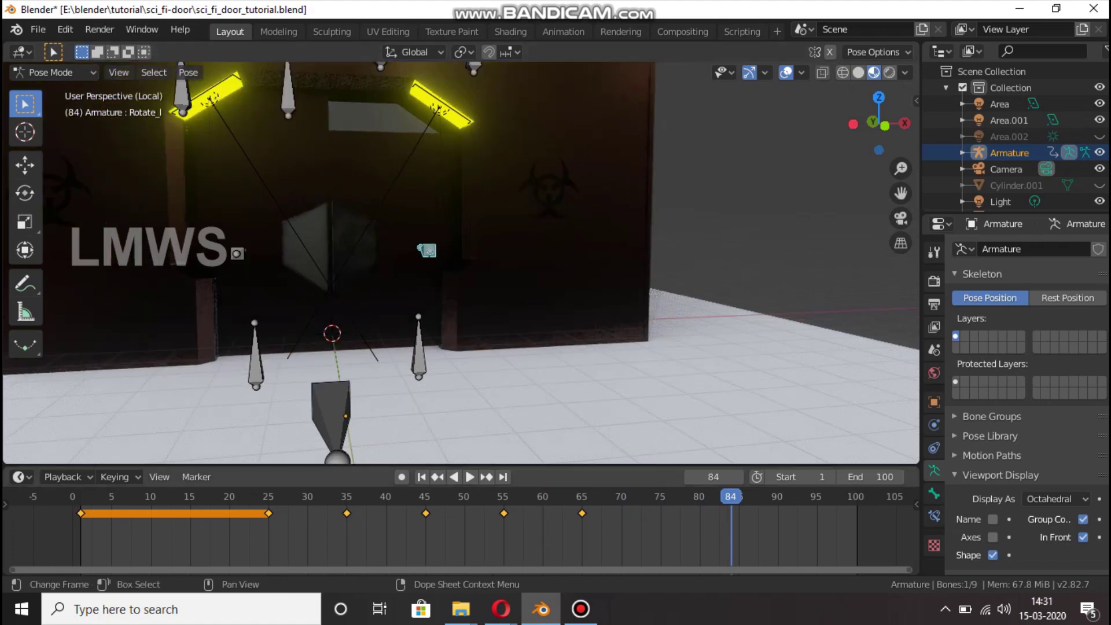
left_click(275, 496)
key("space")
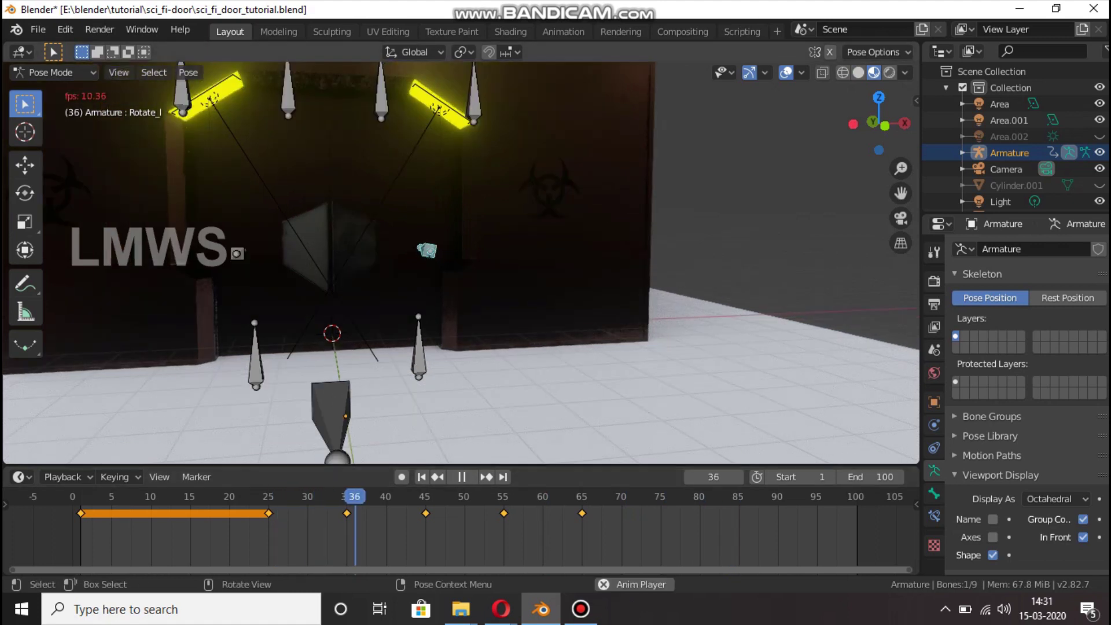
key("space")
Examine the door and its bones from an angled view, then switch back to Solid shading
left_click_drag(853, 124, 887, 138)
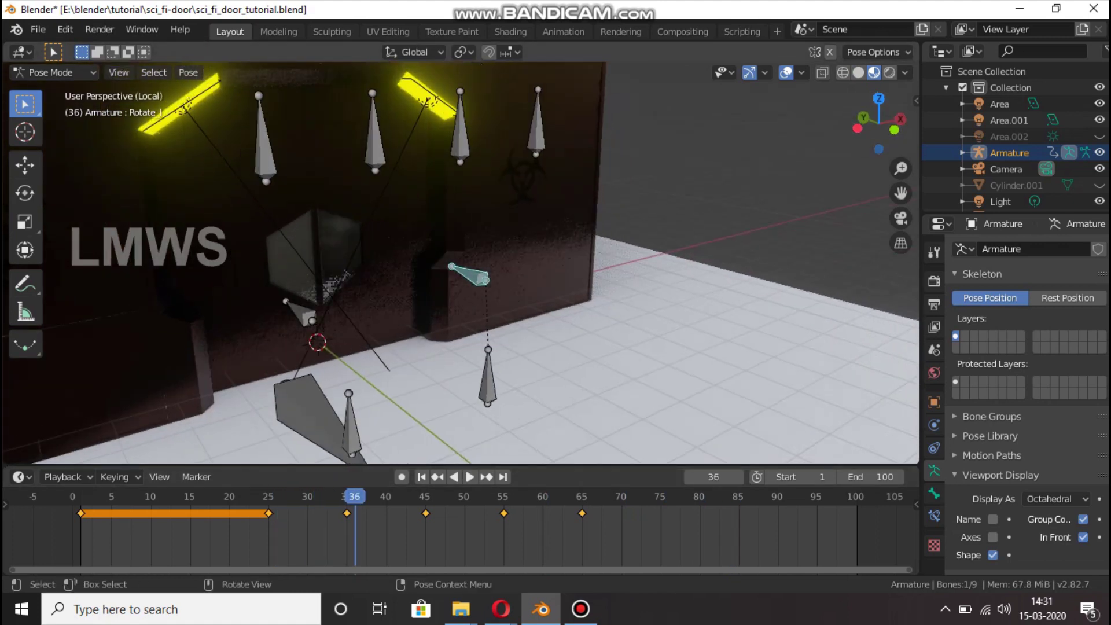
scroll(461, 262, "up", 3)
scroll(461, 263, "down", 6)
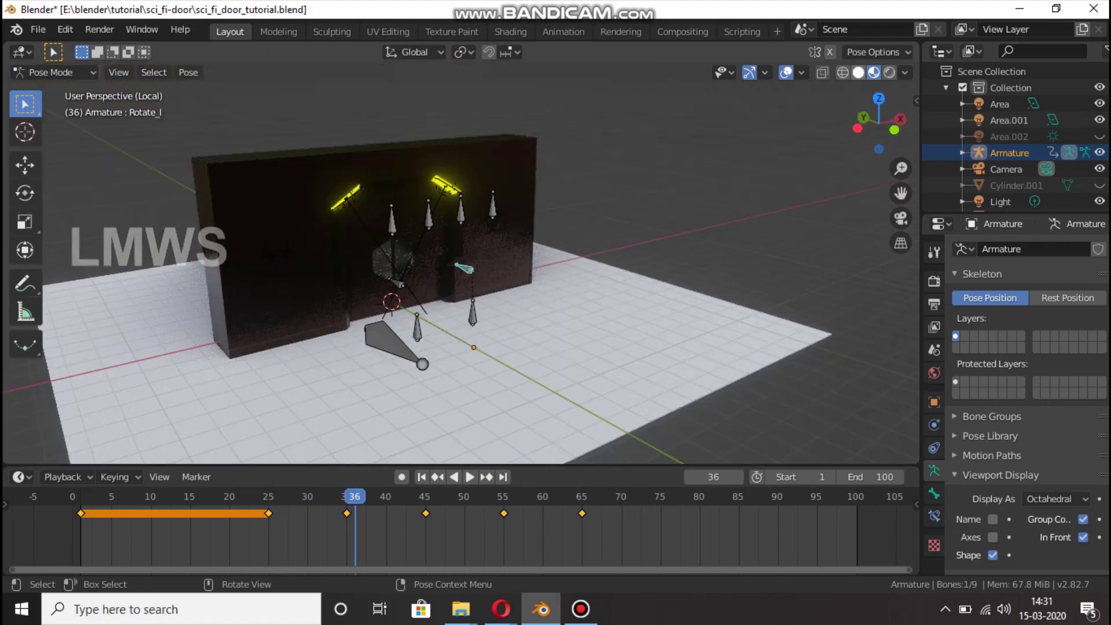
left_click(858, 73)
scroll(461, 262, "down", 7)
scroll(461, 263, "down", 3)
scroll(461, 263, "up", 4)
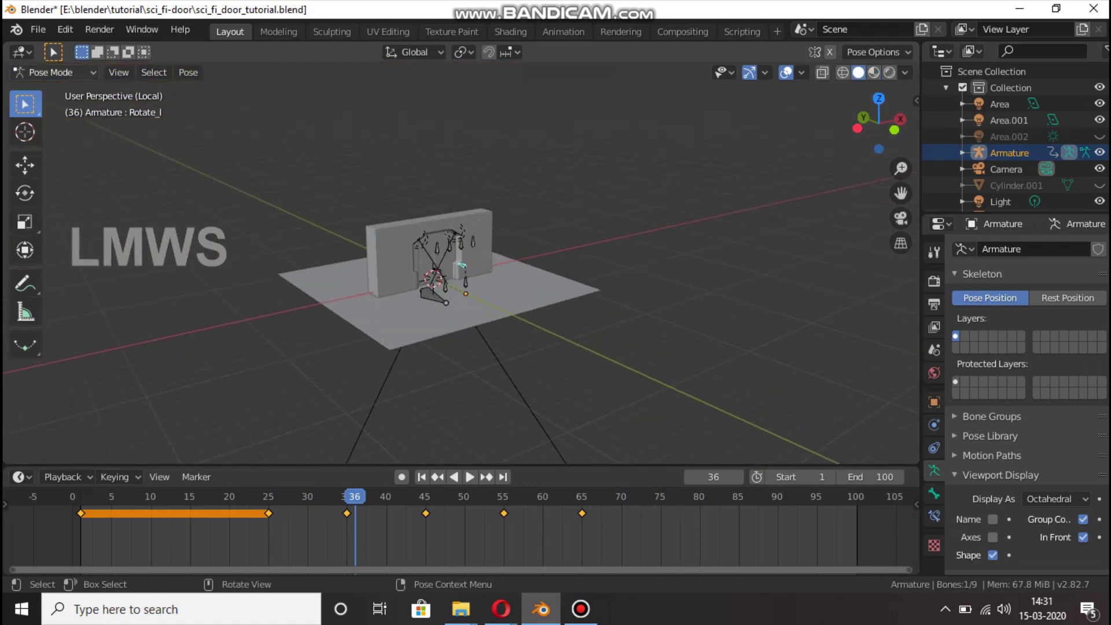
Switch the armature to Object Mode and add a point light to the scene
left_click(55, 72)
left_click(58, 91)
scroll(399, 232, "up", 2)
key("shift+a")
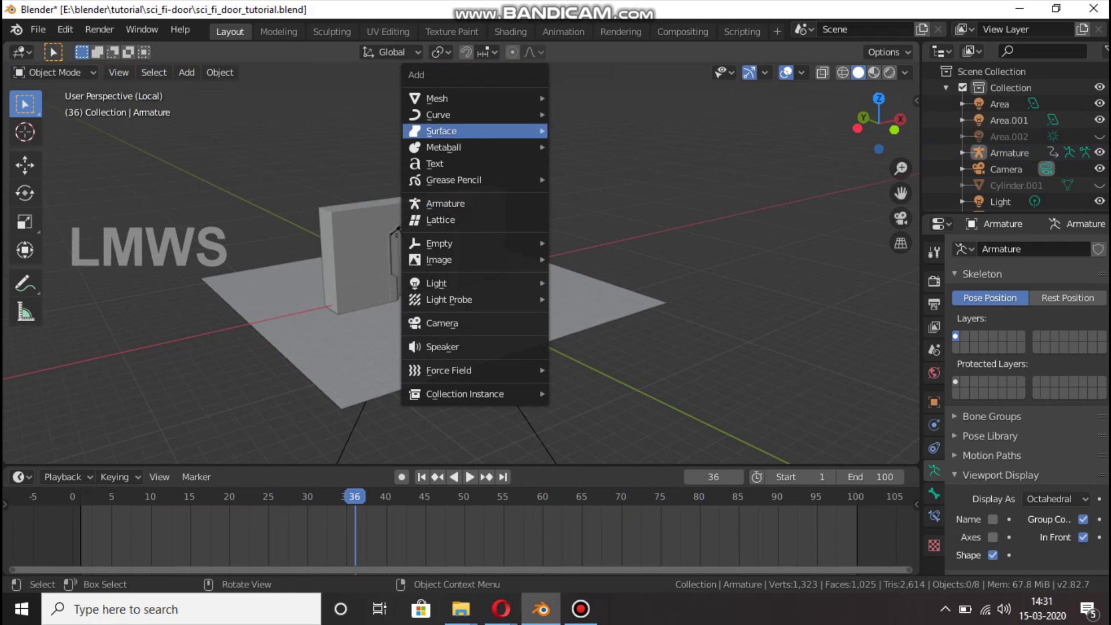
mouse_move(440, 283)
left_click(579, 283)
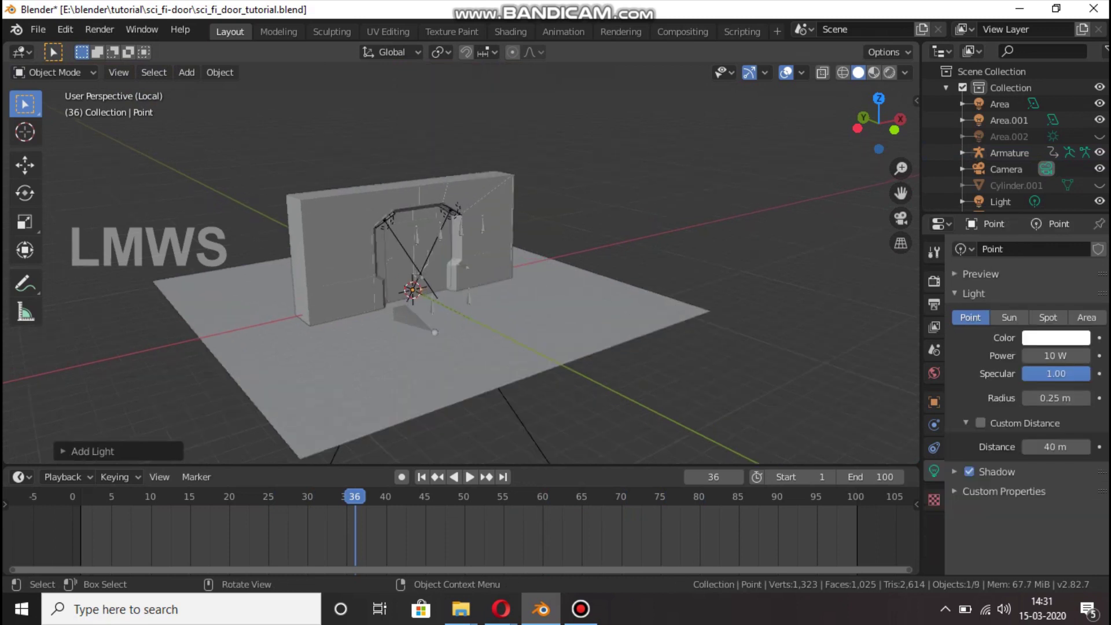
Raise the point light along the global Z axis and reposition it above the floor in front of the wall
key("g")
key("z")
key("Return")
key("g")
key("Return")
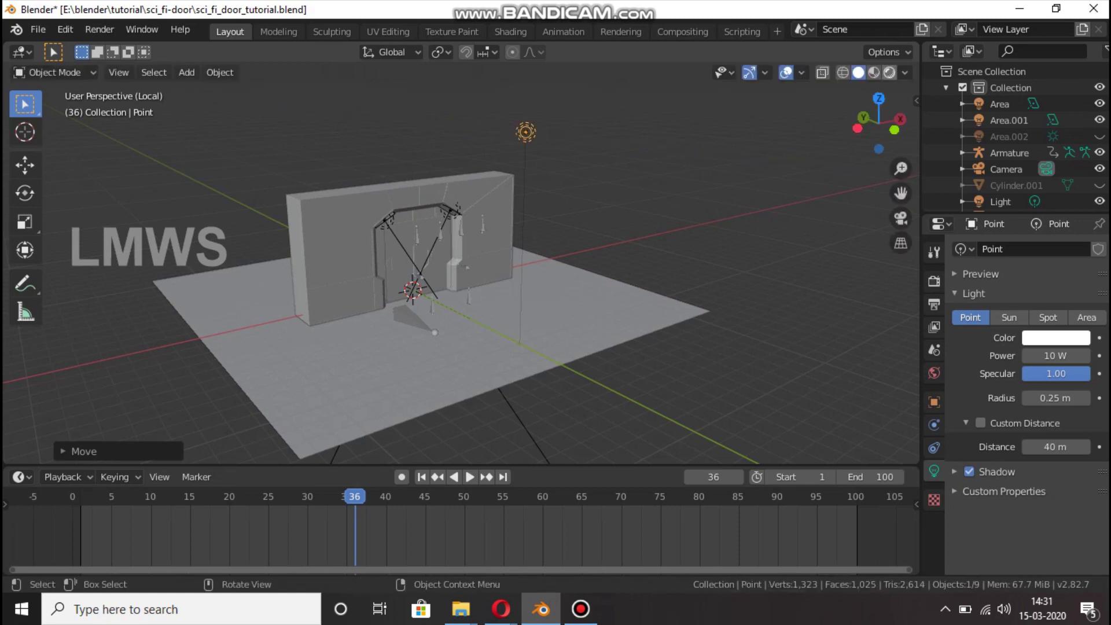
Switch to Rendered shading and play back the door animation, both close to the lock and from further back
key("z")
key("8")
scroll(461, 262, "up", 8)
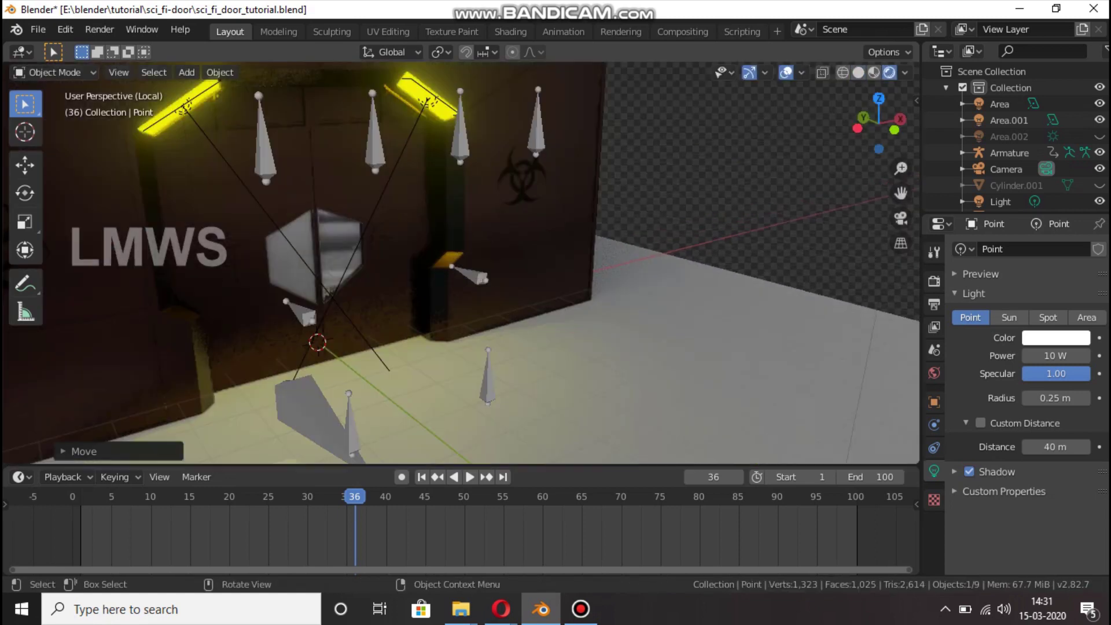
scroll(455, 265, "up", 2)
scroll(455, 265, "down", 2)
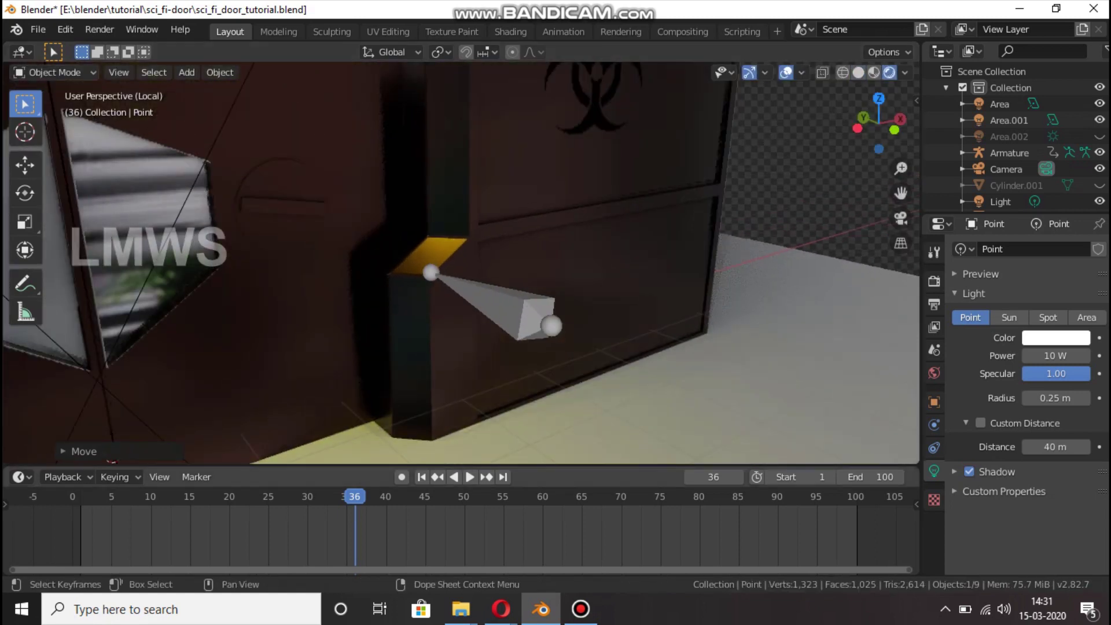
left_click(237, 496)
key("space")
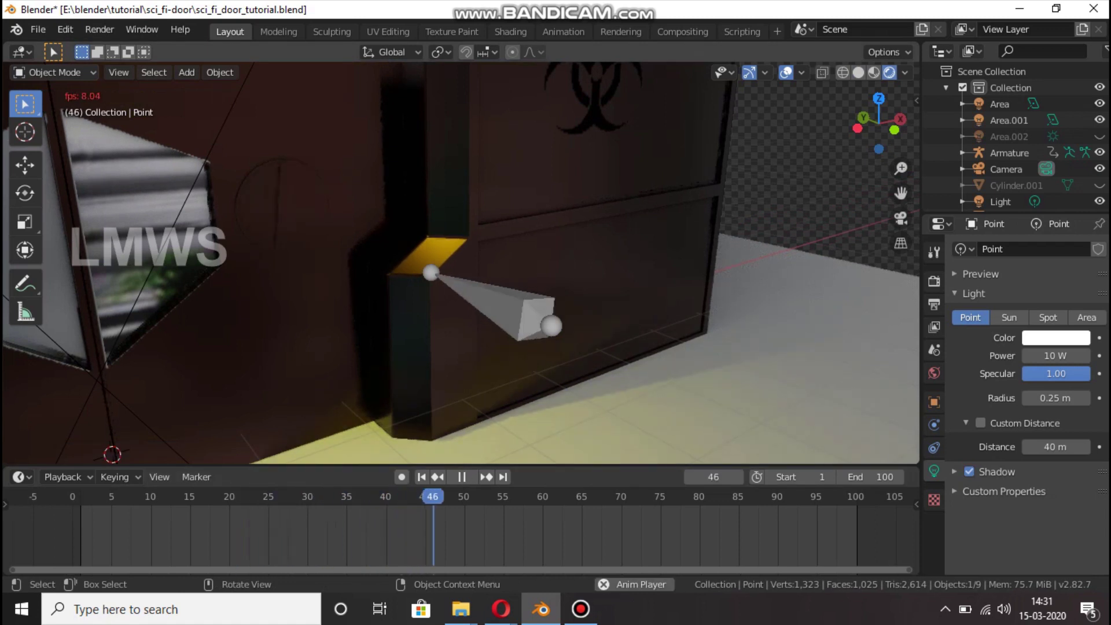
scroll(461, 264, "down", 1)
key("space")
scroll(461, 264, "down", 4)
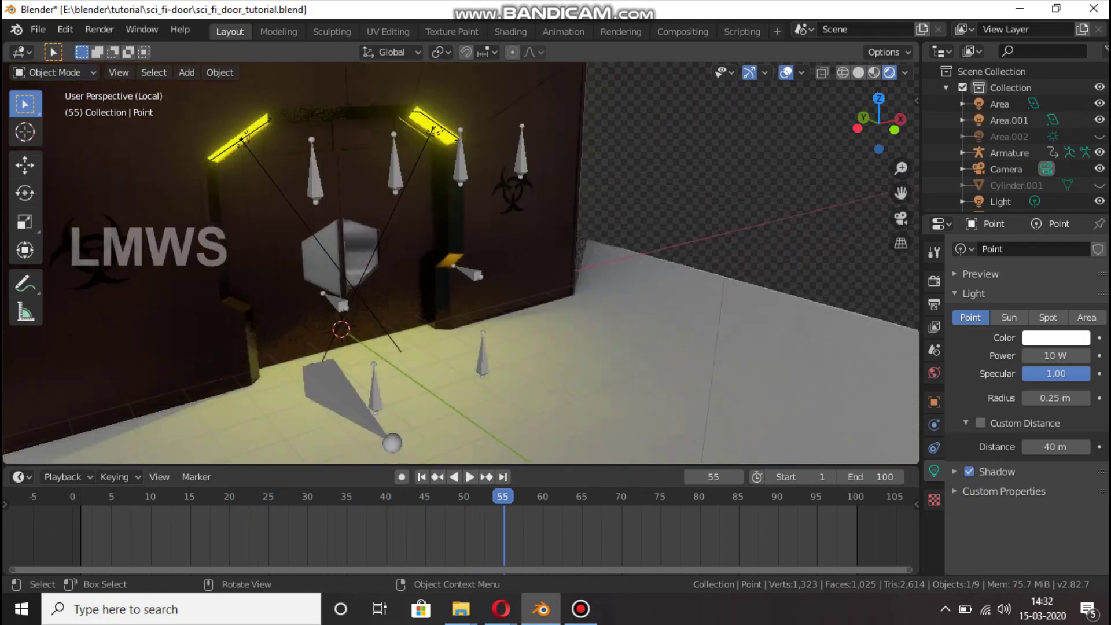
key("space")
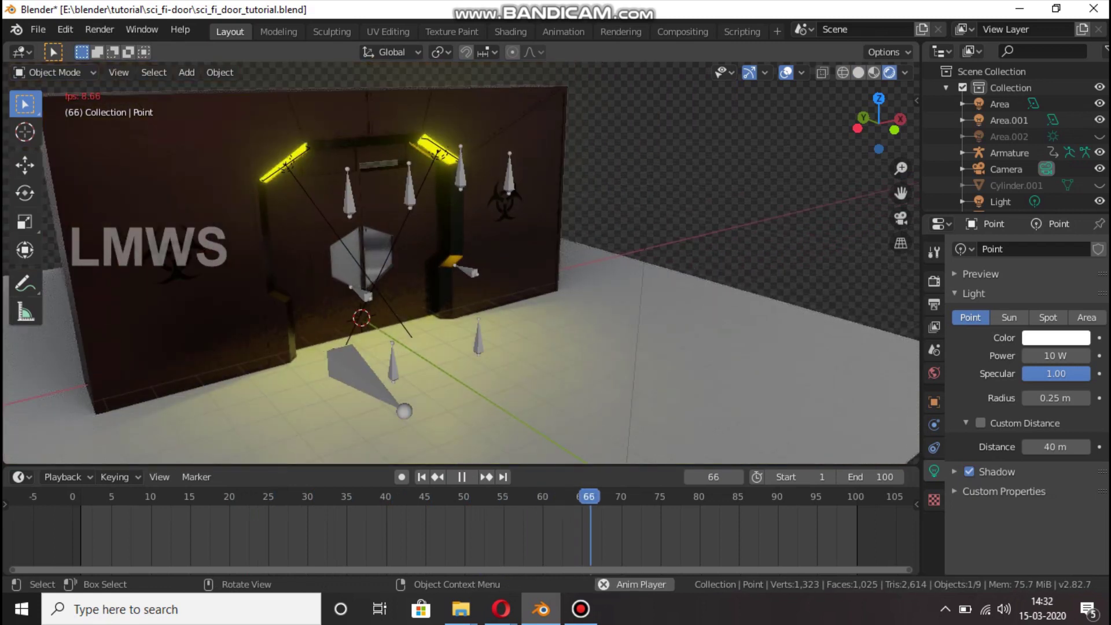
key("space")
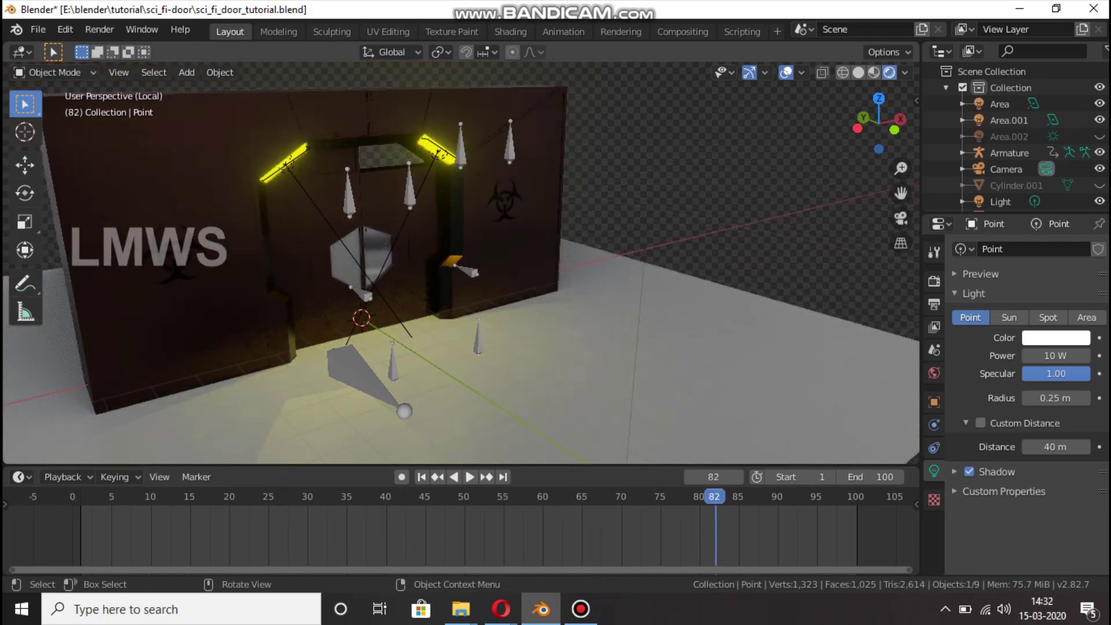
Switch back to Solid shading and play the door animation to around frame 68
left_click(858, 72)
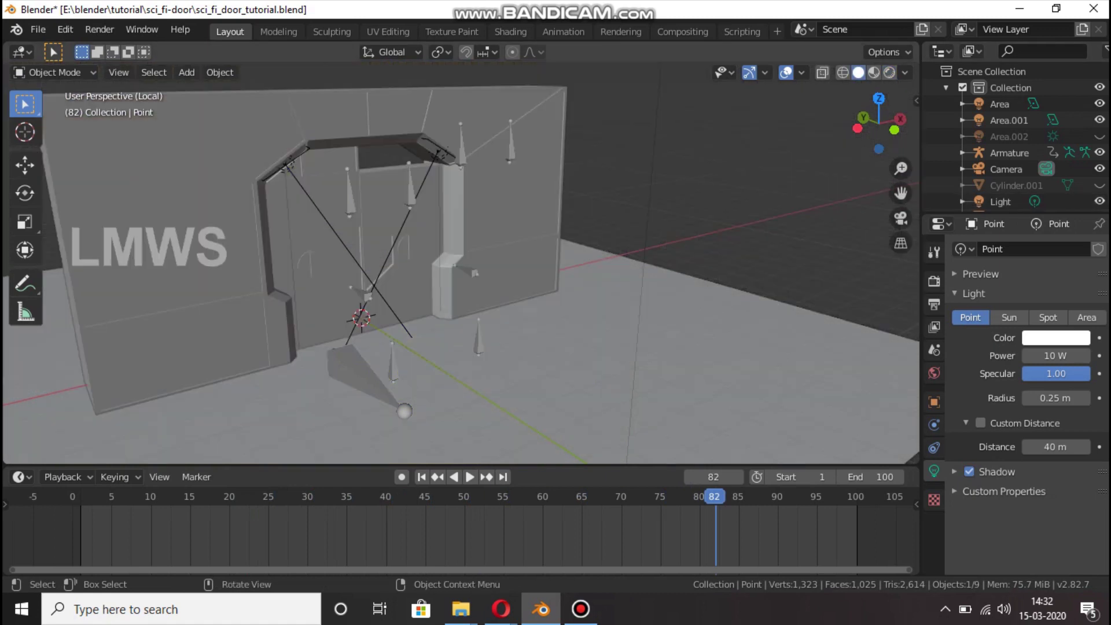
scroll(461, 263, "up", 2)
key("space")
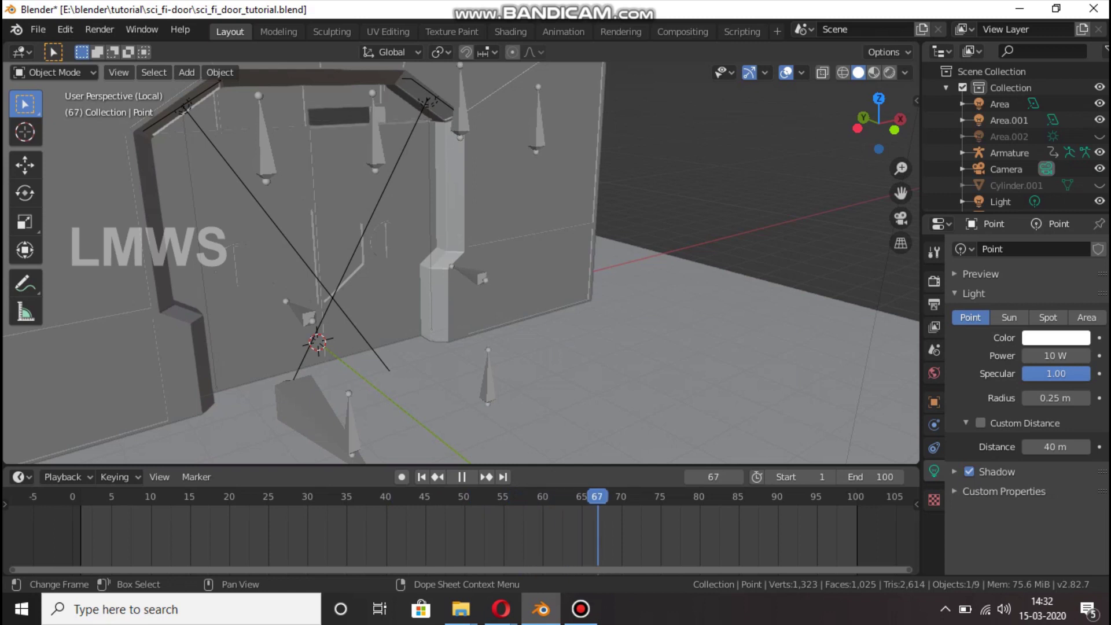
key("space")
Select the armature, enter Pose Mode and select the F_door_l bone
left_click(521, 232)
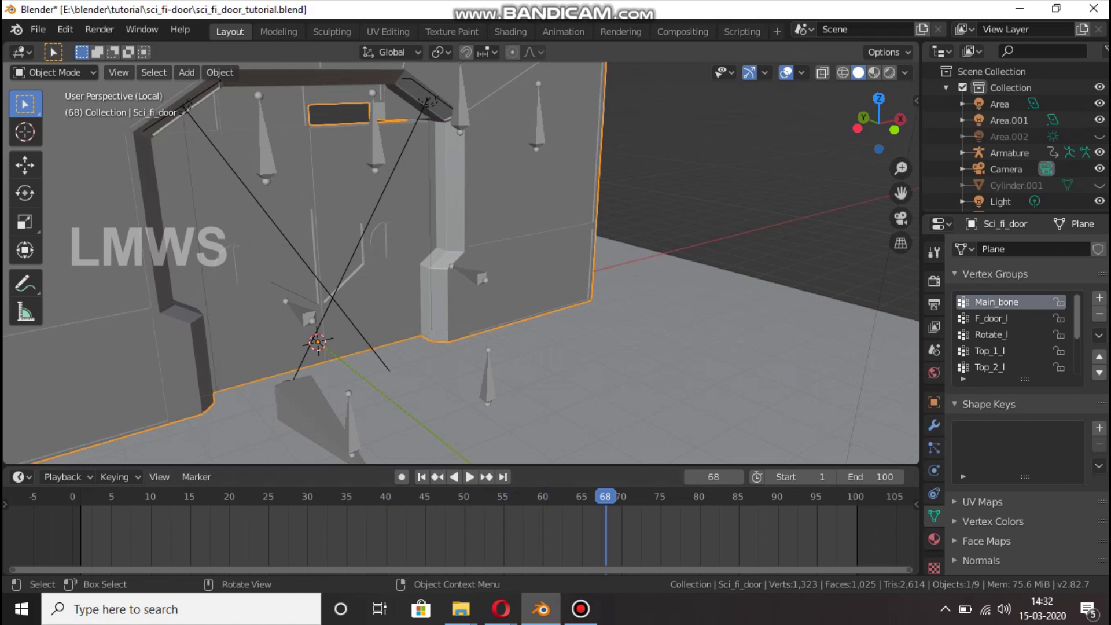
left_click(375, 139)
left_click(55, 72)
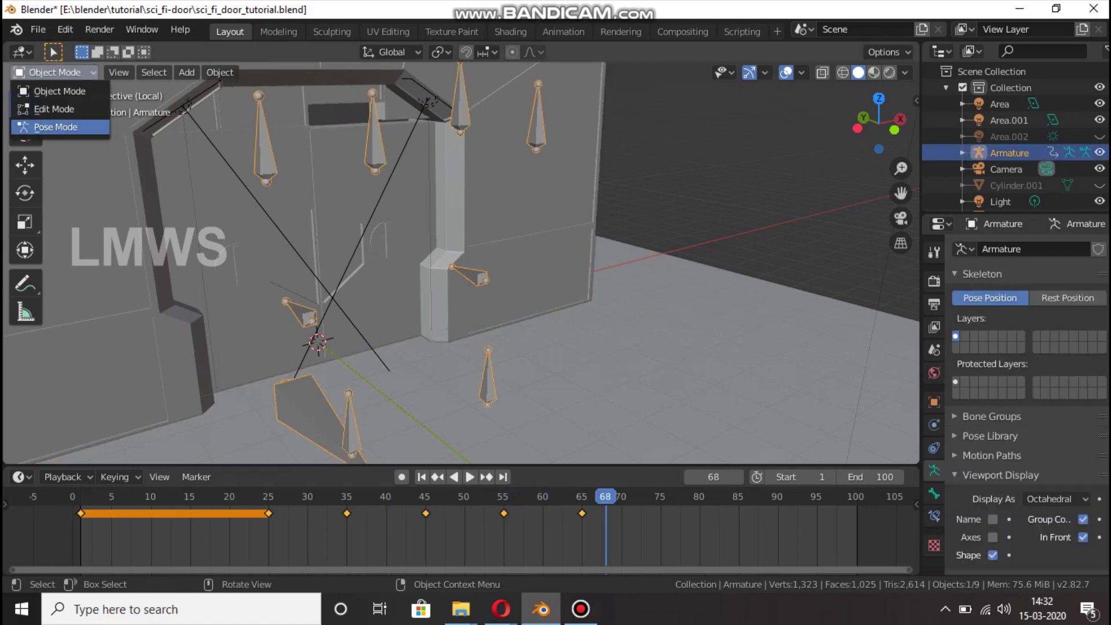
left_click(55, 127)
left_click(487, 379)
Go to frame 65 and insert a LocRot keyframe for F_door_l in its closed position
left_click(424, 496)
key("space")
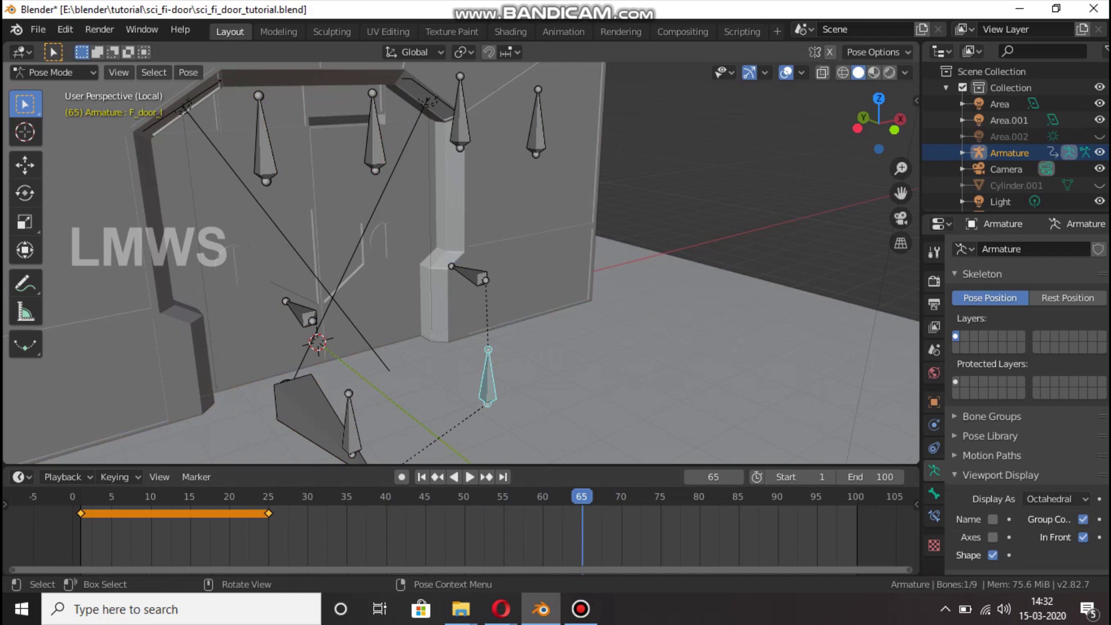
key("i")
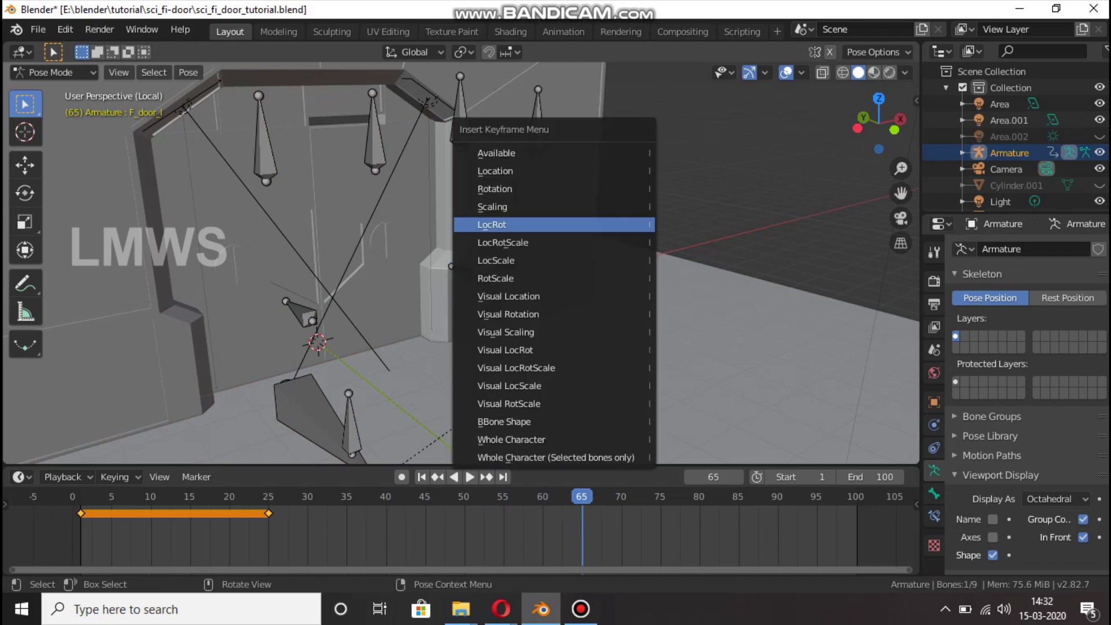
key("Return")
Go to frame 80, move F_door_l about 2.32 m along the global X axis and insert a keyframe
key("space")
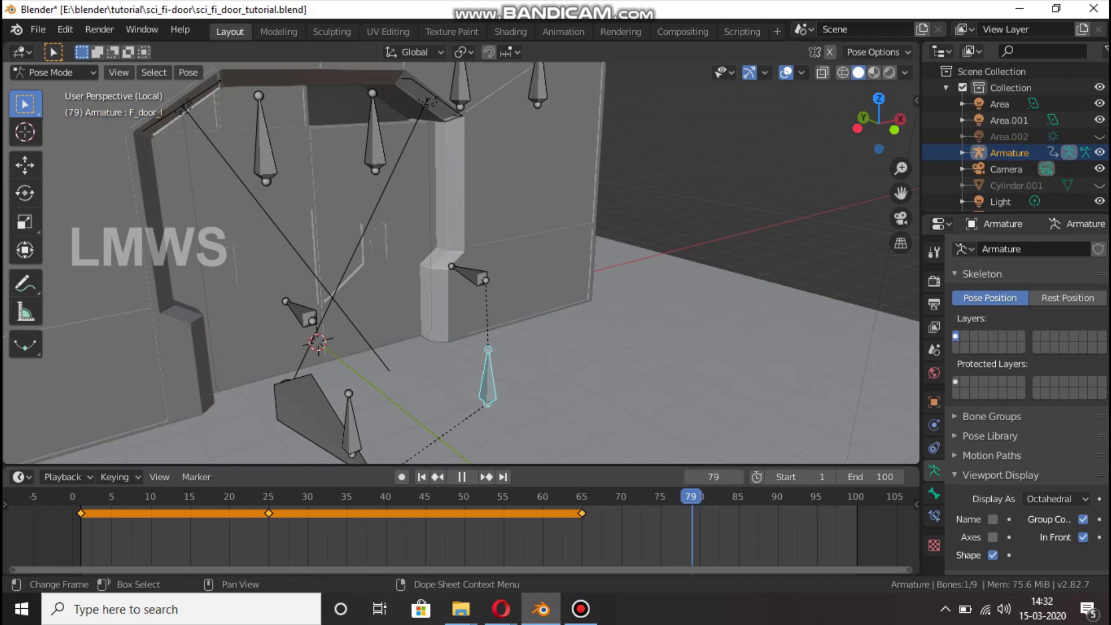
key("space")
key("g")
key("x")
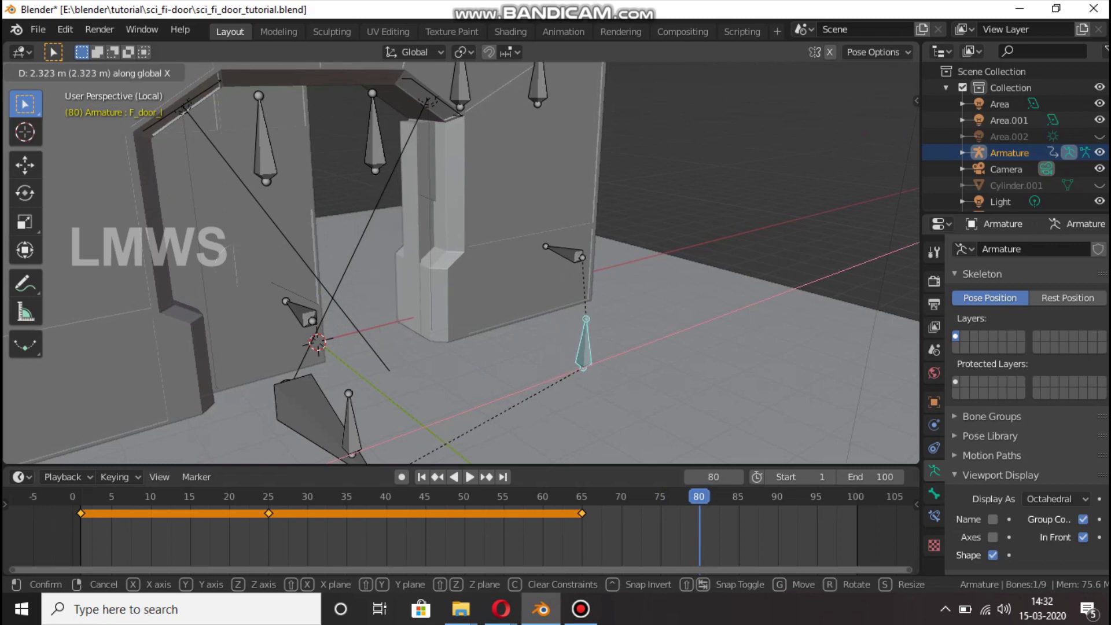
key("Return")
key("i")
left_click(613, 272)
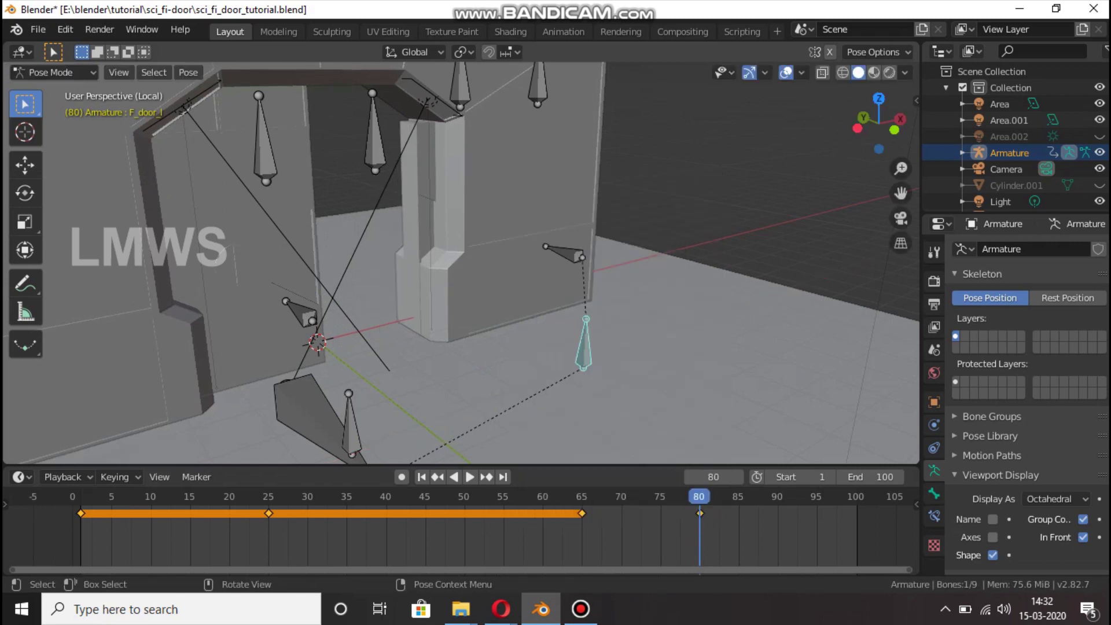
Play back the sliding motion of F_door_l through frame 90
key("shift+Left")
key("space")
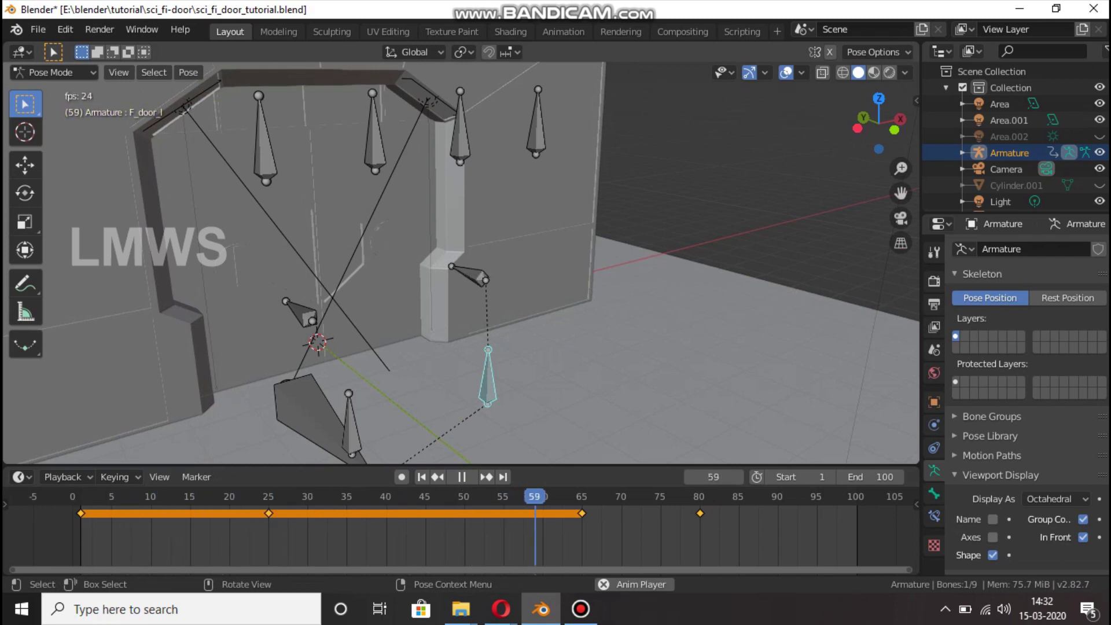
key("space")
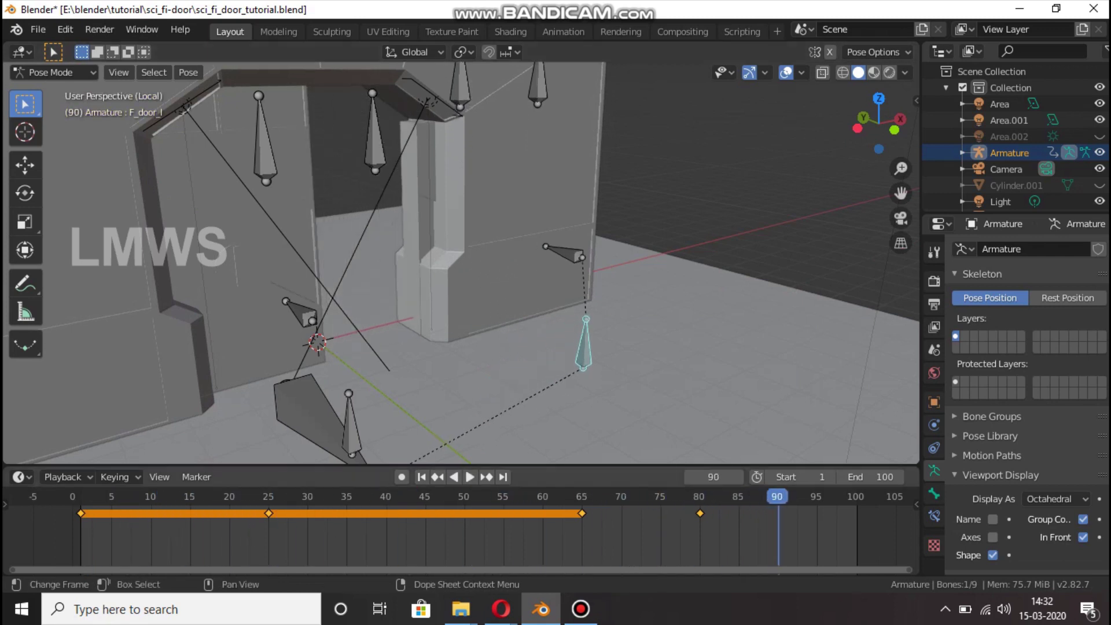
Move the open-position keyframe of F_door_l to frame 89 and play back the slower slide
left_click_drag(729, 532, 685, 500)
key("g")
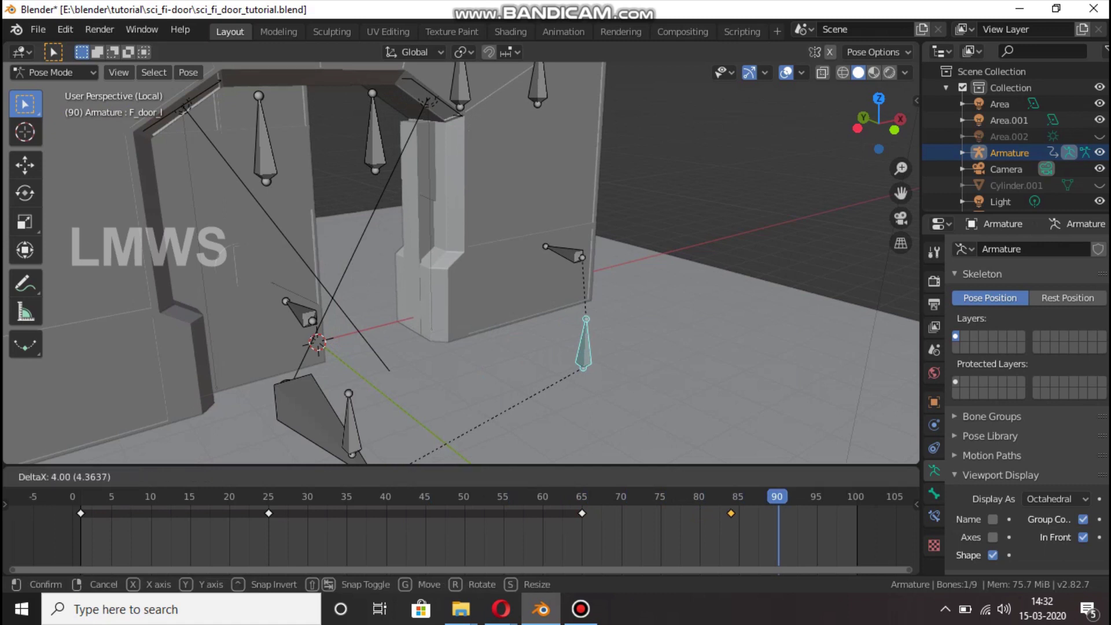
key("Return")
key("space")
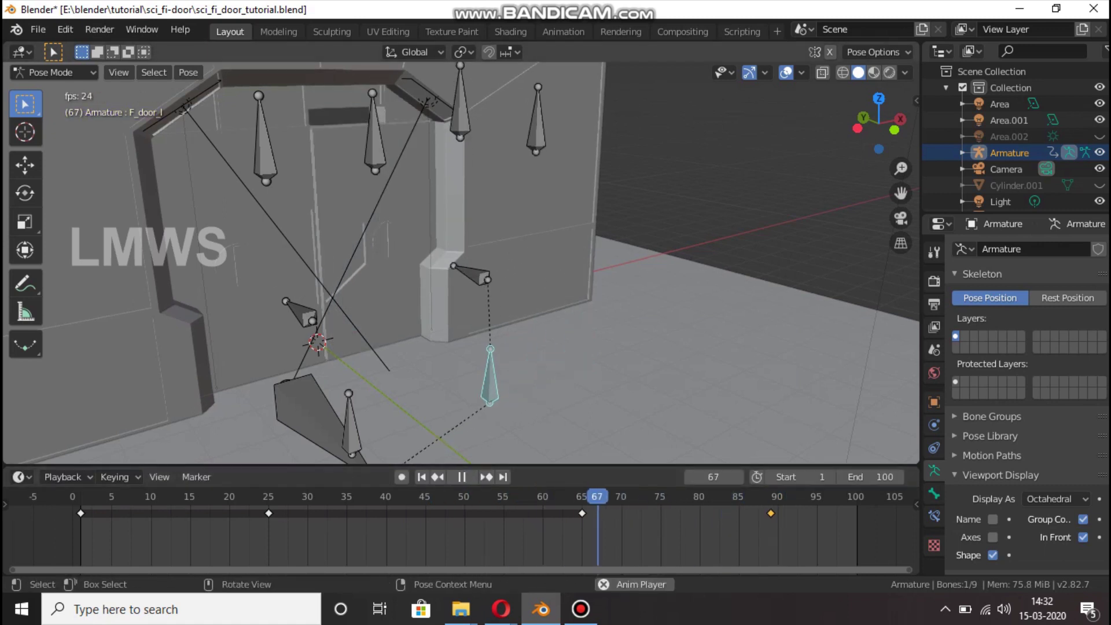
key("space")
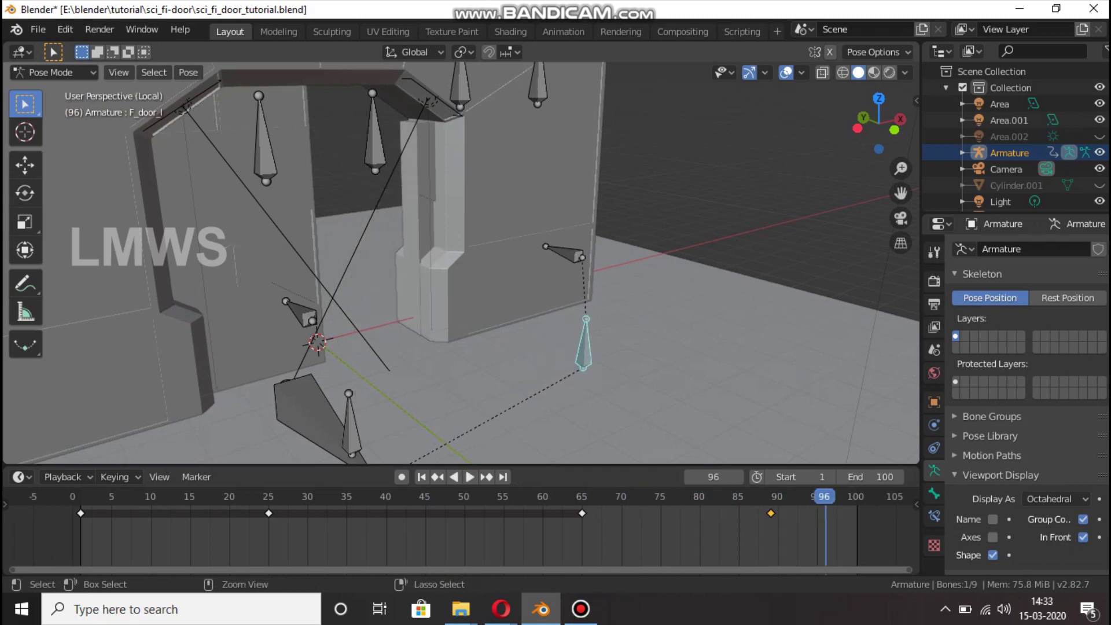
Save the file and shift the last F_door_l keyframe to frame 90
key("ctrl+s")
key("g")
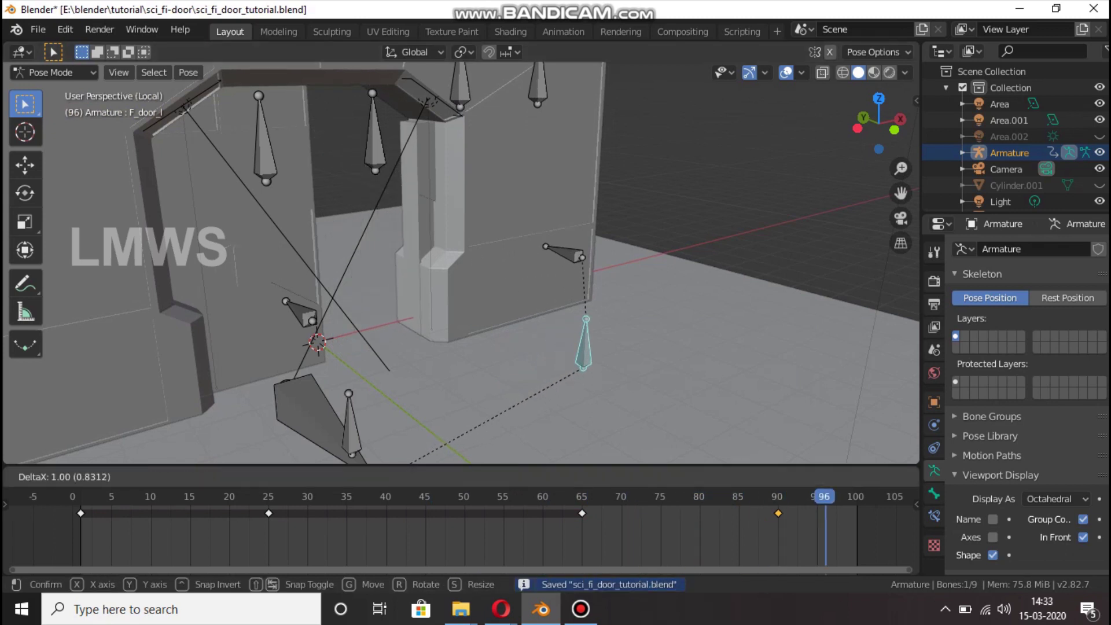
left_click(778, 513)
left_click(580, 609)
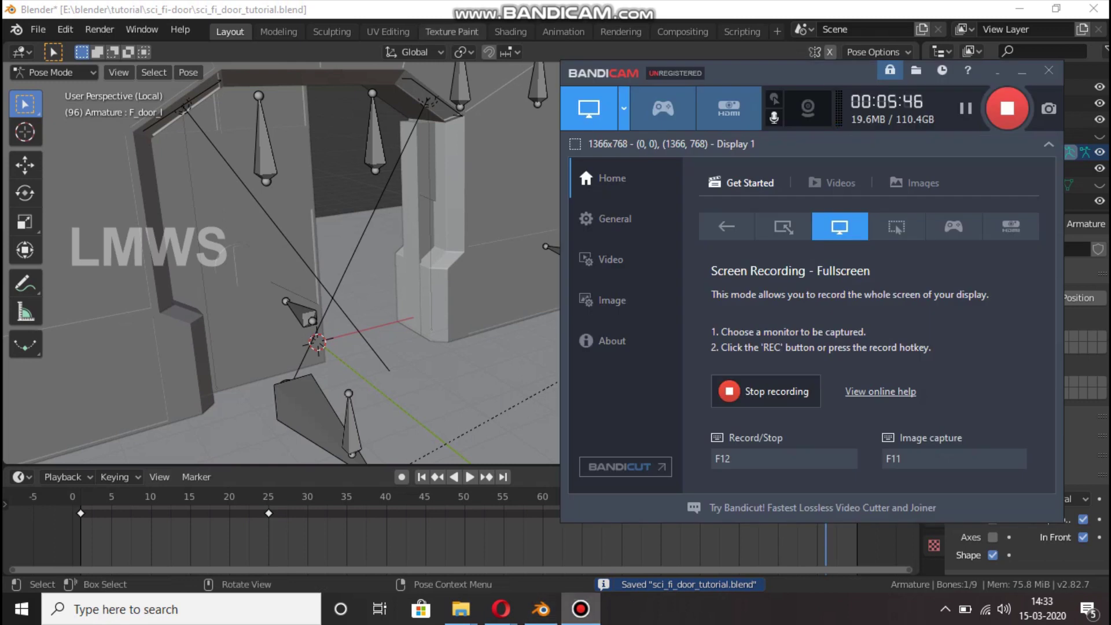
key("alt+Tab")
Play back the door opening from around frame 49, then check the keyframes of Top_1_l and its neighbouring top bone
scroll(461, 263, "down", 2)
left_click(463, 496)
key("space")
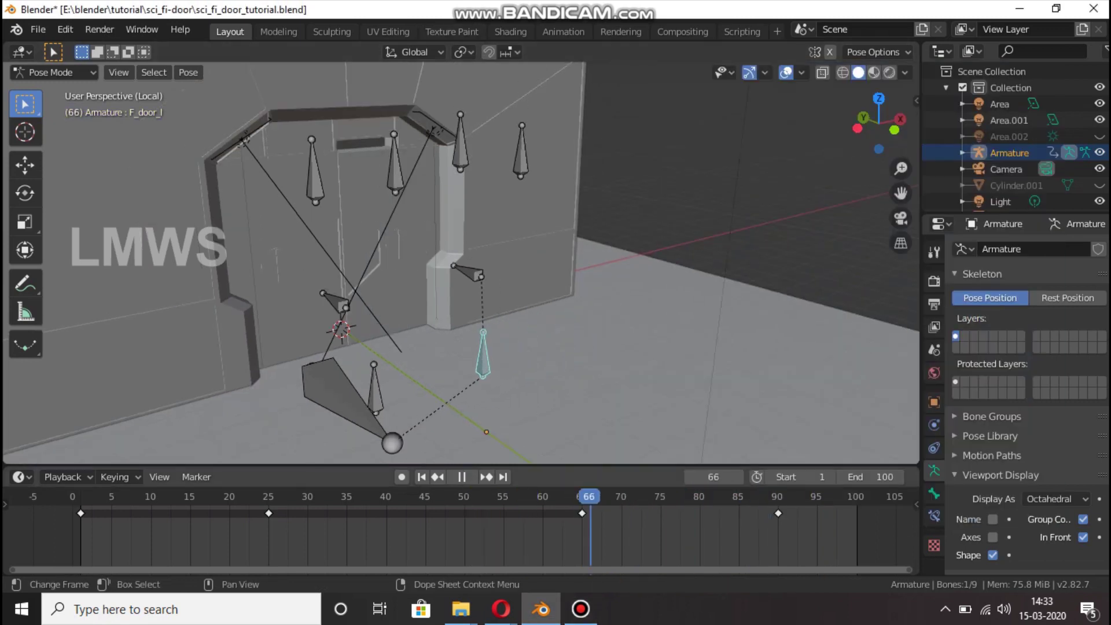
key("Escape")
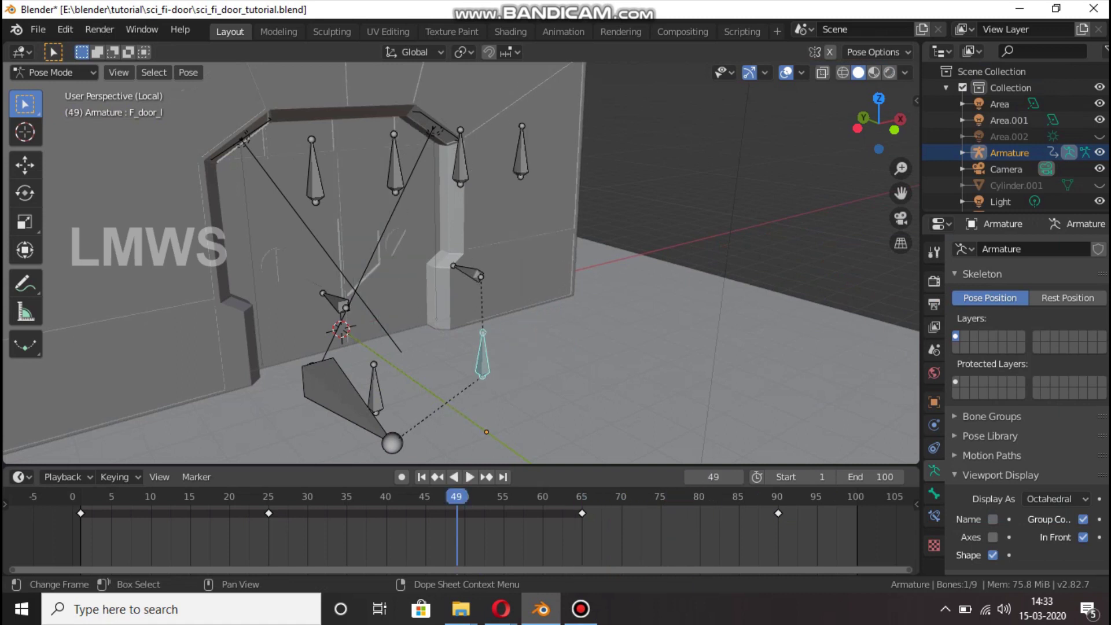
scroll(461, 263, "up", 1)
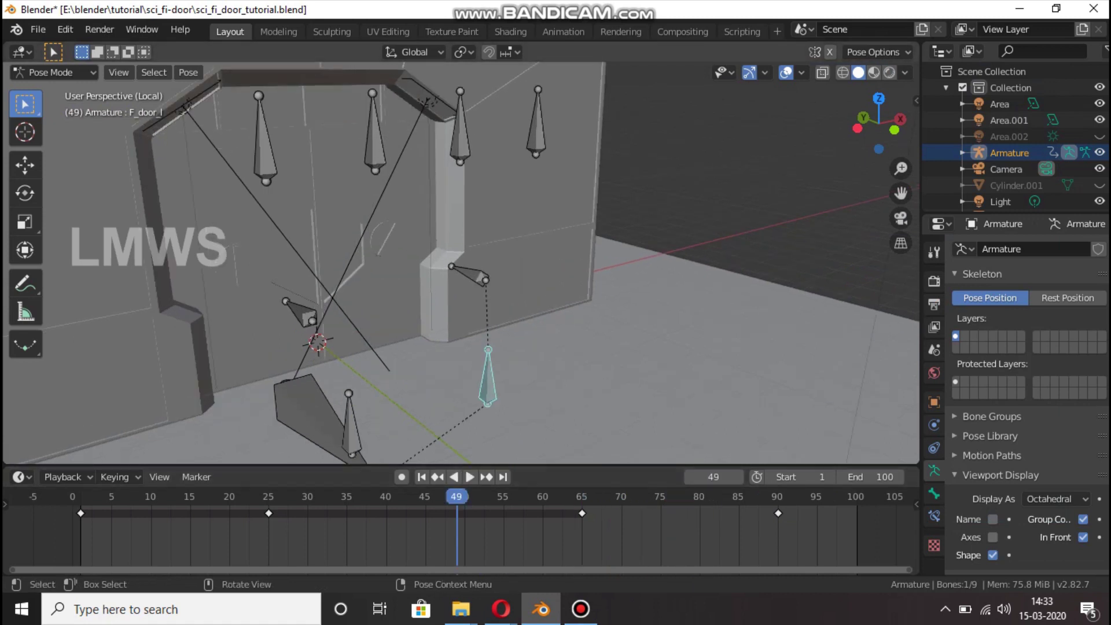
left_click(536, 128)
left_click(460, 130)
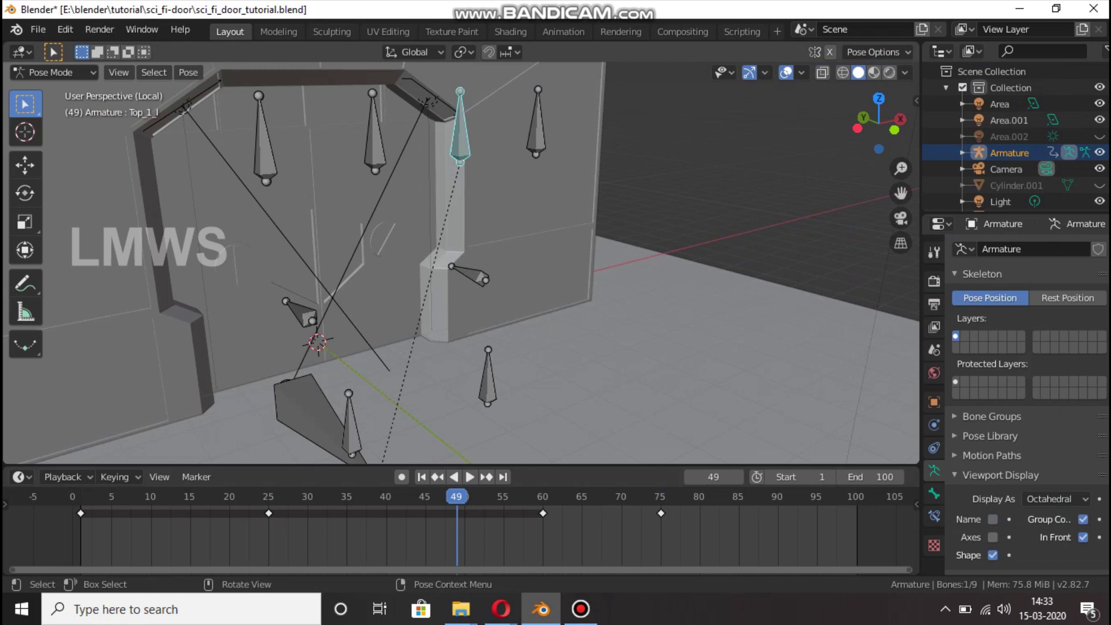
Add a Copy Location bone constraint to Top_1_r and set the Armature as its target
left_click(375, 132)
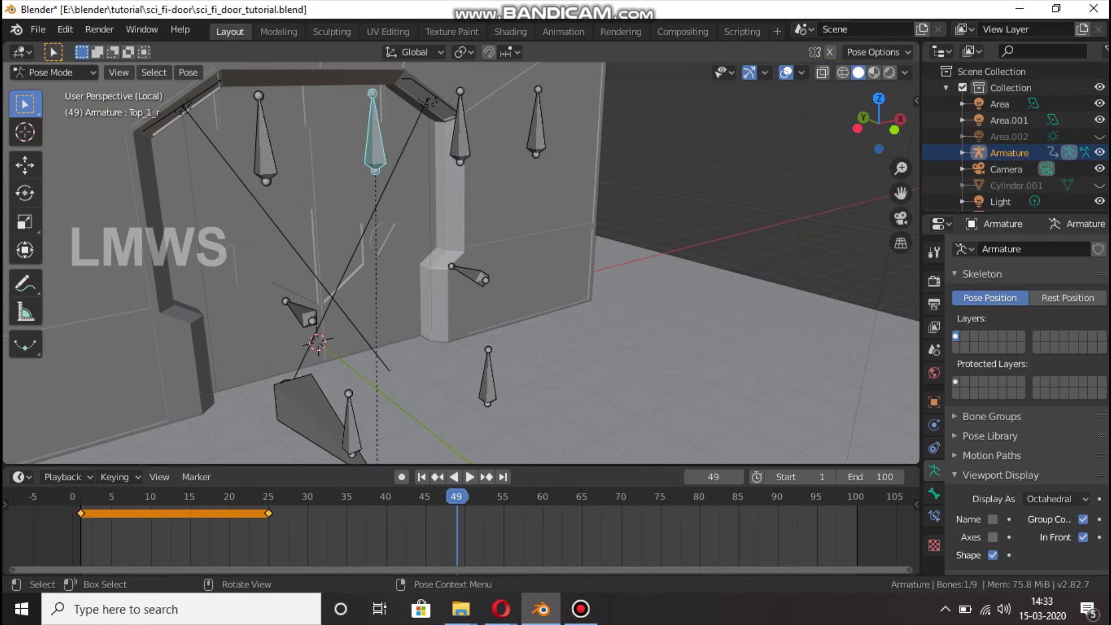
left_click(934, 516)
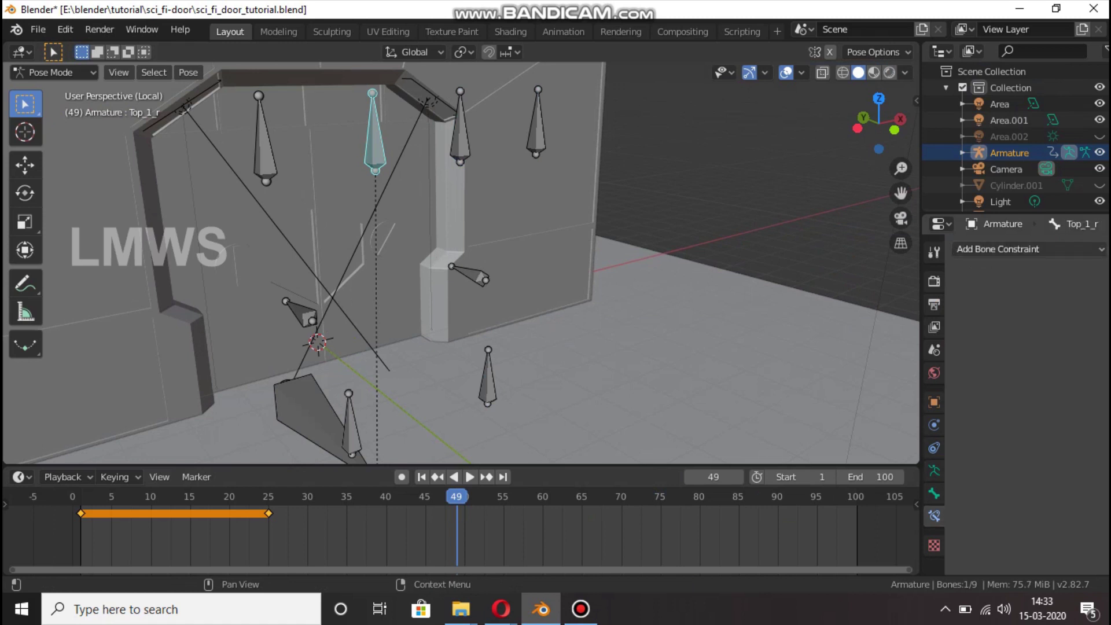
left_click(1019, 249)
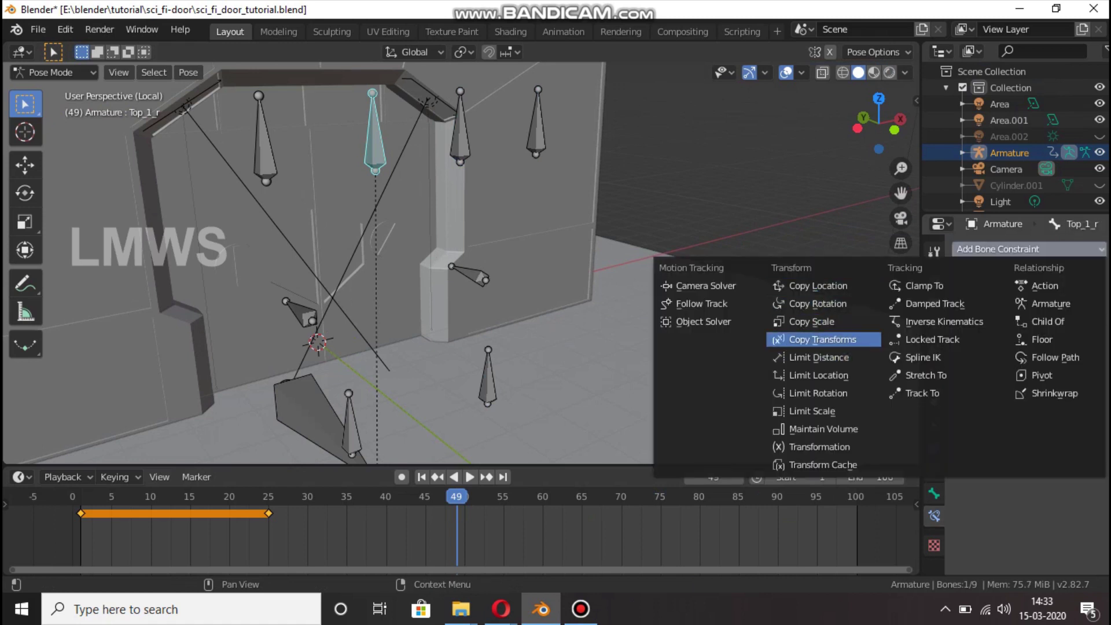
left_click(818, 285)
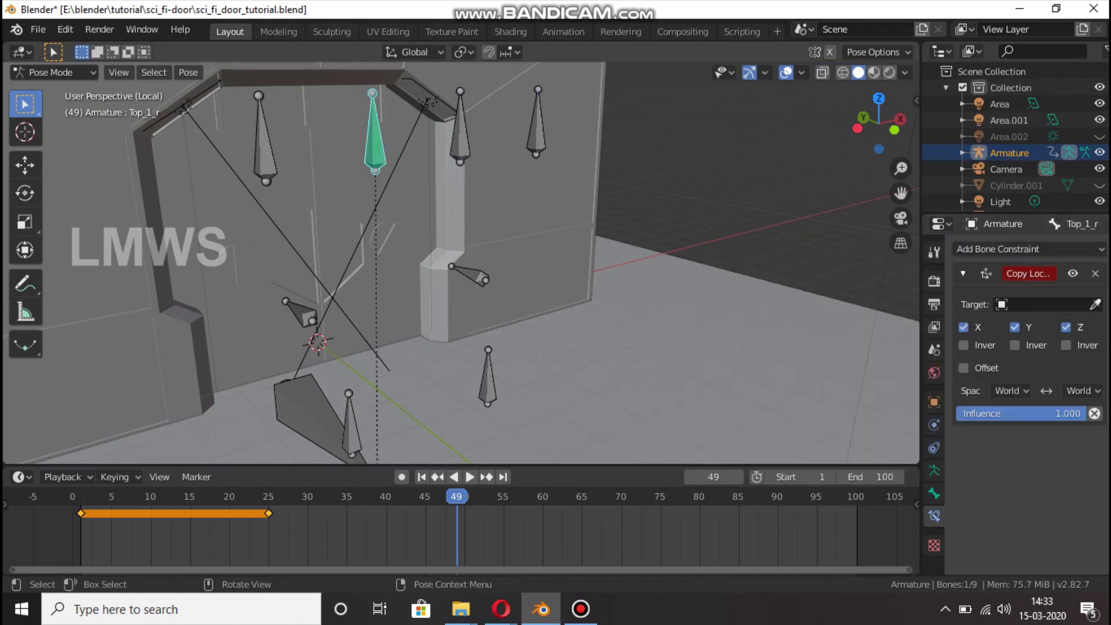
scroll(461, 263, "down", 2)
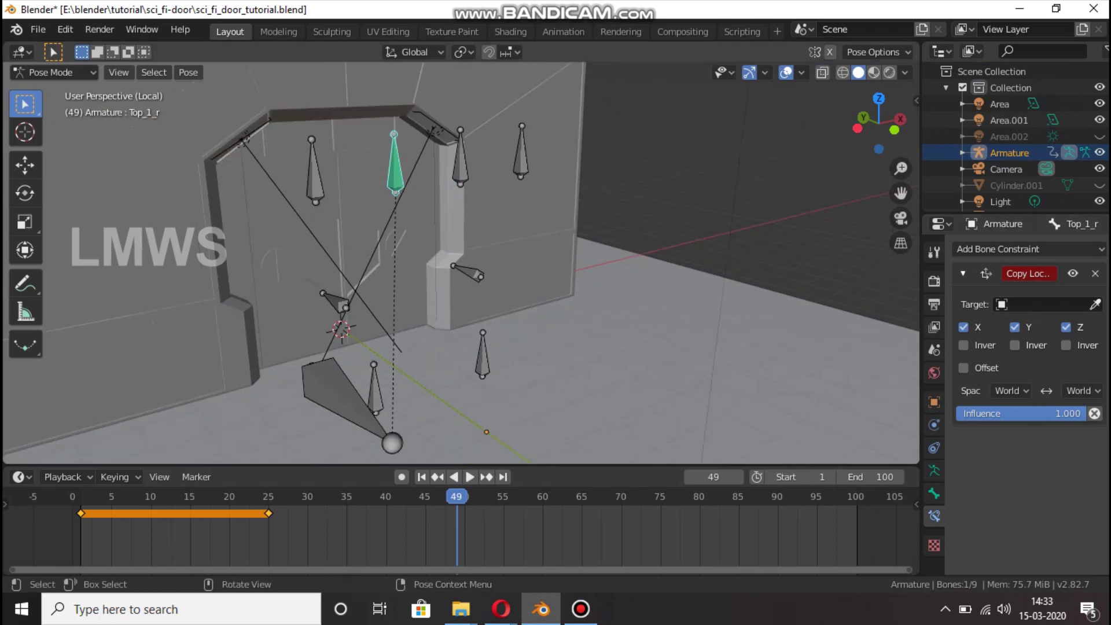
left_click(1096, 305)
left_click(460, 132)
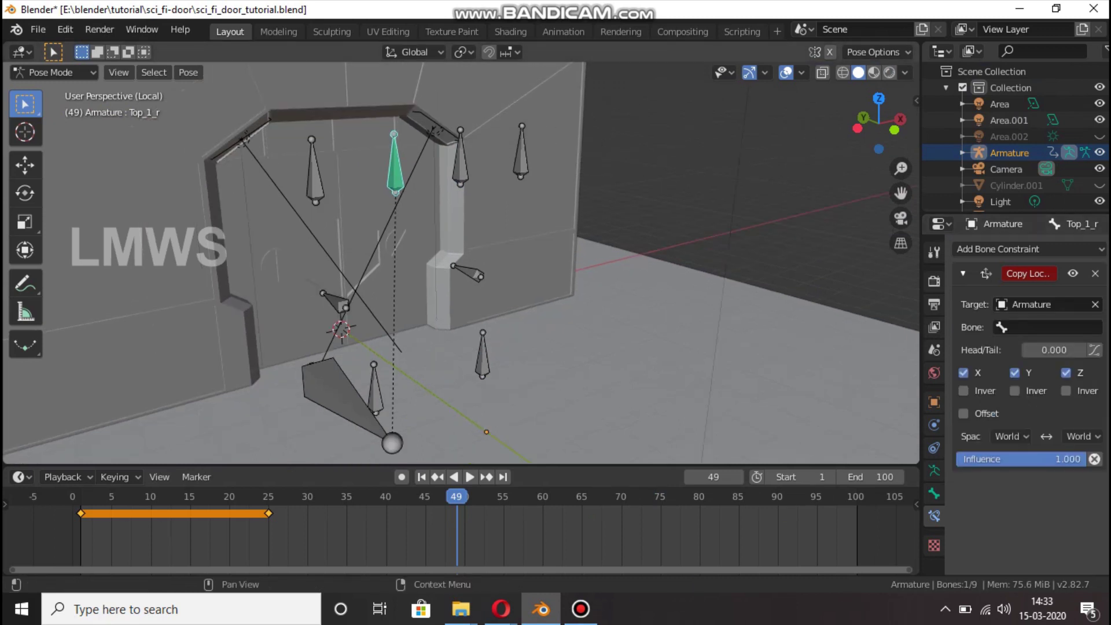
left_click(1035, 327)
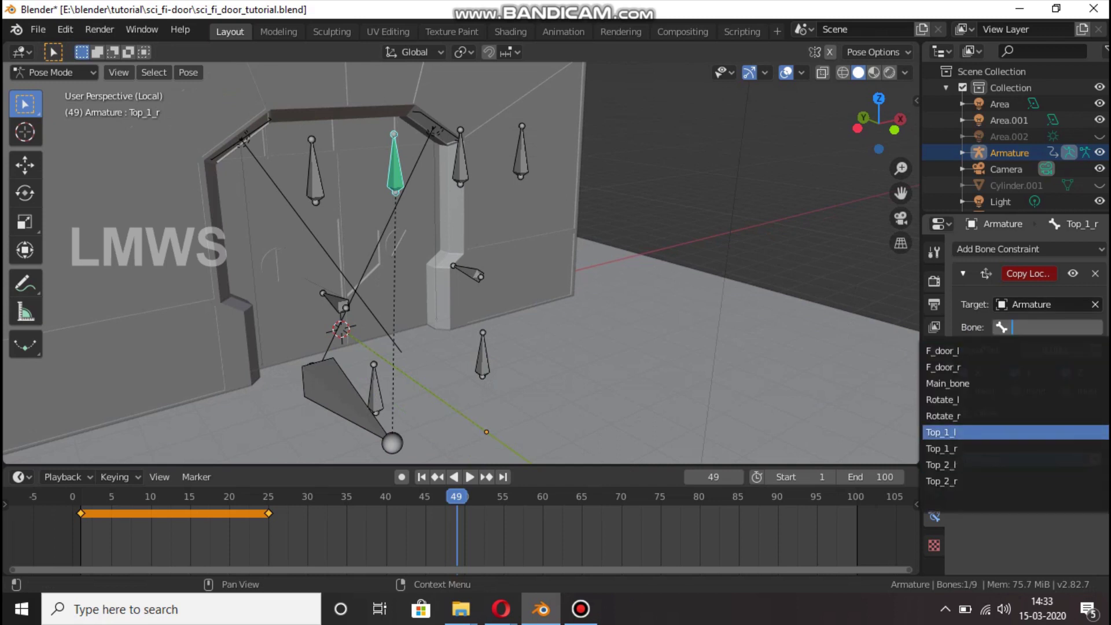
key("Escape")
left_click(933, 493)
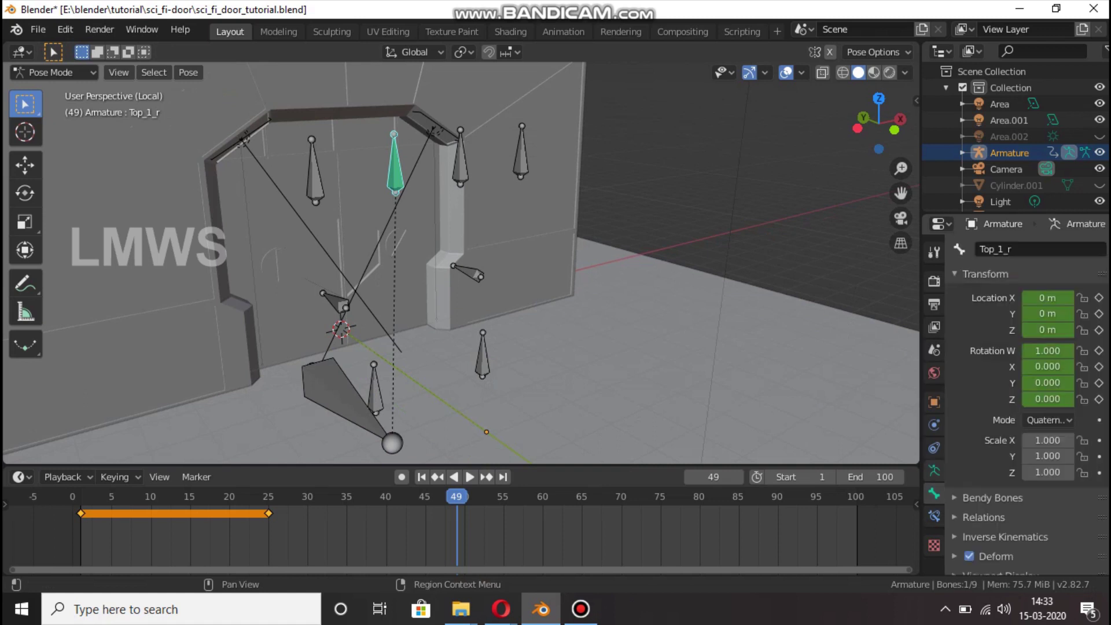
left_click(934, 516)
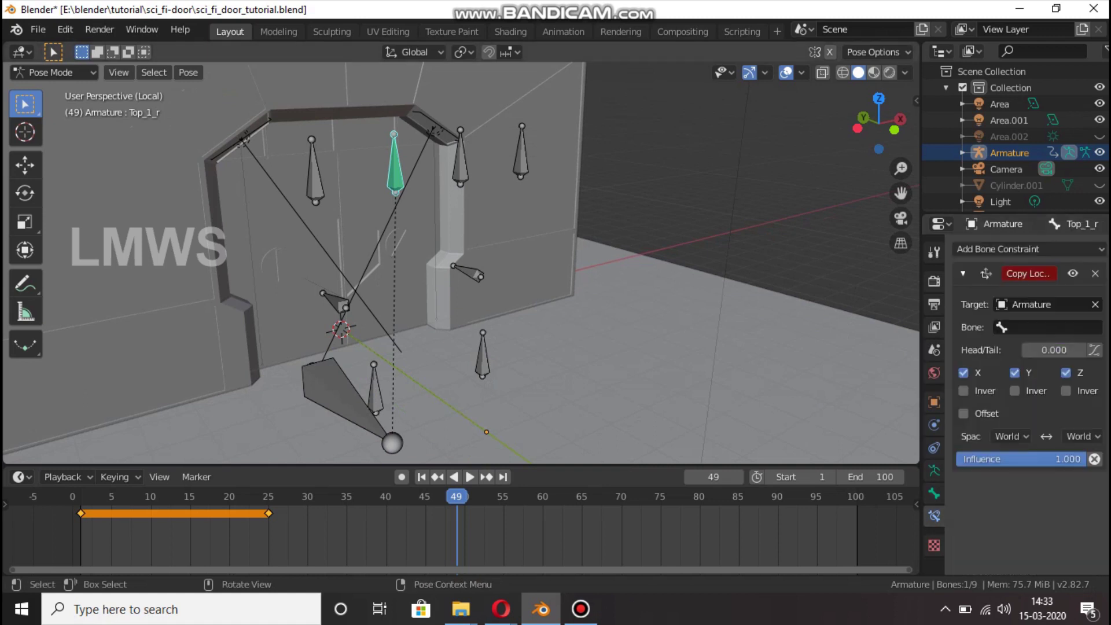
left_click(1018, 327)
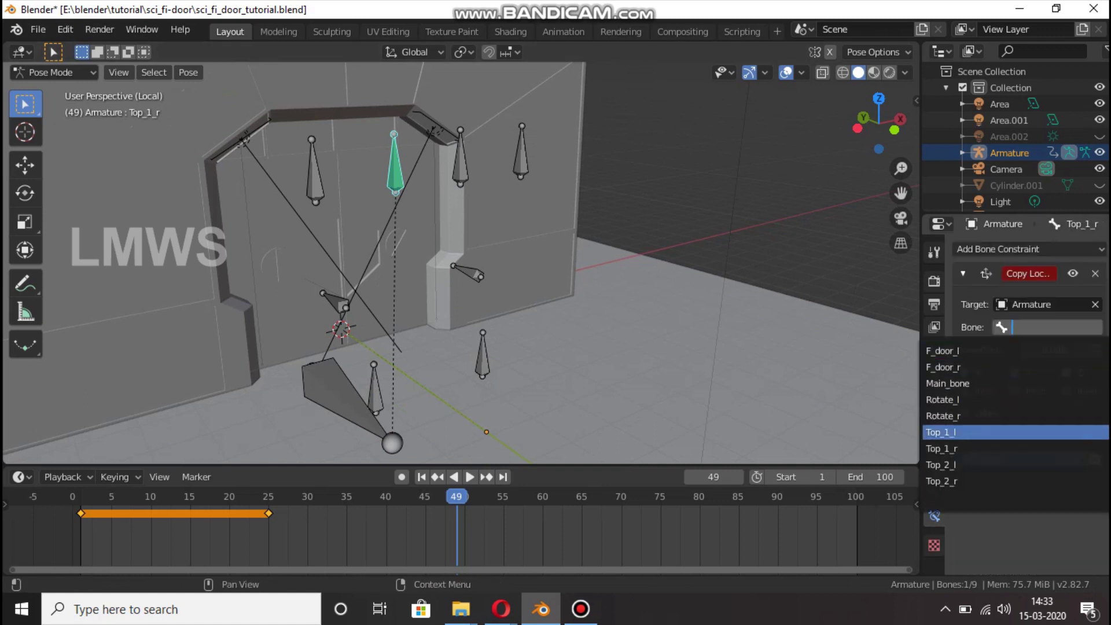
key("Escape")
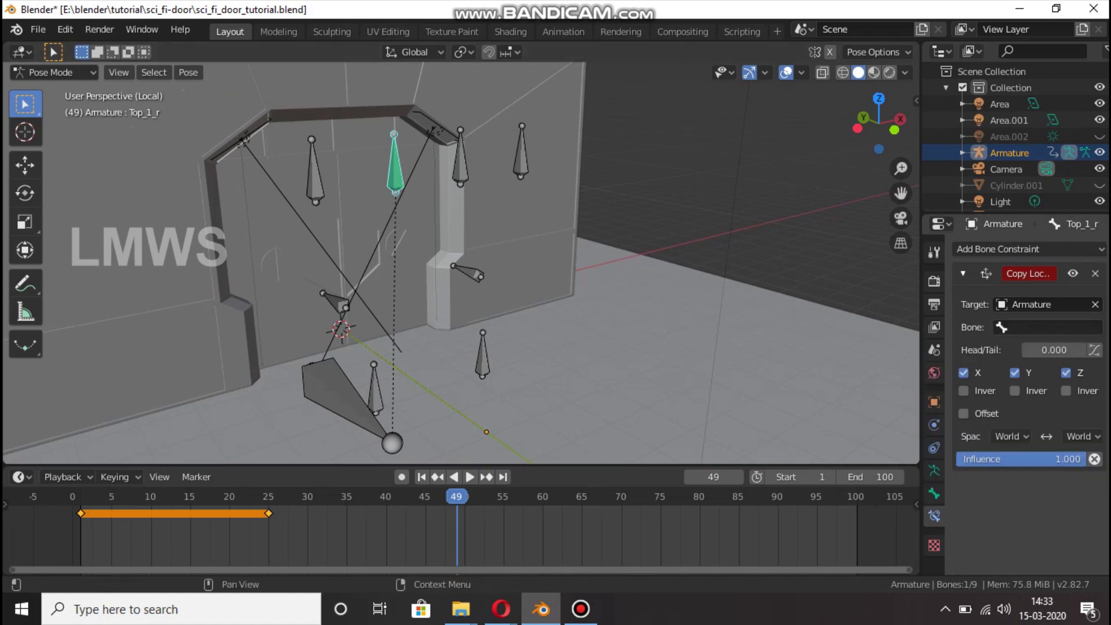
left_click(1019, 327)
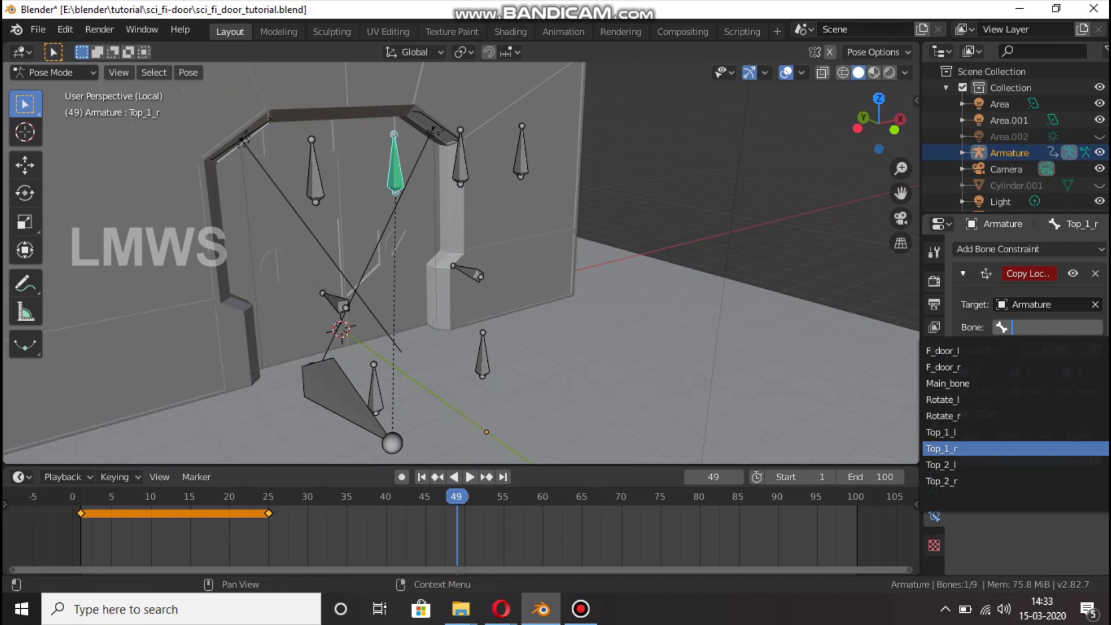
key("Escape")
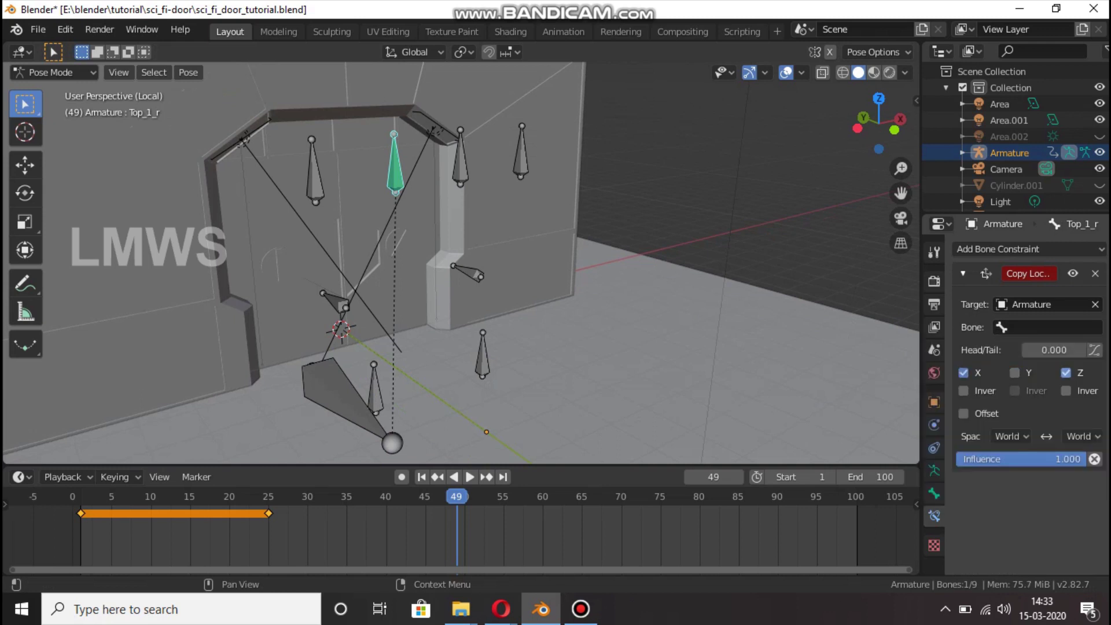
Limit Top_1_r's Copy Location constraint to the Z axis, play back the door opening, and return to frame 47
left_click(964, 372)
scroll(461, 263, "down", 3)
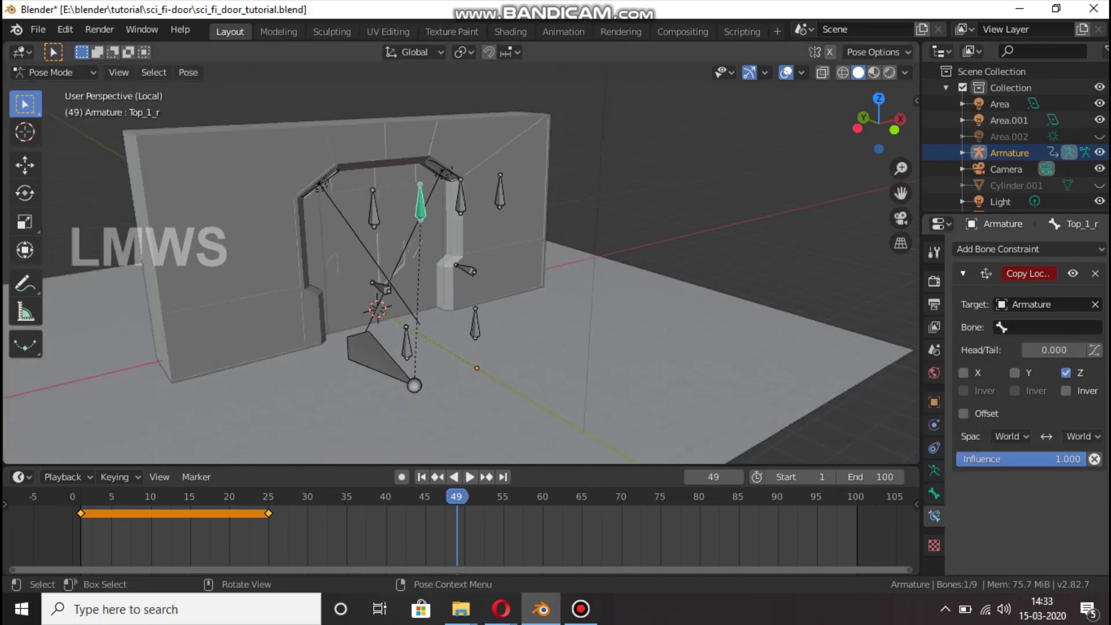
scroll(461, 263, "up", 3)
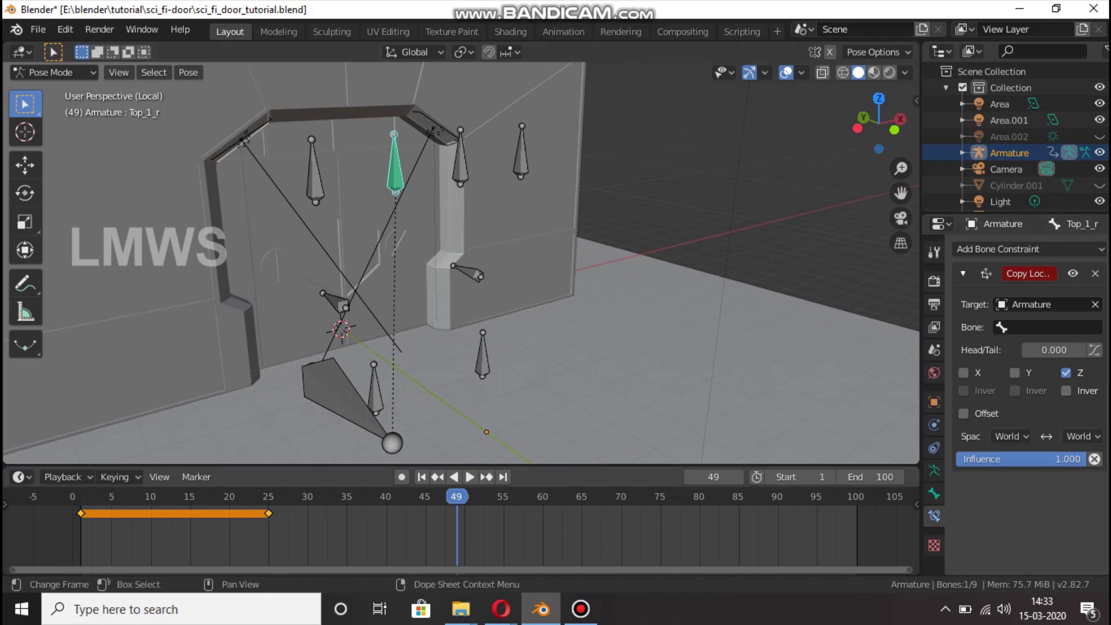
key("space")
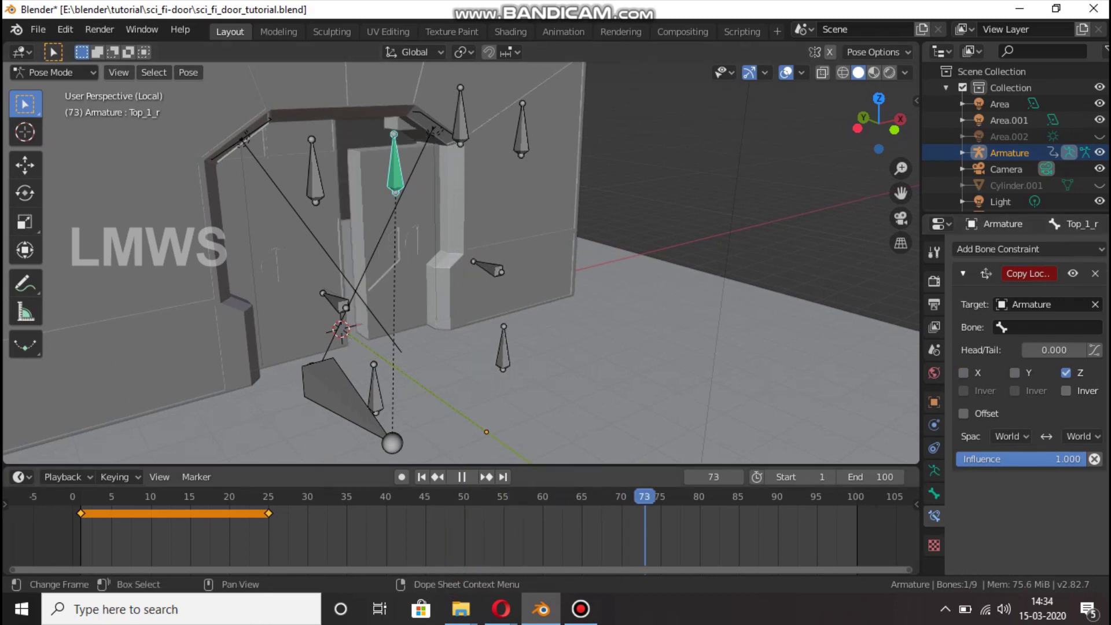
left_click_drag(645, 496, 440, 496)
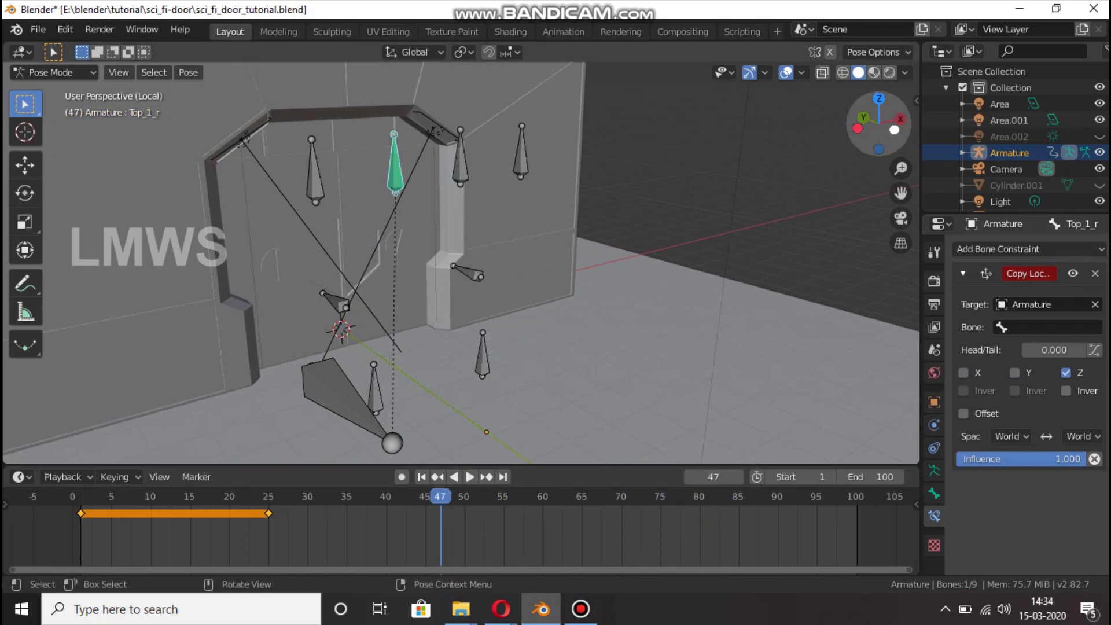
Set Top_1_l as the target bone of Top_1_r's Copy Location constraint
middle_click_drag(521, 260, 498, 268)
left_click(1046, 327)
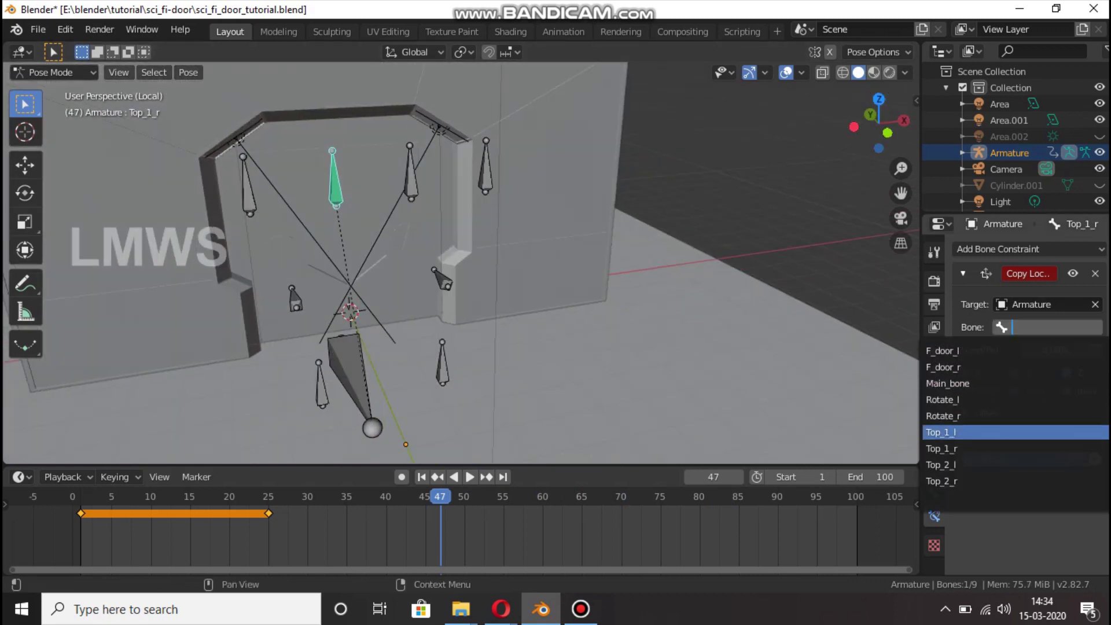
left_click(941, 432)
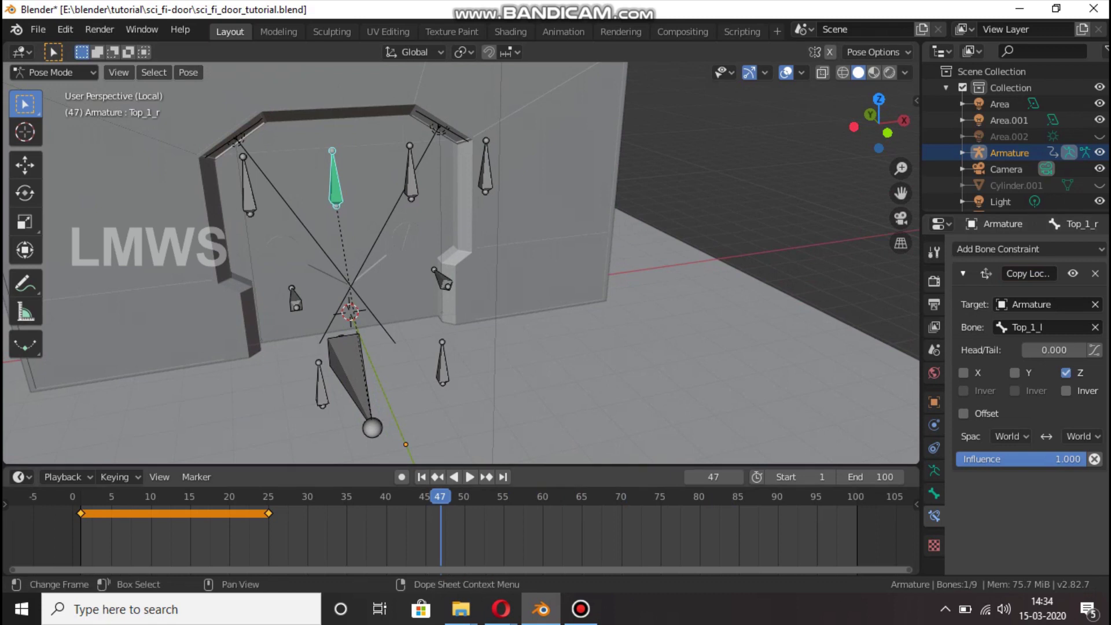
Play back the door opening from a lower viewing angle to check how Top_1_r moves with Top_1_l
key("space")
left_click_drag(627, 497, 557, 497)
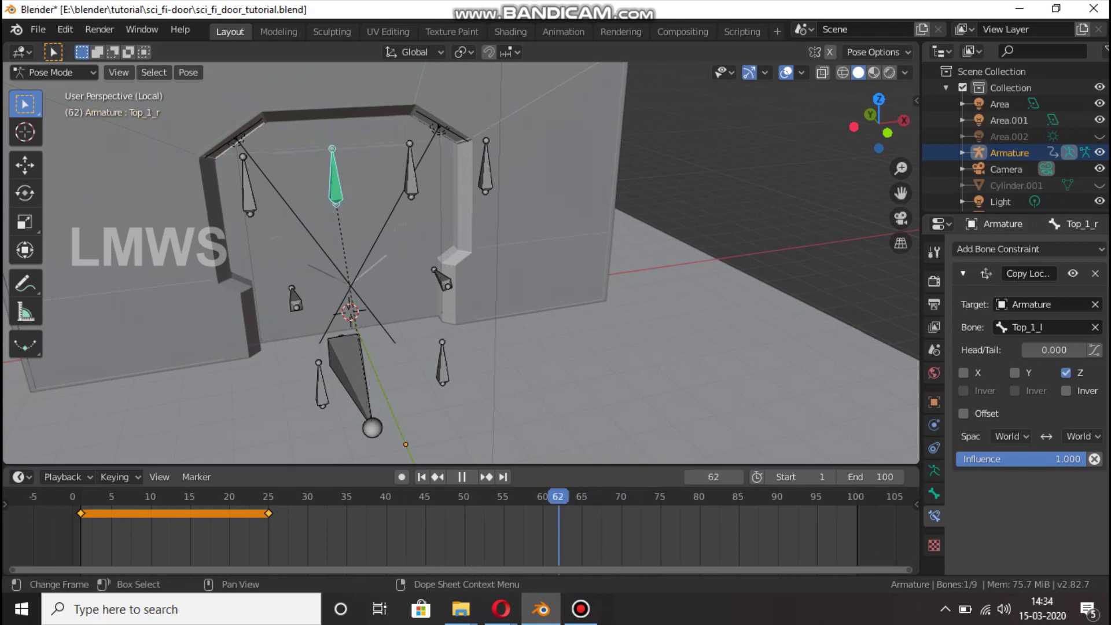
mouse_move(878, 124)
left_mouse_down()
mouse_move(855, 103)
mouse_move(875, 105)
left_mouse_up()
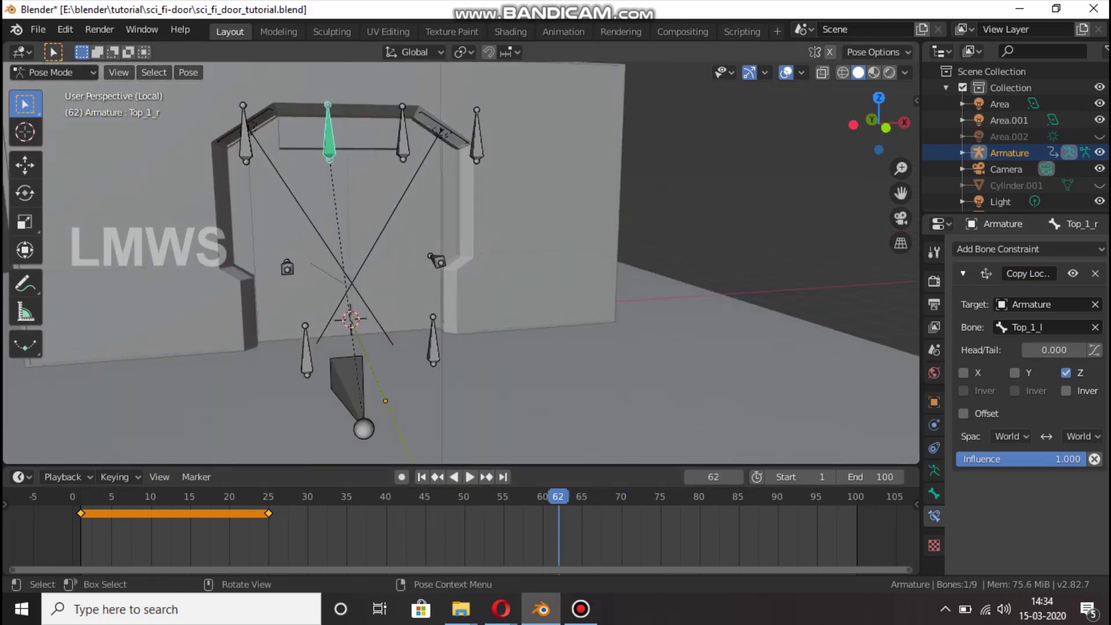
key("space")
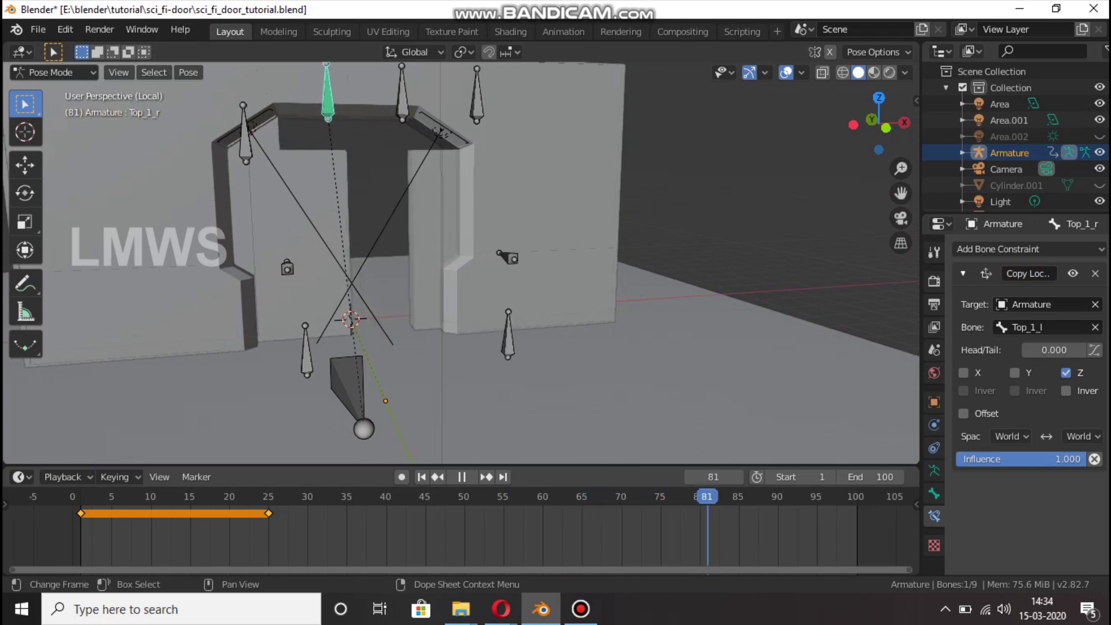
key("Escape")
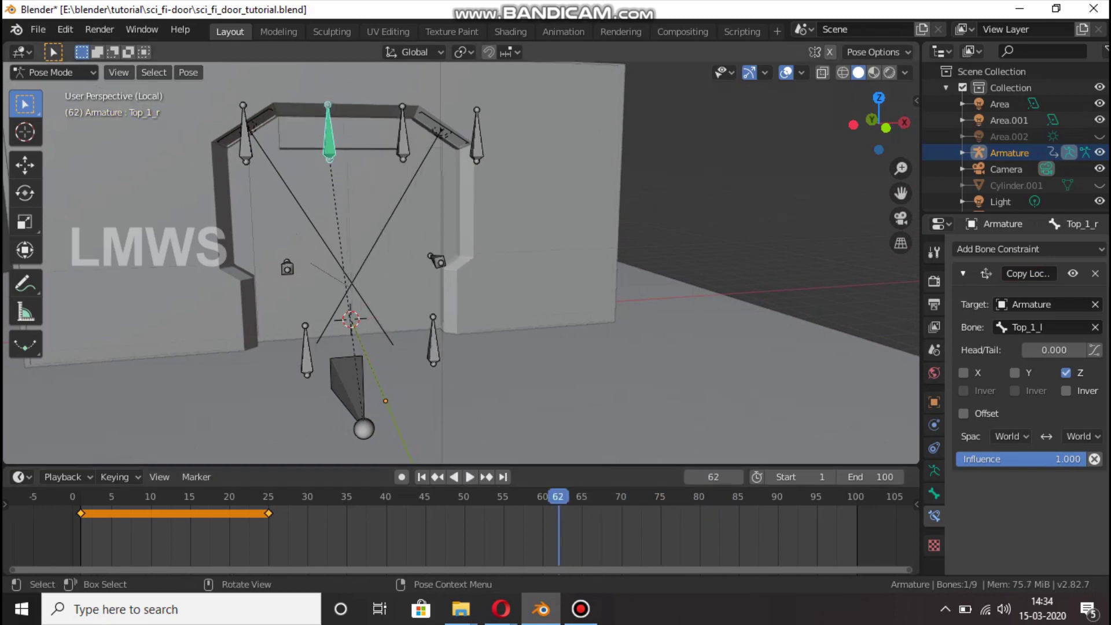
key("space")
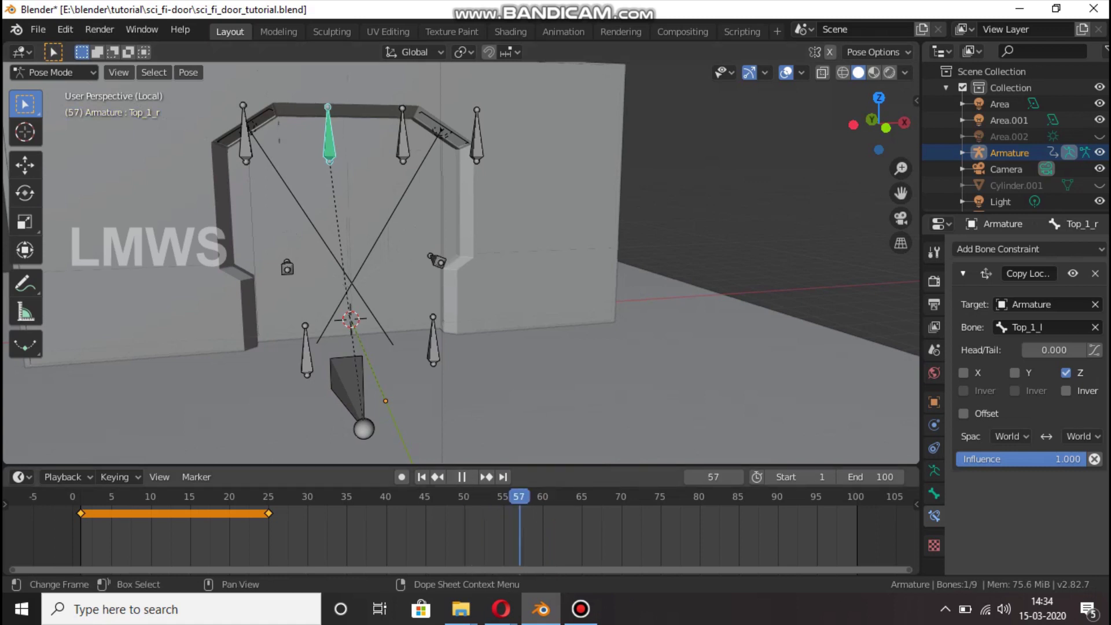
key("Escape")
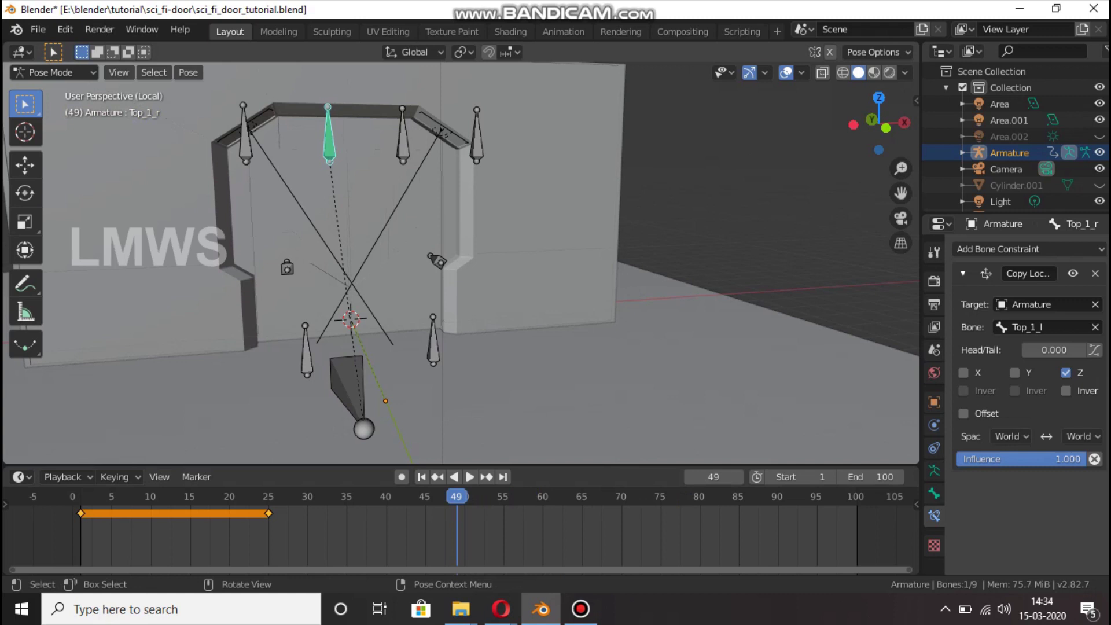
Add a Copy Location bone constraint to Top_2_r, targeting the Armature and limited to the Z axis
left_click(244, 132)
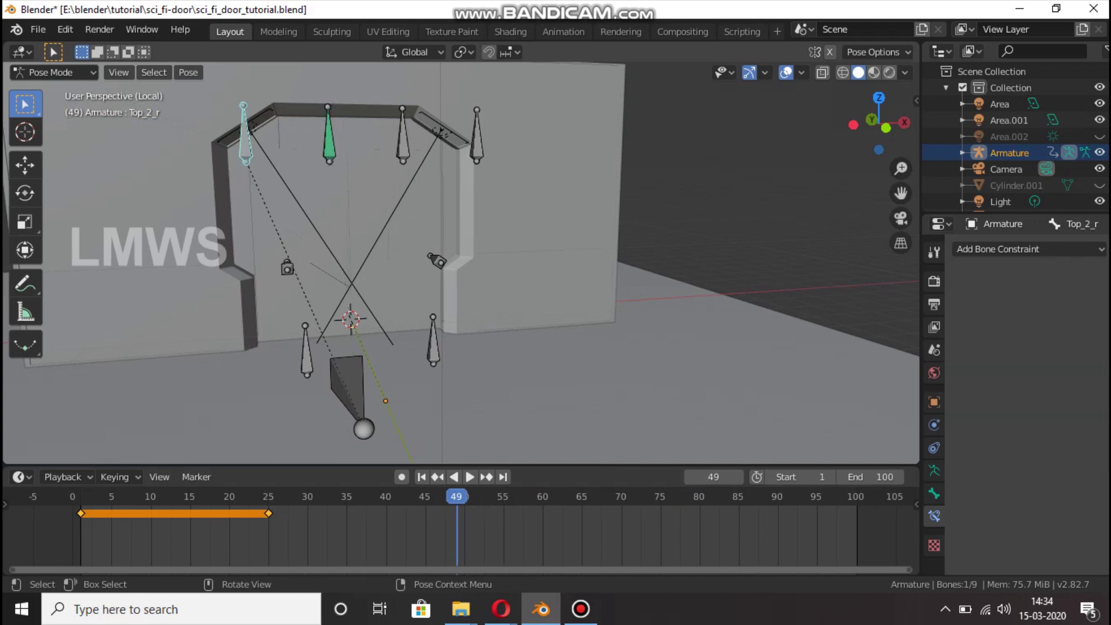
left_click(998, 249)
left_click(818, 286)
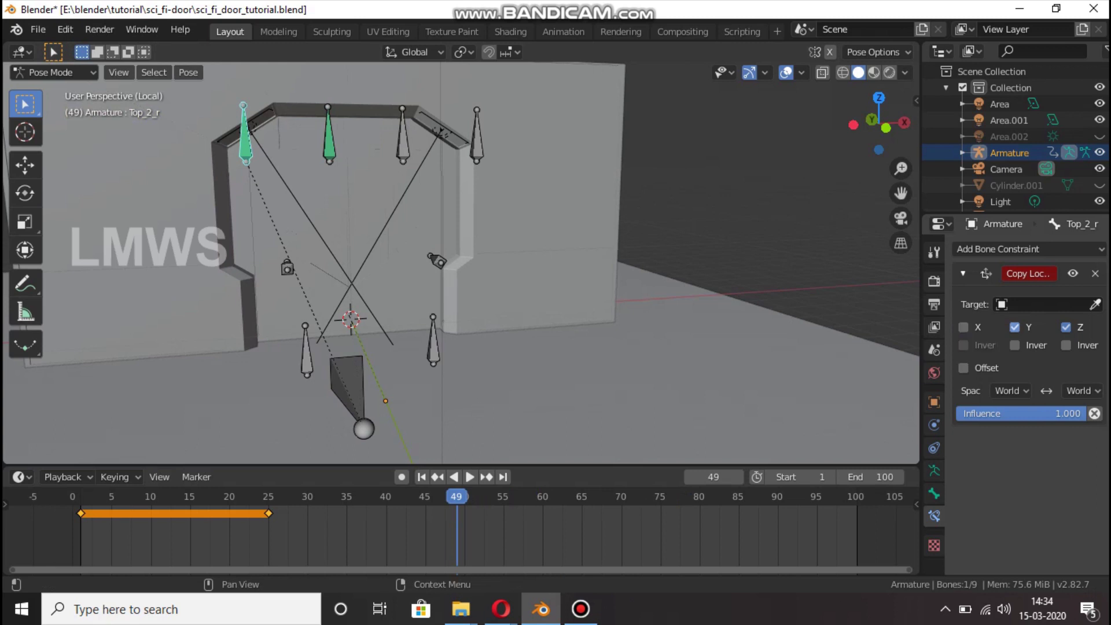
left_click(1042, 304)
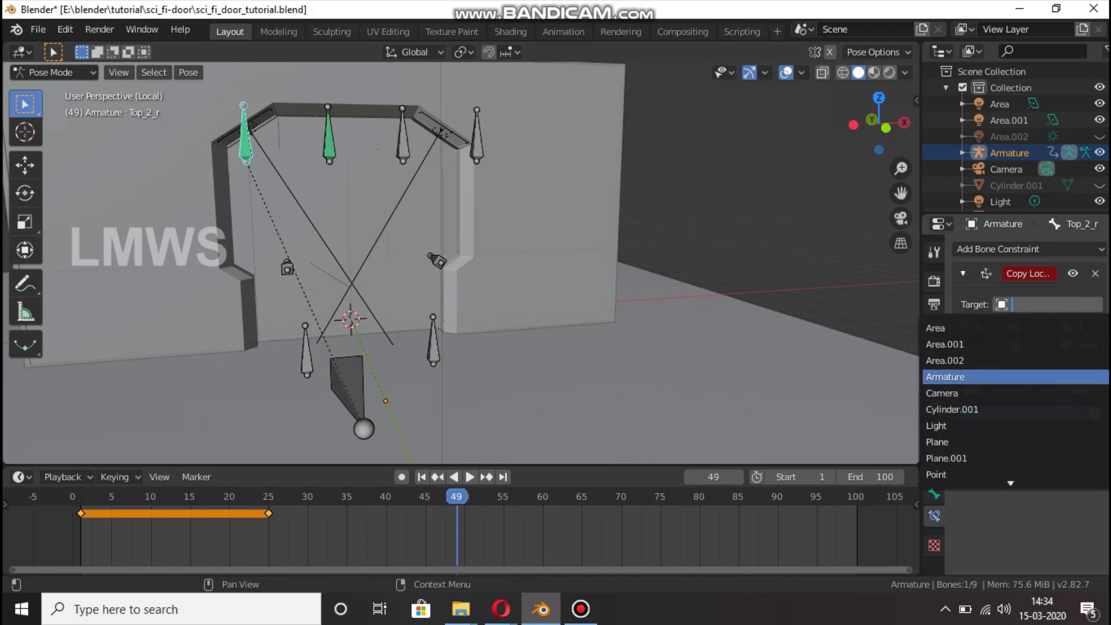
left_click(960, 376)
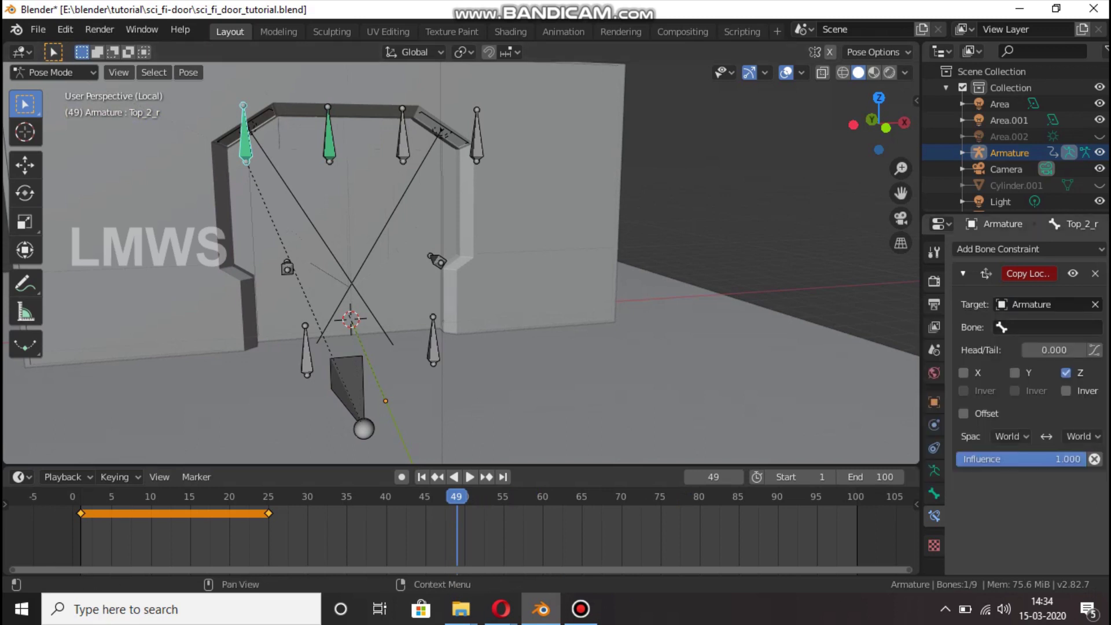
Try to set Top_2_r itself as the constraint's target bone and play back the animation
left_click(1048, 327)
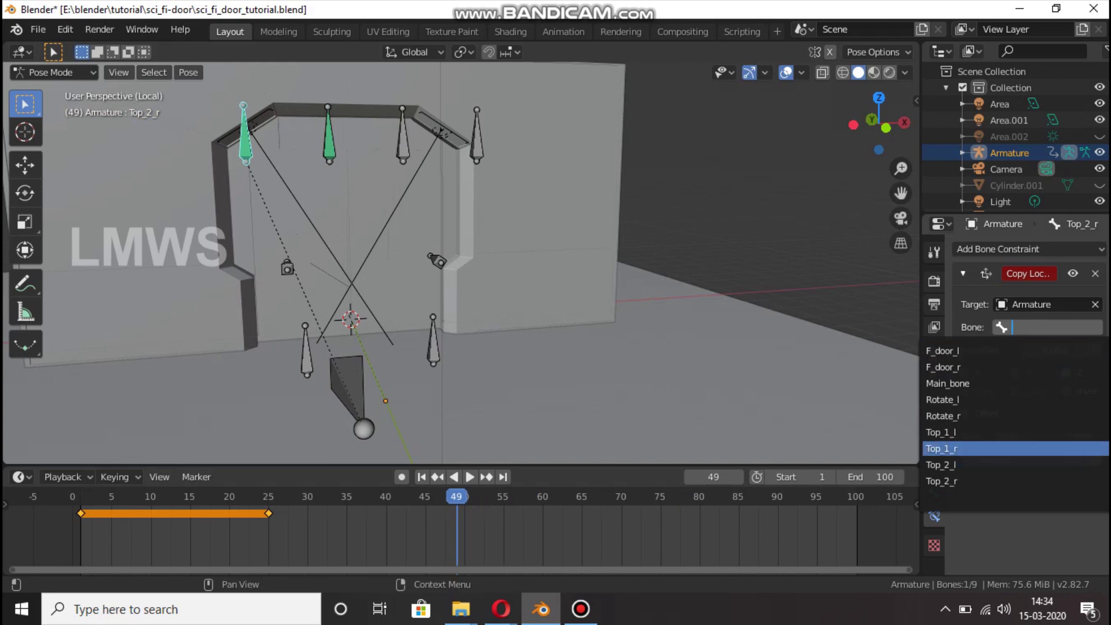
left_click(942, 480)
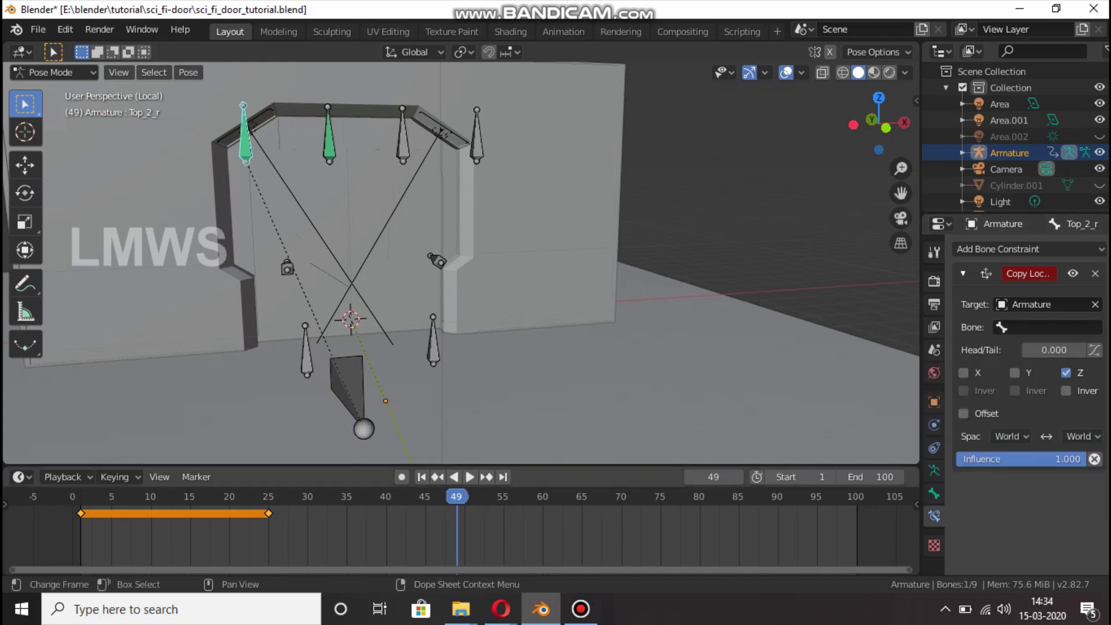
key("space")
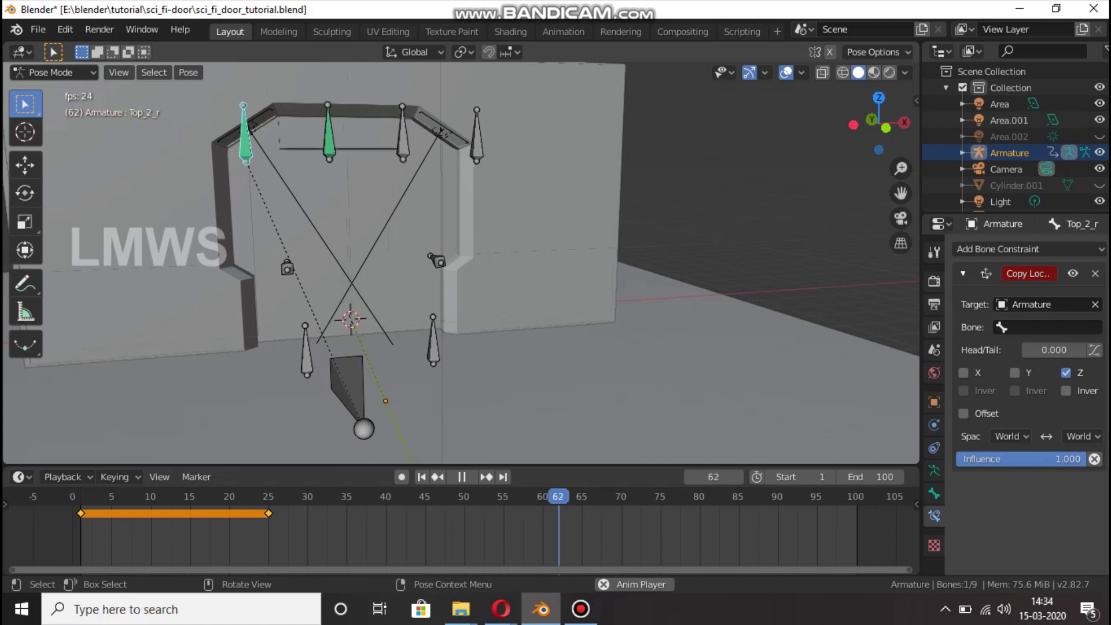
key("Escape")
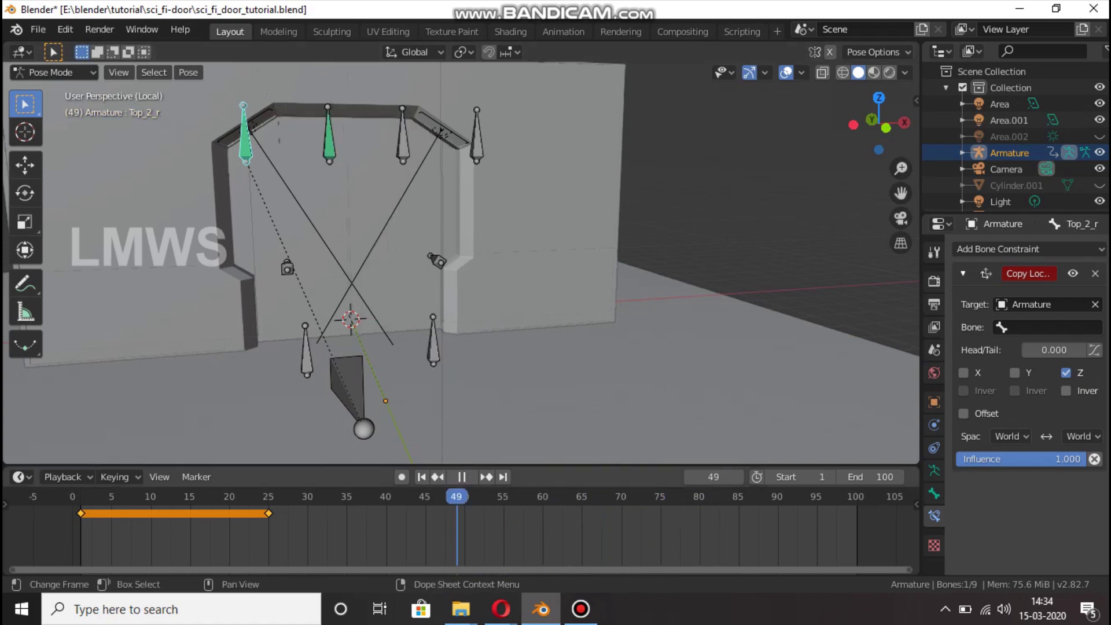
Set Top_2_l as the target bone of Top_2_r's Copy Location constraint and play back the door opening
left_click(1047, 327)
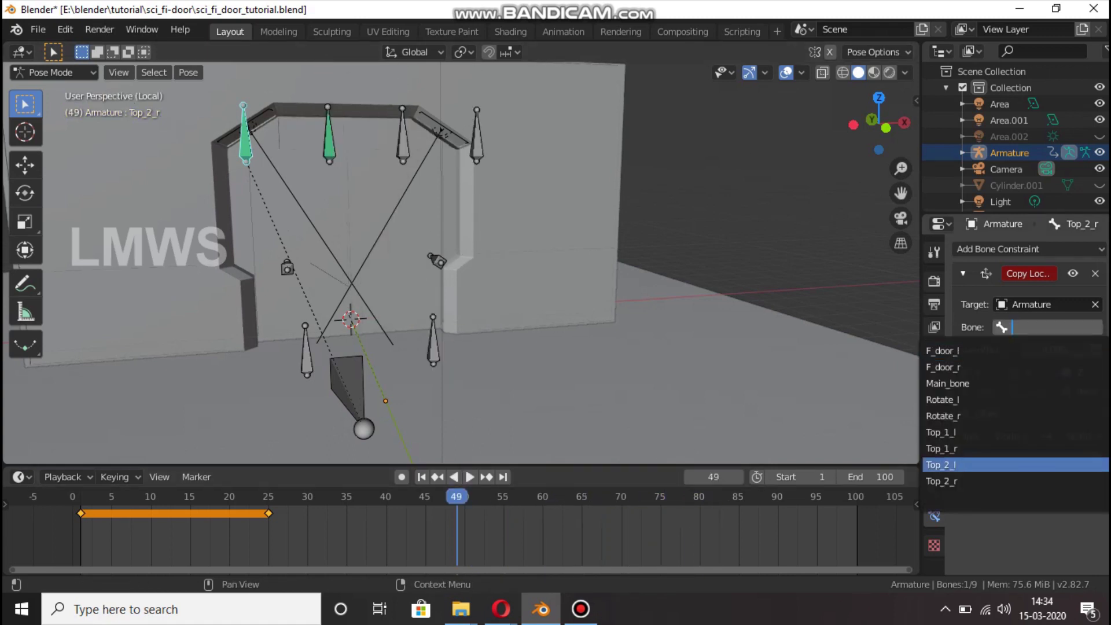
key("Return")
key("space")
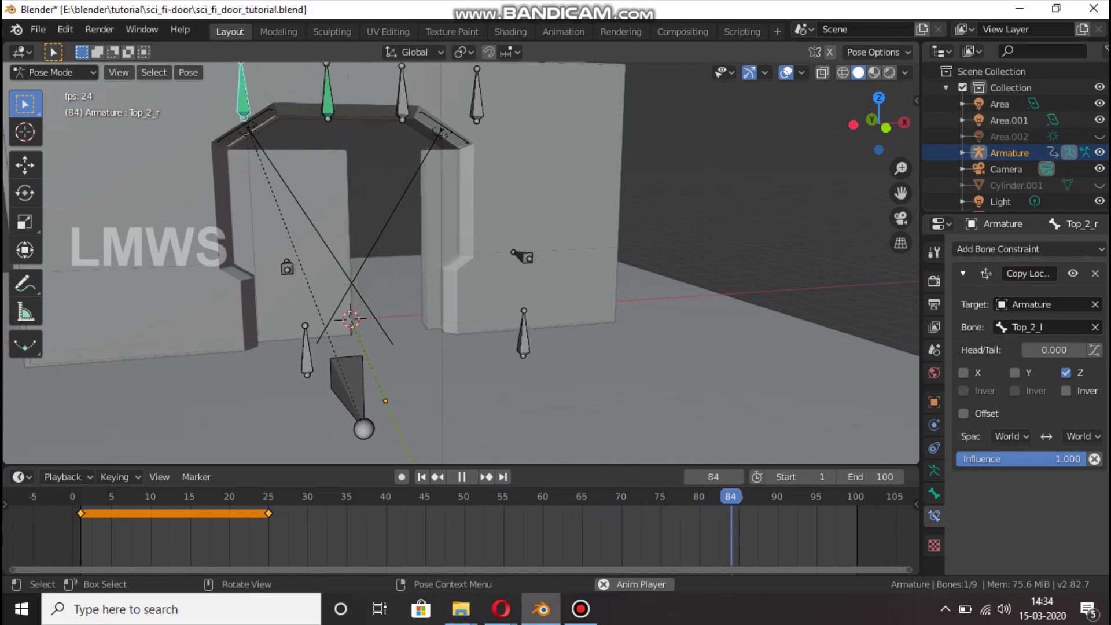
key("space")
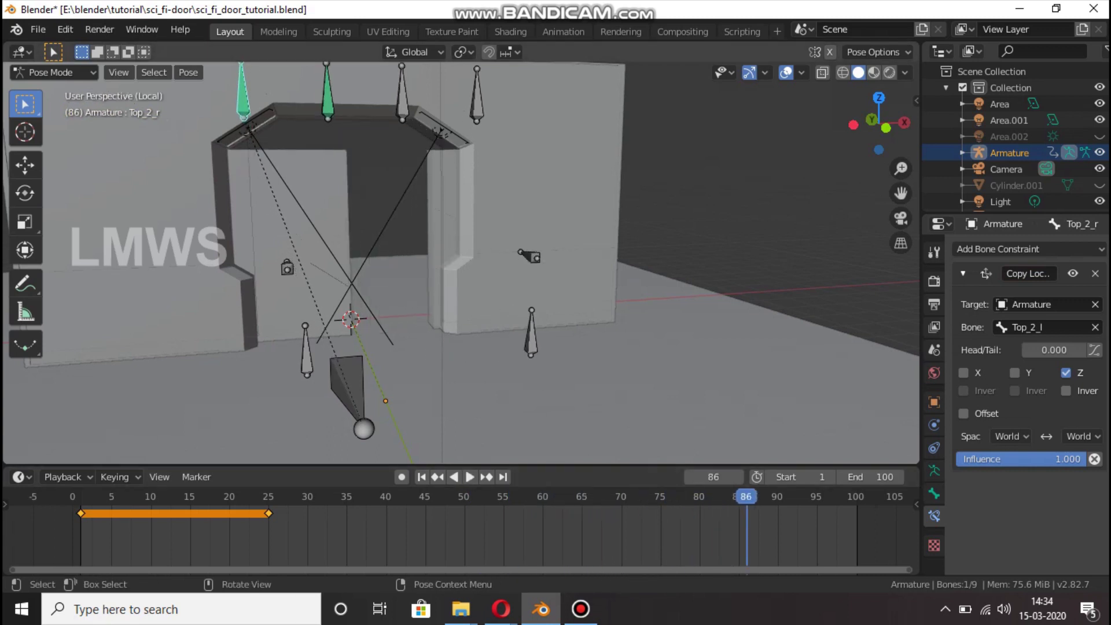
Replay the door opening from about frame 50, then move the playhead back to frame 37
left_click(463, 497)
key("space")
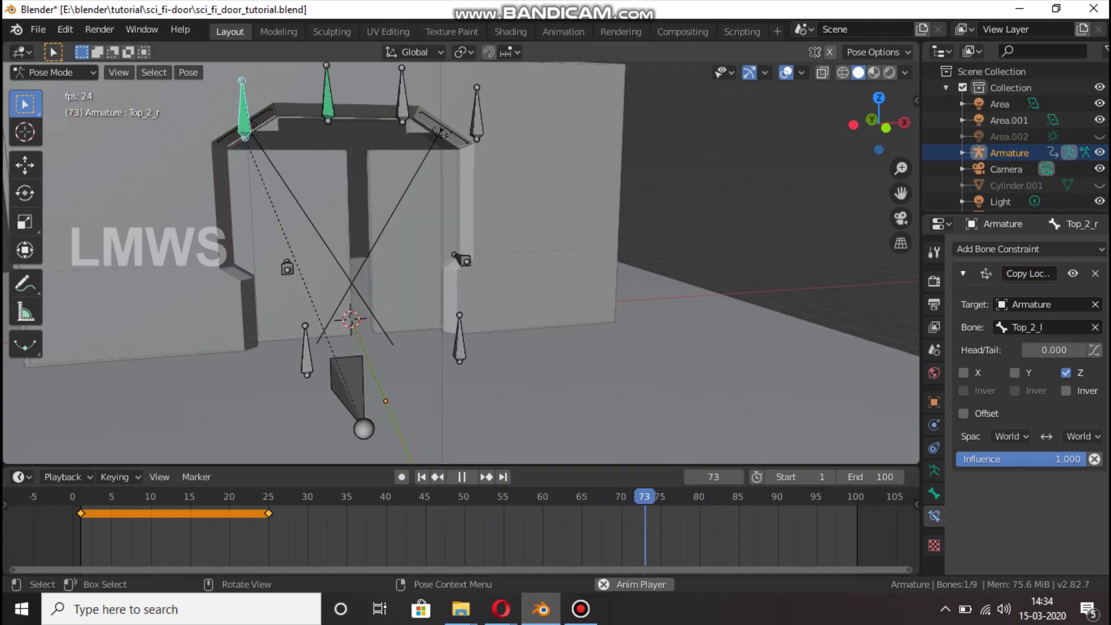
key("space")
left_click_drag(401, 496, 363, 497)
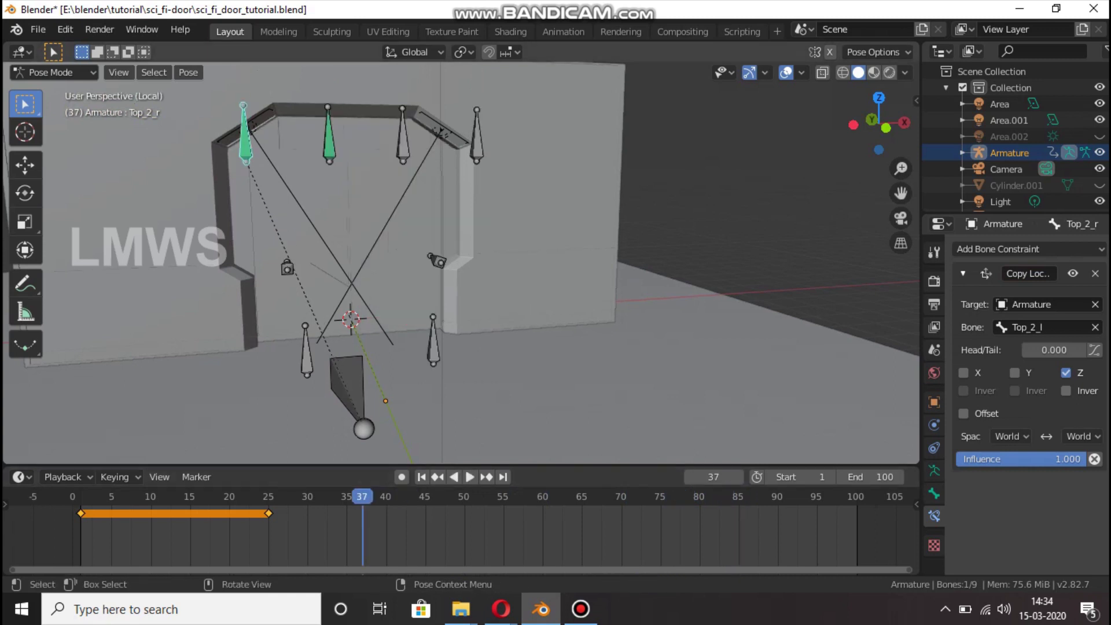
Add a Copy Rotation bone constraint to Rotate_r, limited to the Y axis and inverted
left_click(435, 259)
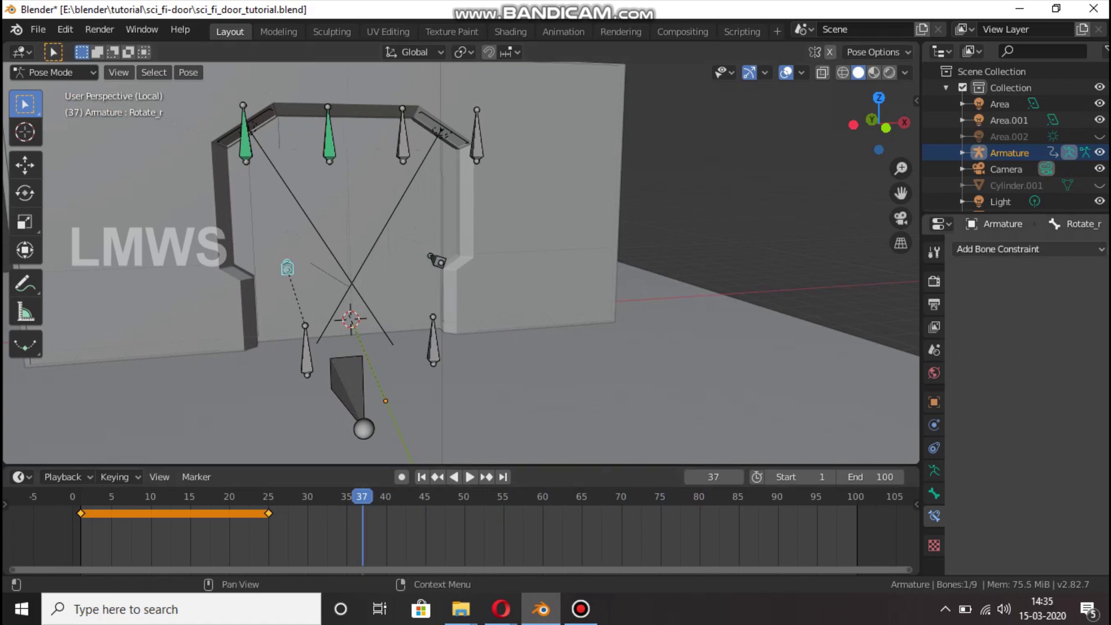
left_click(998, 249)
left_click(817, 304)
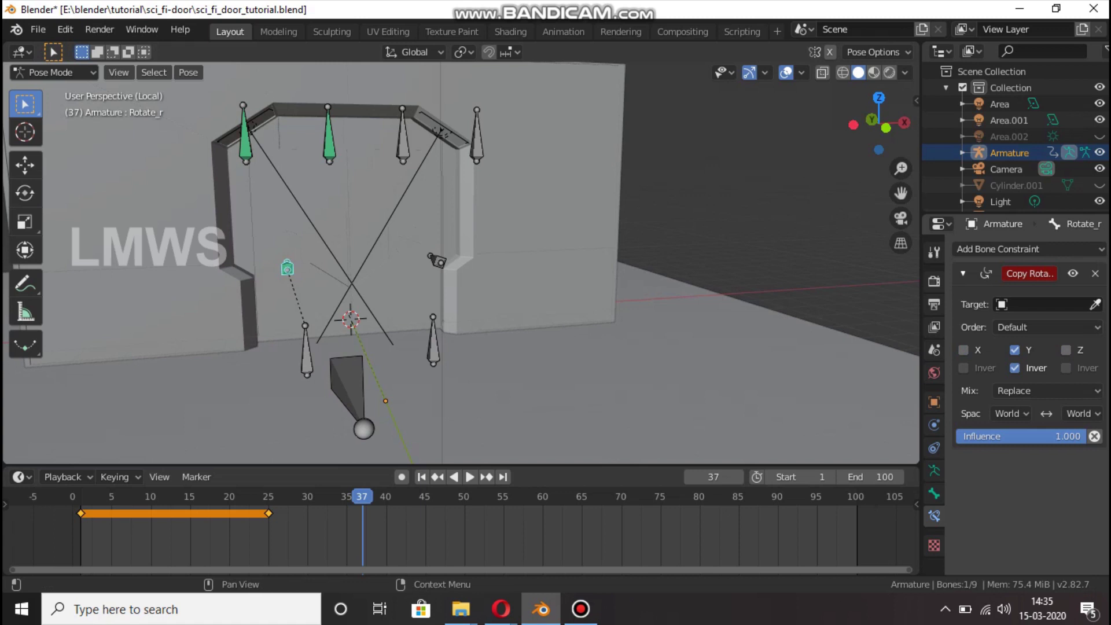
key("space")
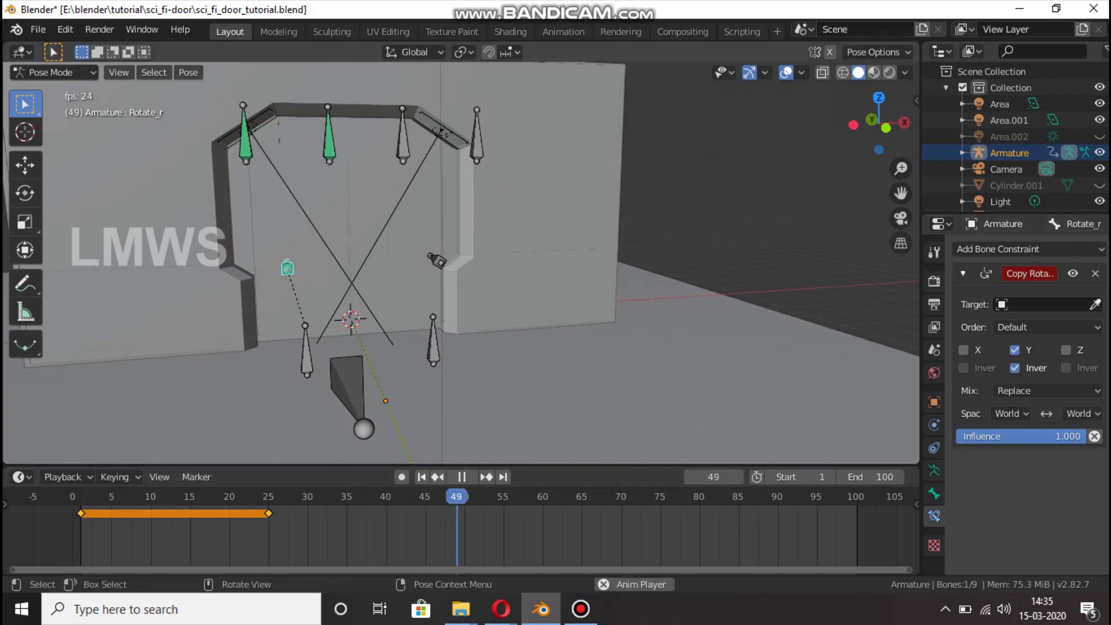
key("space")
Target Rotate_r's Copy Rotation constraint at the Armature's Rotate_l bone
left_click(1042, 304)
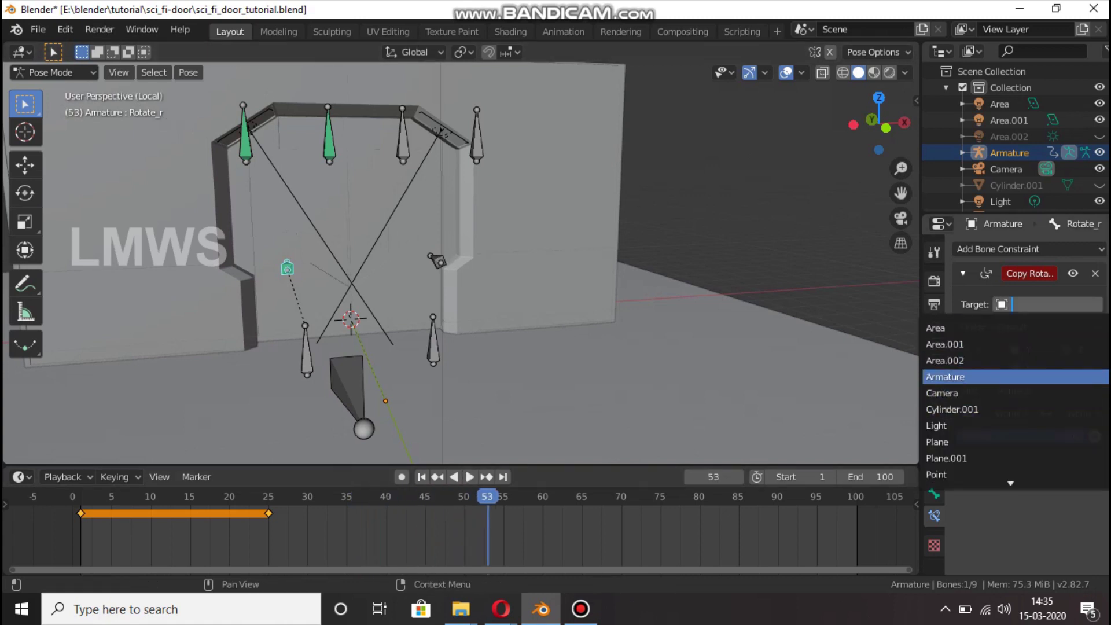
left_click(966, 376)
left_click(1046, 326)
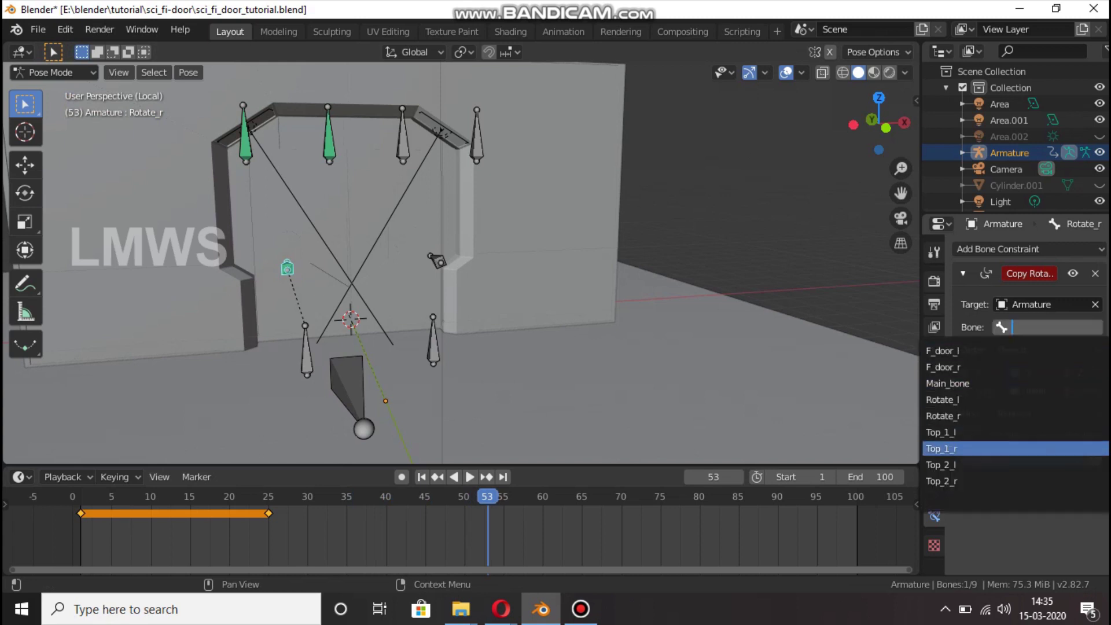
key("Escape")
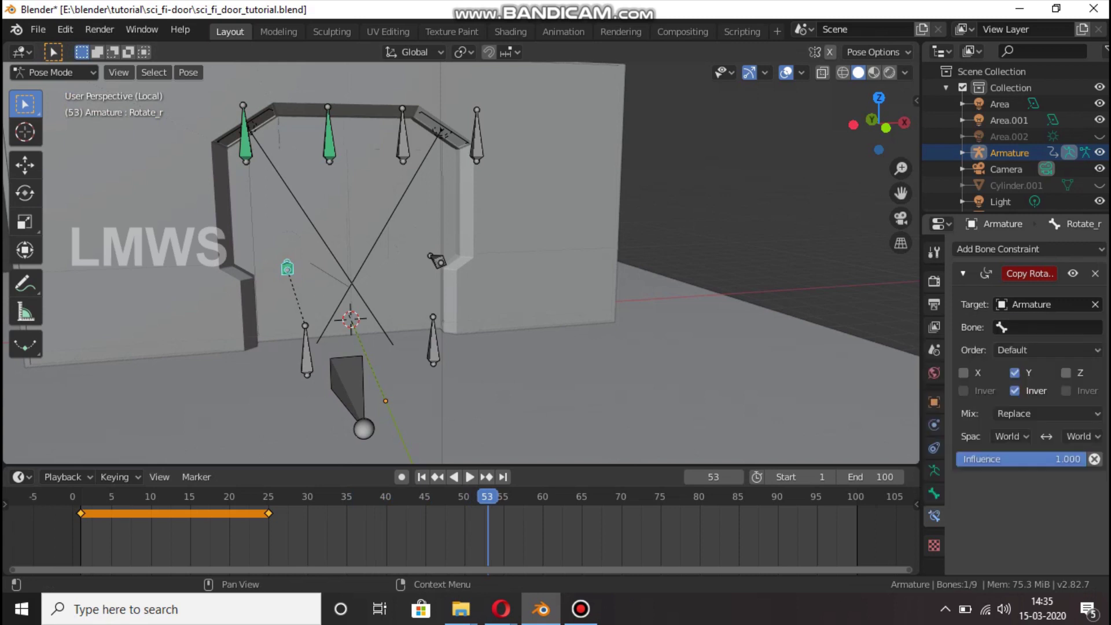
left_click(1046, 327)
left_click(1015, 400)
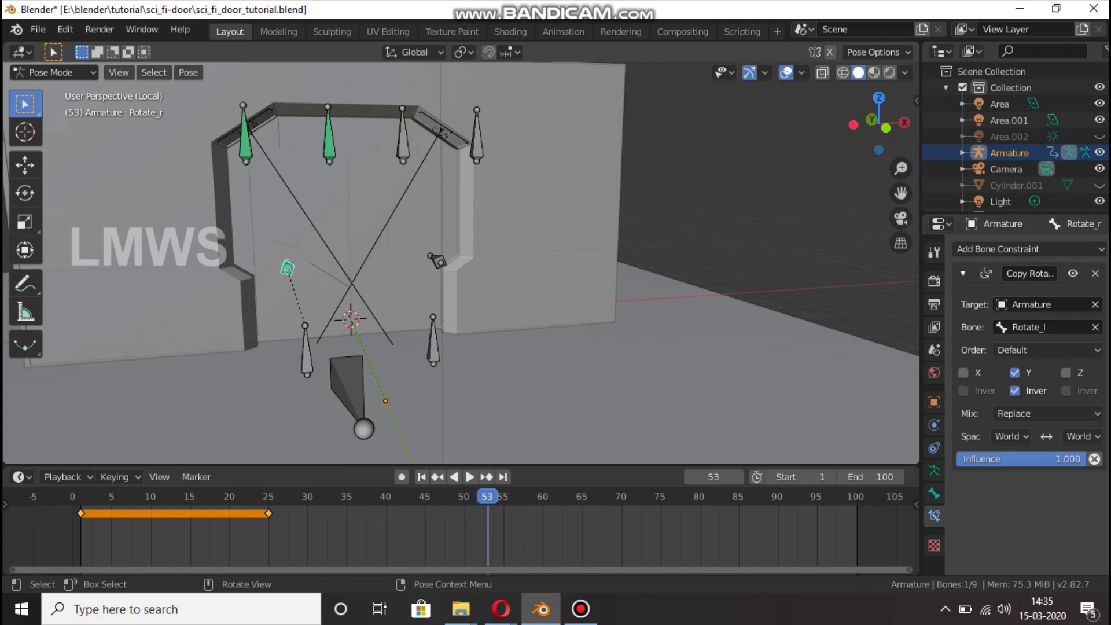
Play back the door opening, restarting from about frame 31, and check Rotate_r's inverted rotation up close
key("space")
key("space")
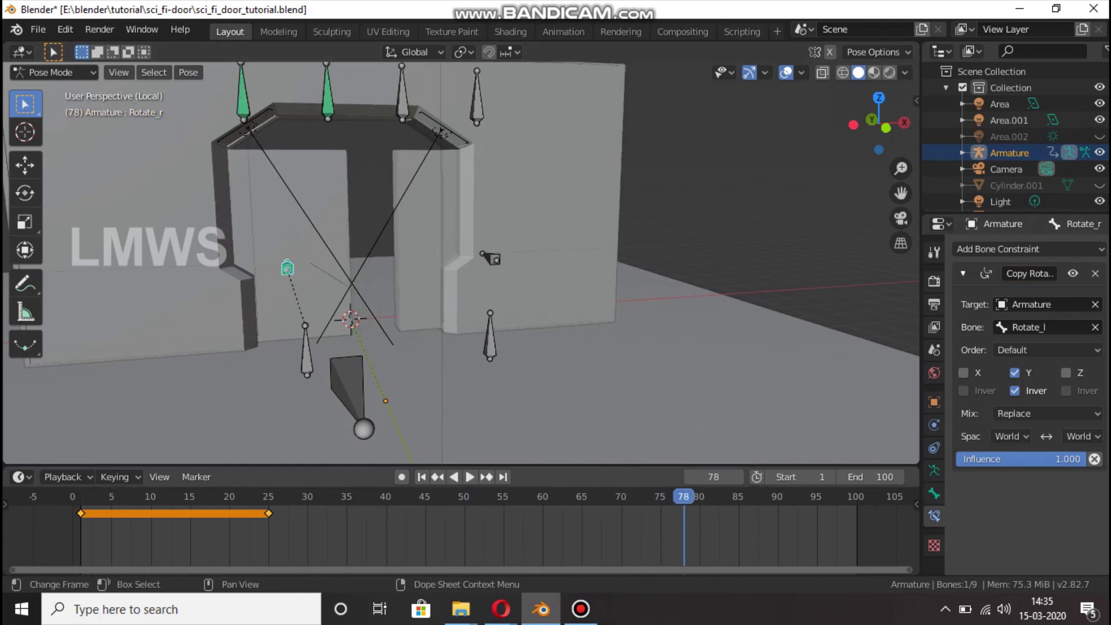
left_click(315, 495)
scroll(462, 262, "up", 1)
key("space")
scroll(463, 261, "up", 2)
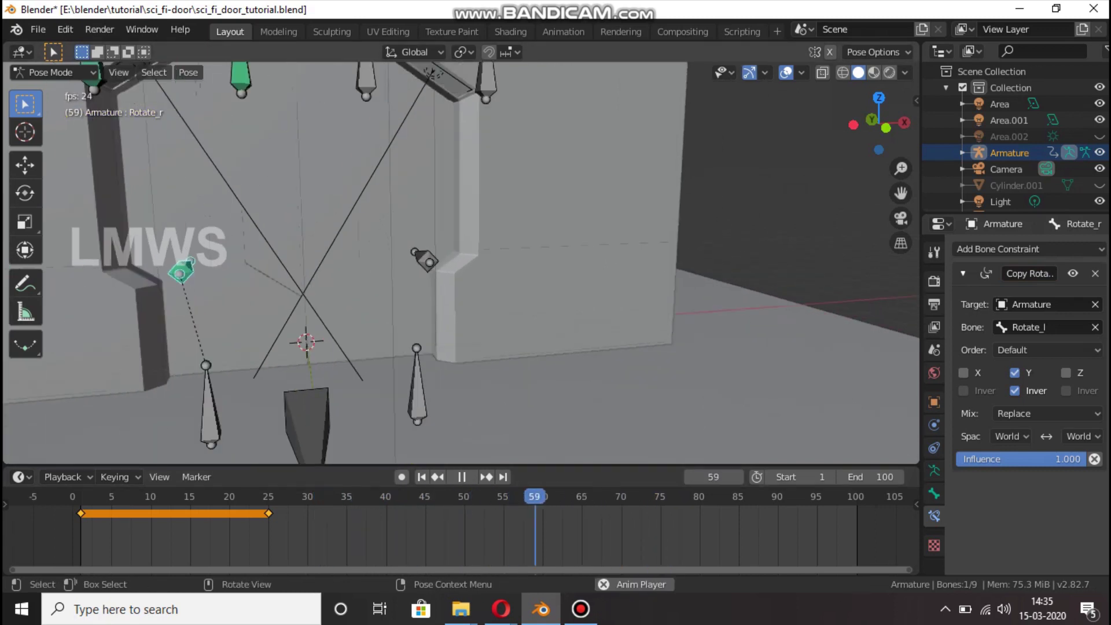
key("space")
Switch the viewport to Material Preview shading, go to frame 40 and inspect the lighting of the door
left_click(873, 72)
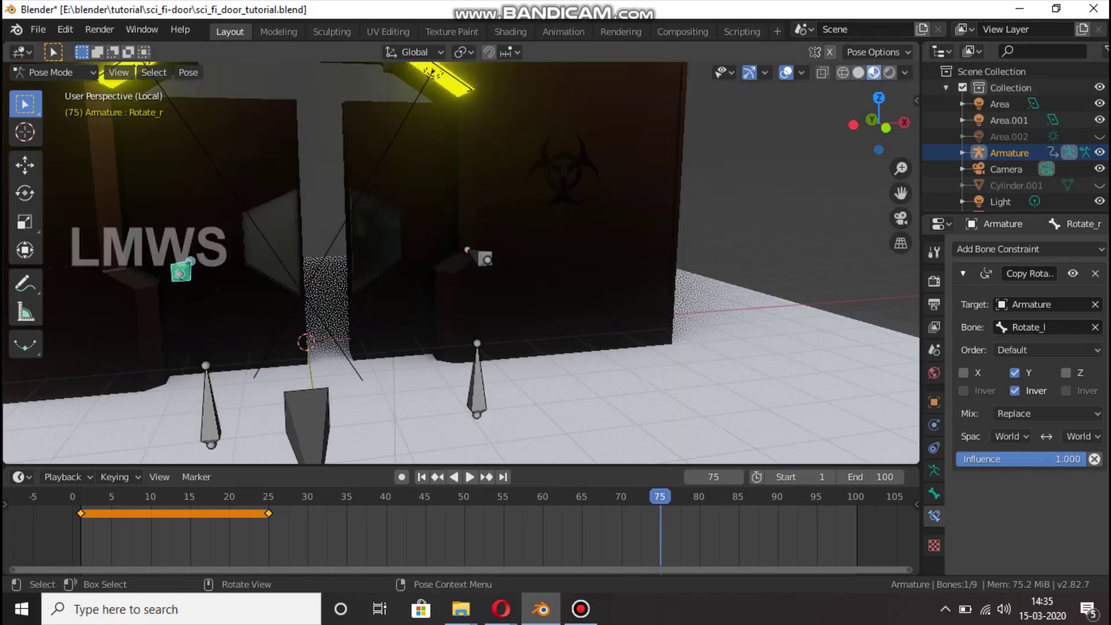
left_click(386, 496)
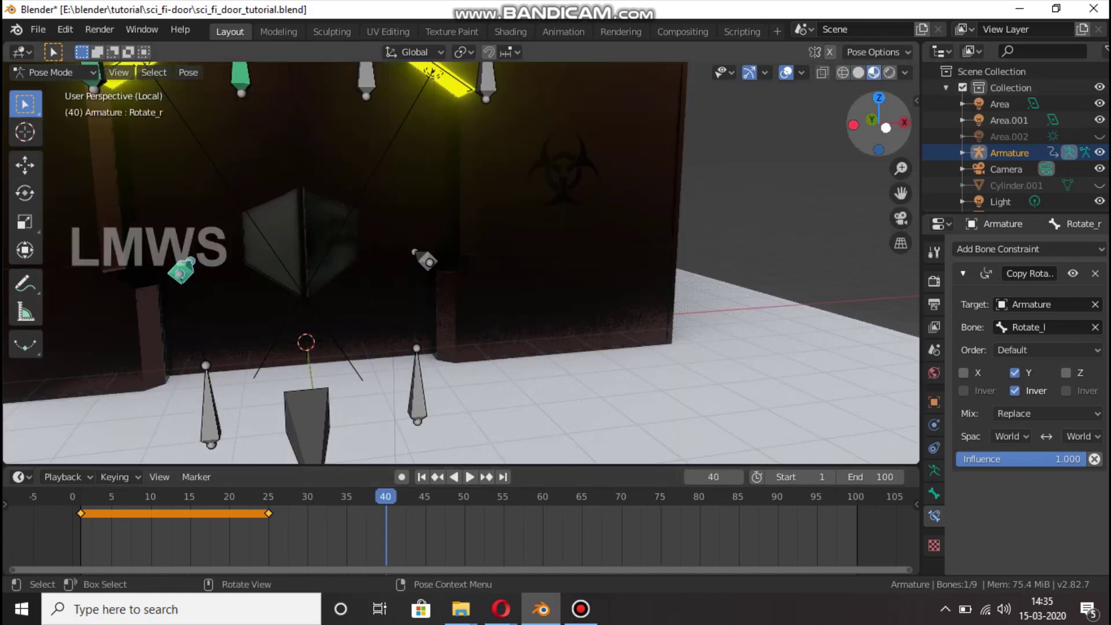
left_click_drag(881, 124, 903, 132)
scroll(460, 263, "down", 3)
scroll(461, 263, "down", 2)
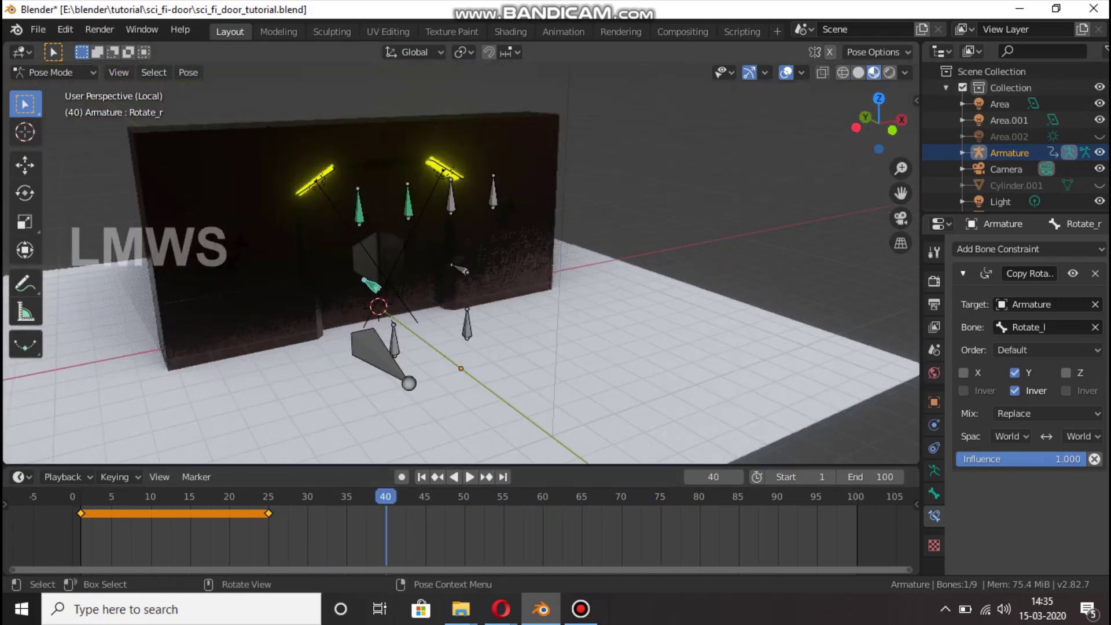
scroll(523, 93, "down", 3)
scroll(522, 94, "up", 2)
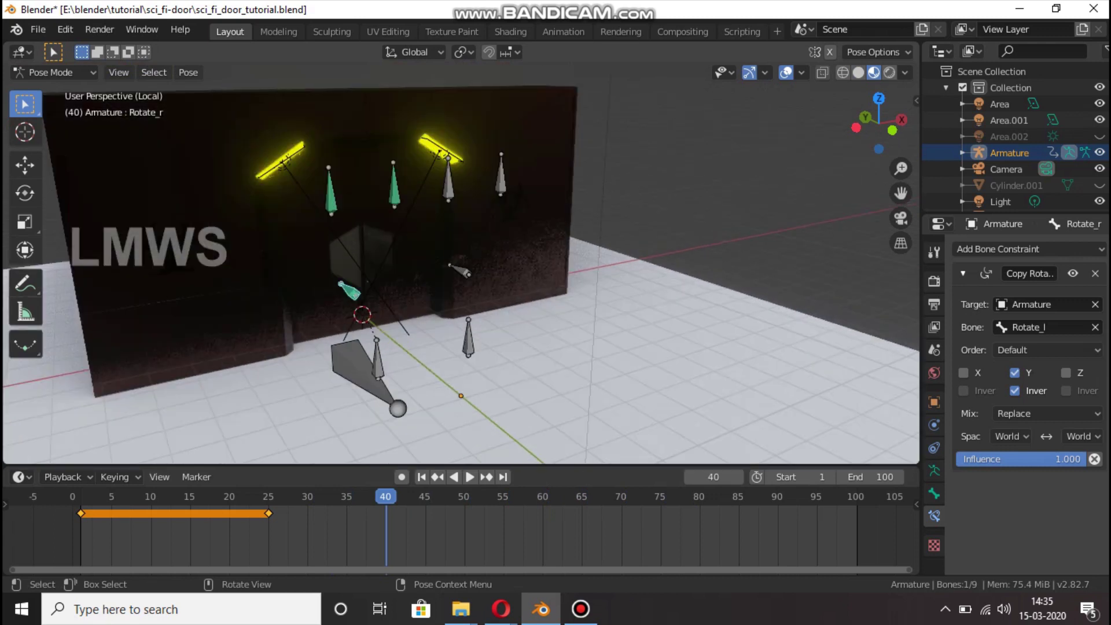
scroll(522, 93, "down", 2)
Leave Pose Mode for Object Mode, select the Point light above the door and set its power to 5 W
left_click(51, 72)
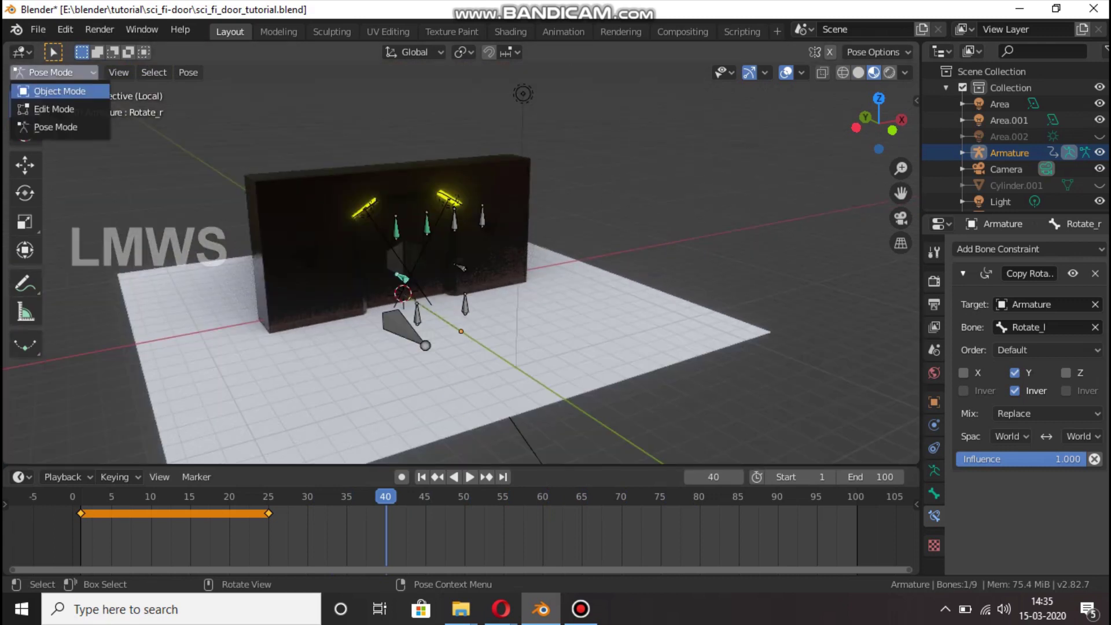
left_click(58, 91)
left_click(523, 93)
left_click(933, 471)
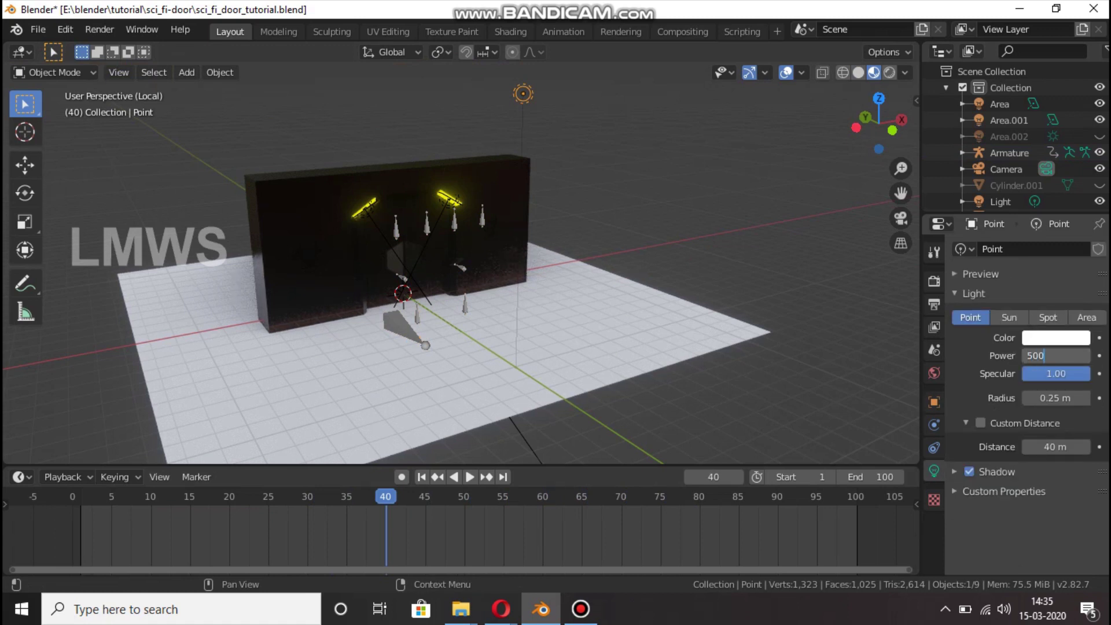
type("500")
key("Return")
left_click(1056, 337)
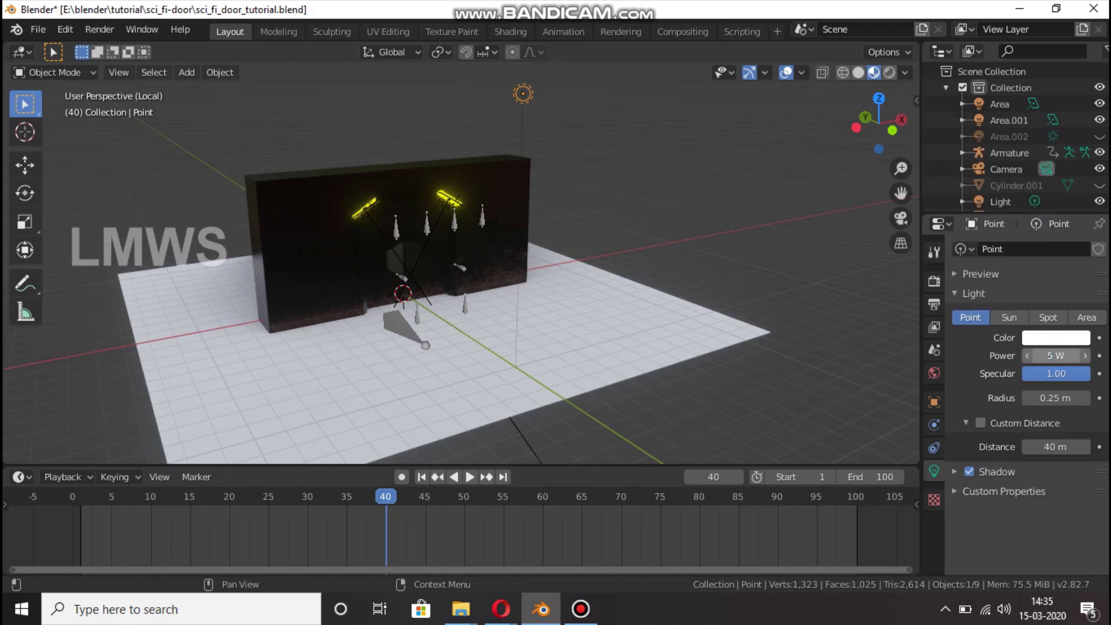
Change the Point light's type to Sun and rotate it about the global X axis so it shines toward the door
left_click(1009, 317)
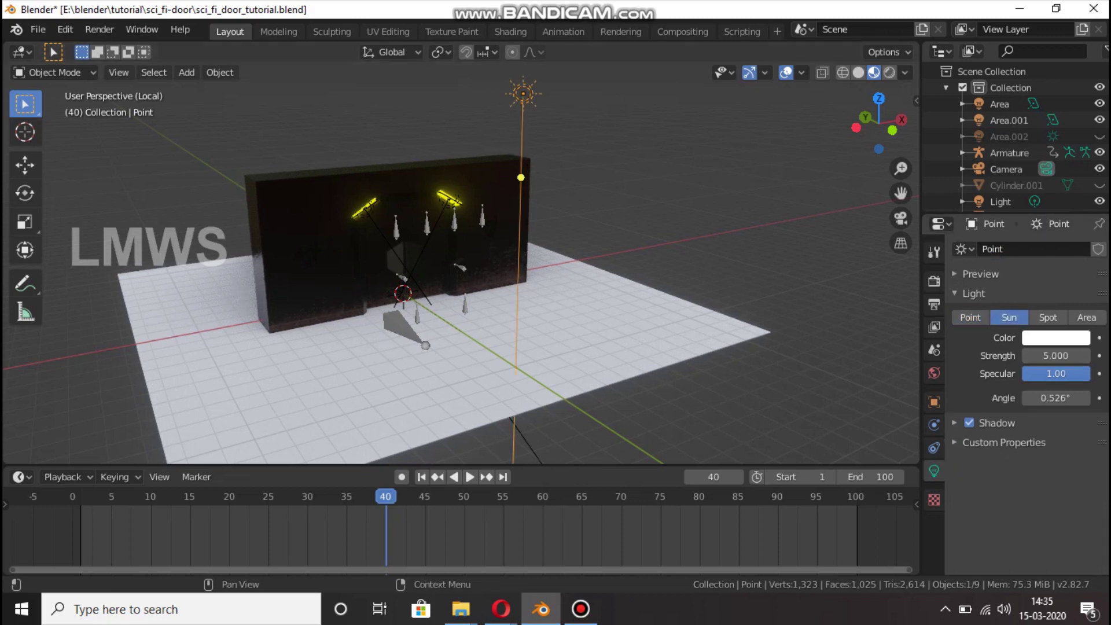
scroll(460, 278, "down", 1)
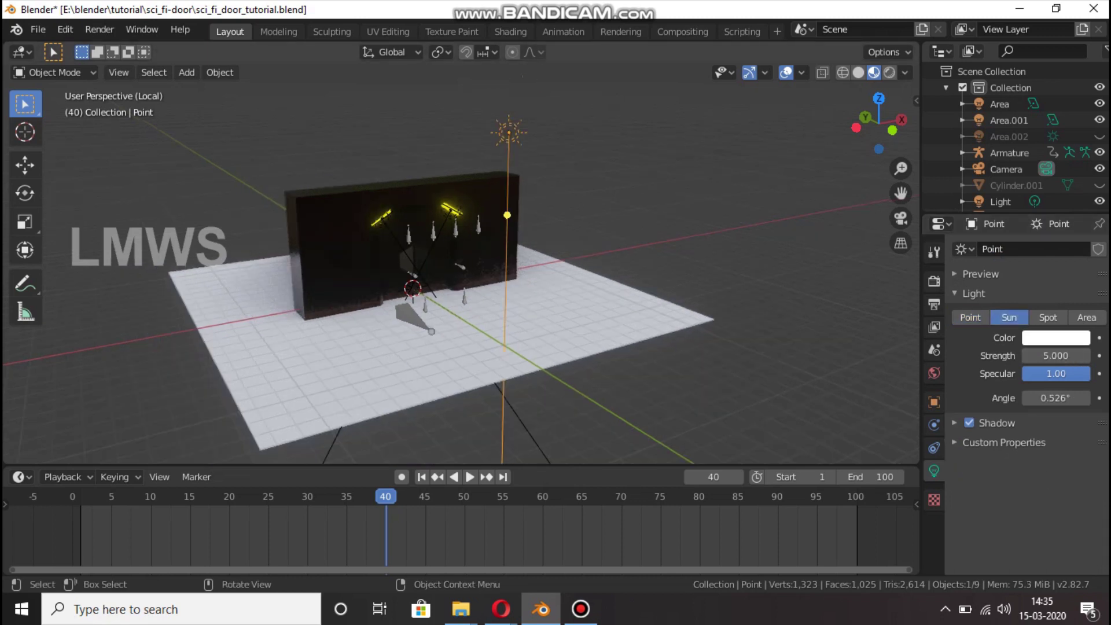
key("r")
key("x")
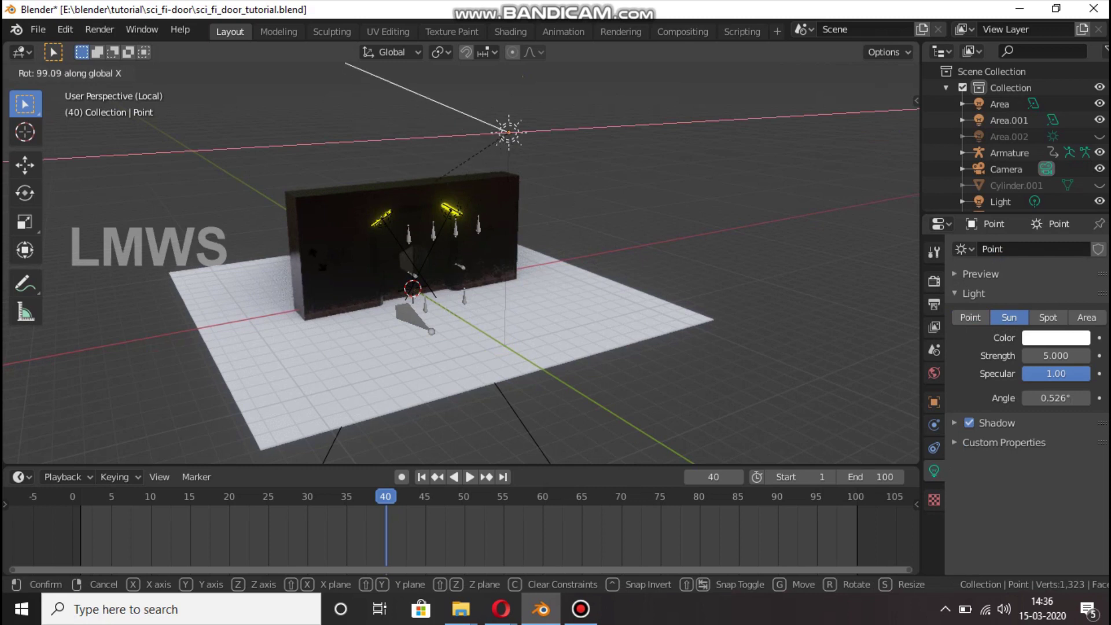
left_click(503, 342)
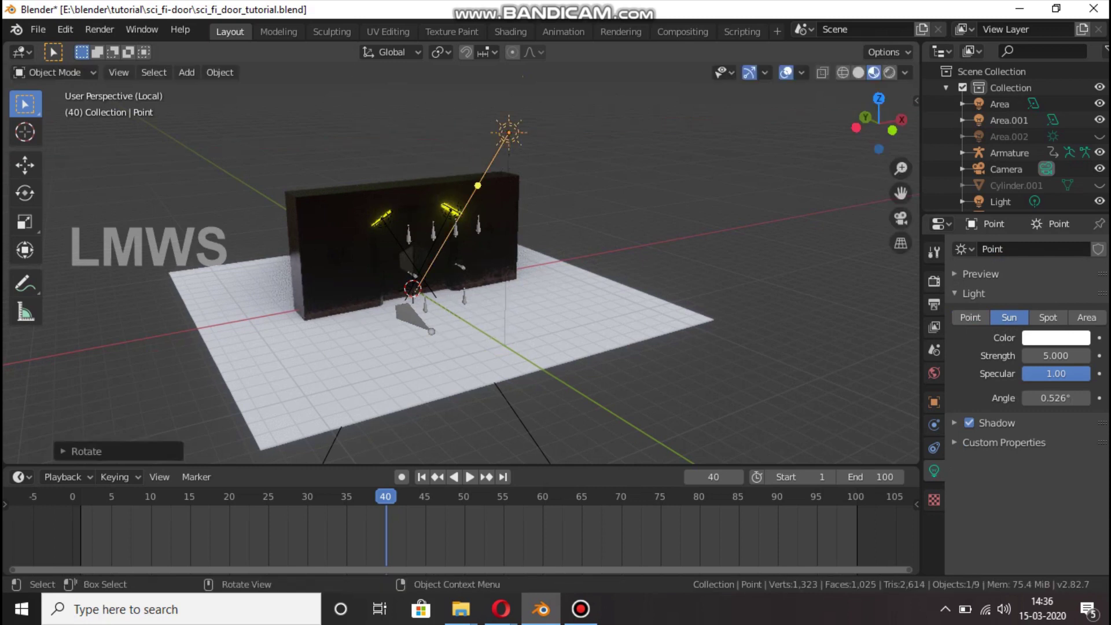
Turn off the Sun light's shadow and rotate the light about the global Y and X axes to light the door front
left_click(968, 423)
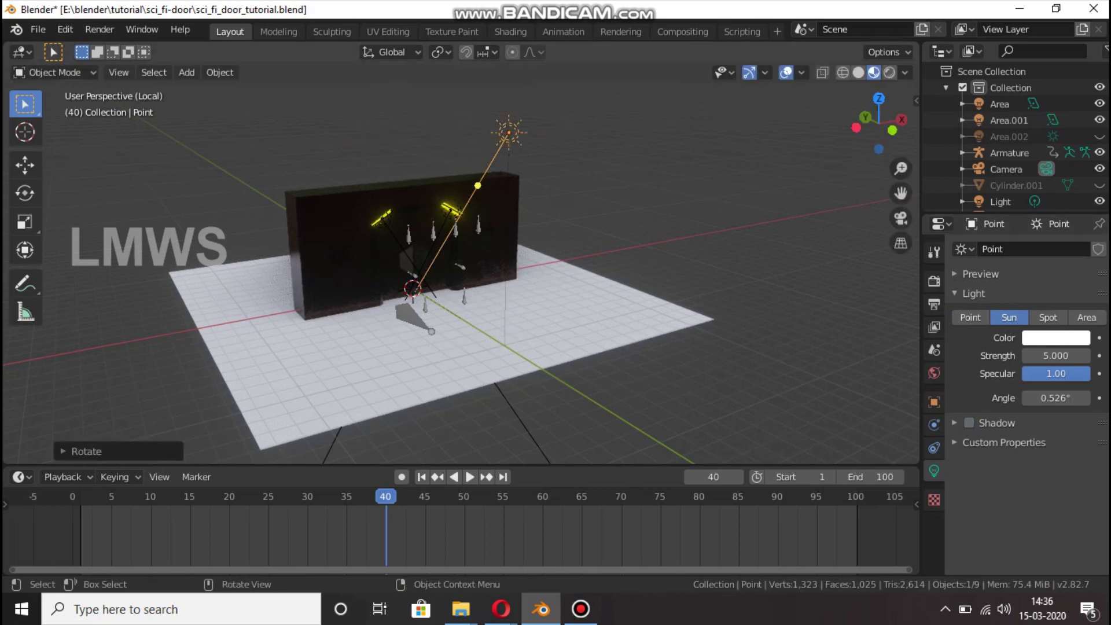
left_click_drag(879, 124, 914, 122)
scroll(460, 263, "up", 2)
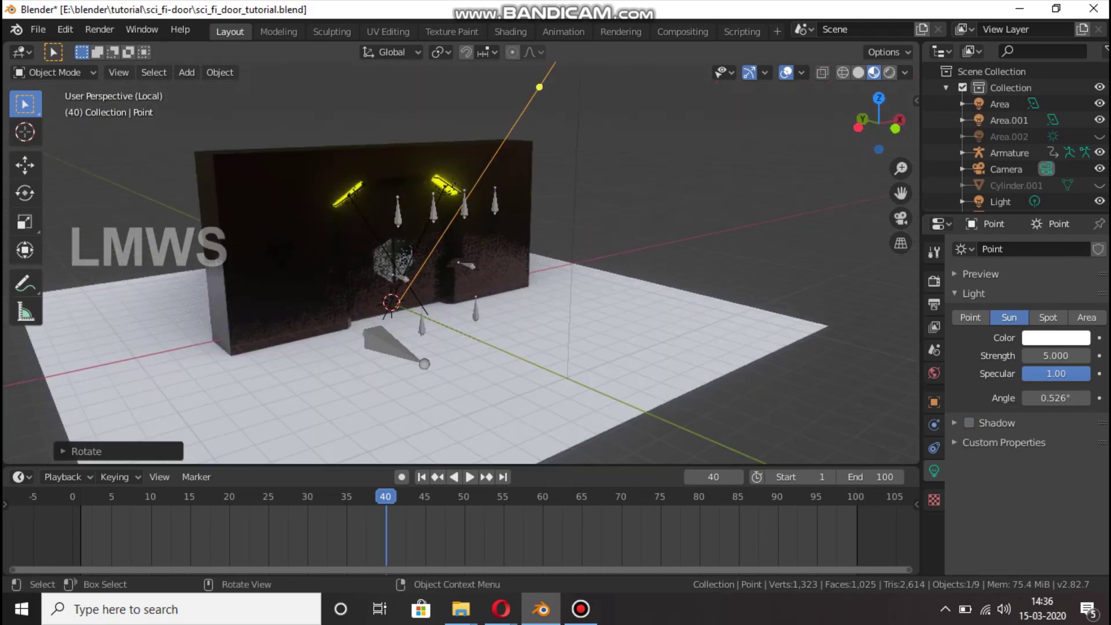
key("r")
key("y")
left_click(635, 373)
key("r")
key("x")
left_click(529, 359)
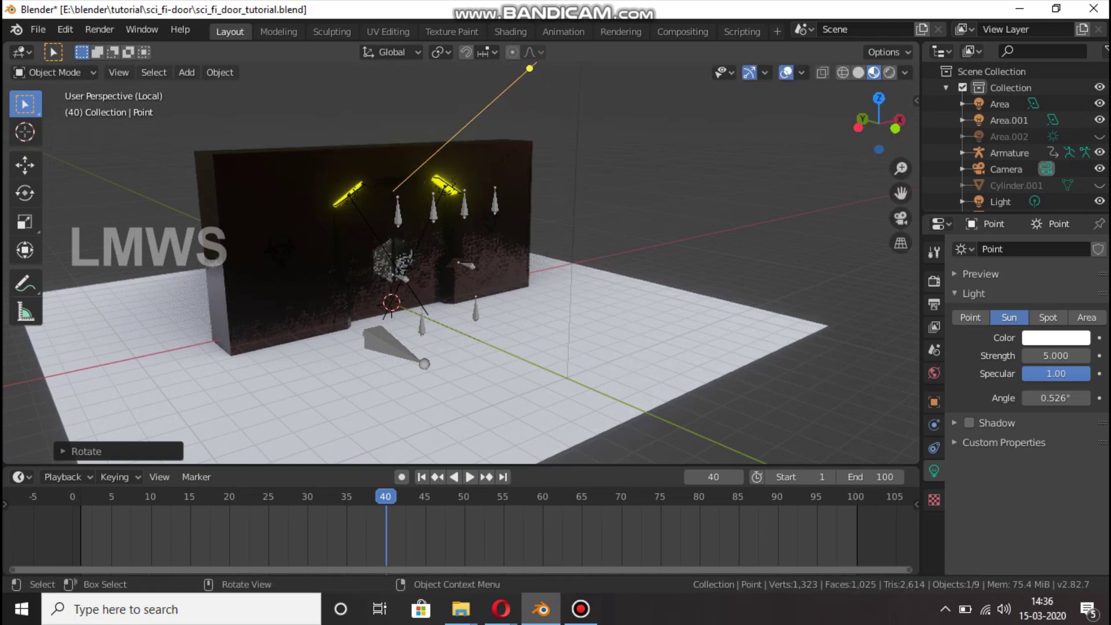
Hide the floor plane Plane.001 in the viewport
scroll(528, 359, "up", 7)
scroll(613, 278, "down", 3)
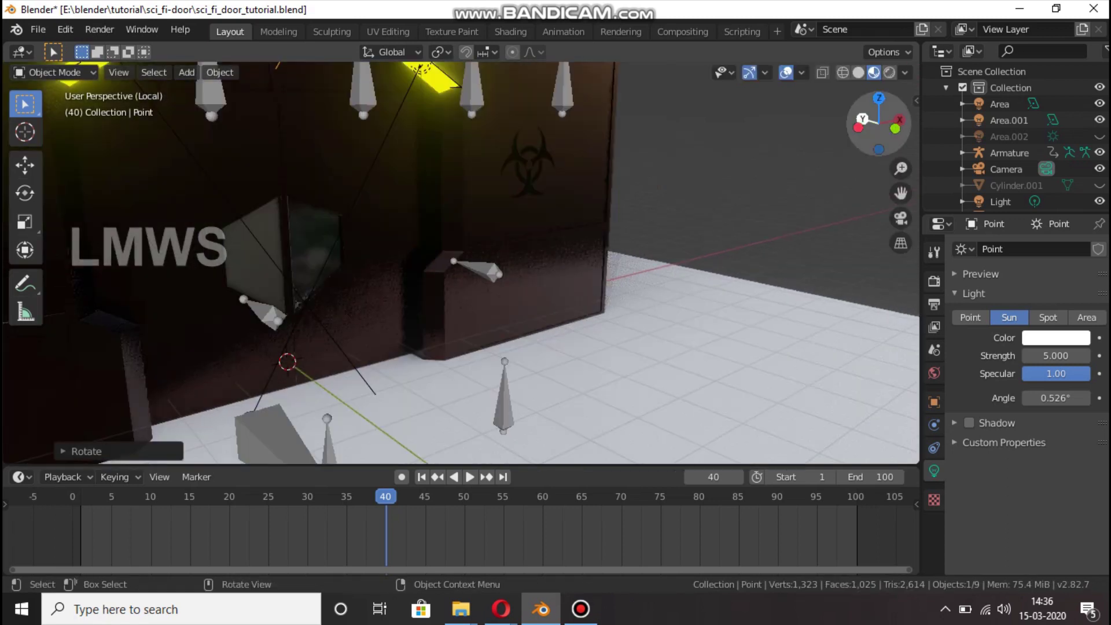
left_click_drag(879, 123, 801, 106)
middle_click_drag(400, 266, 412, 227)
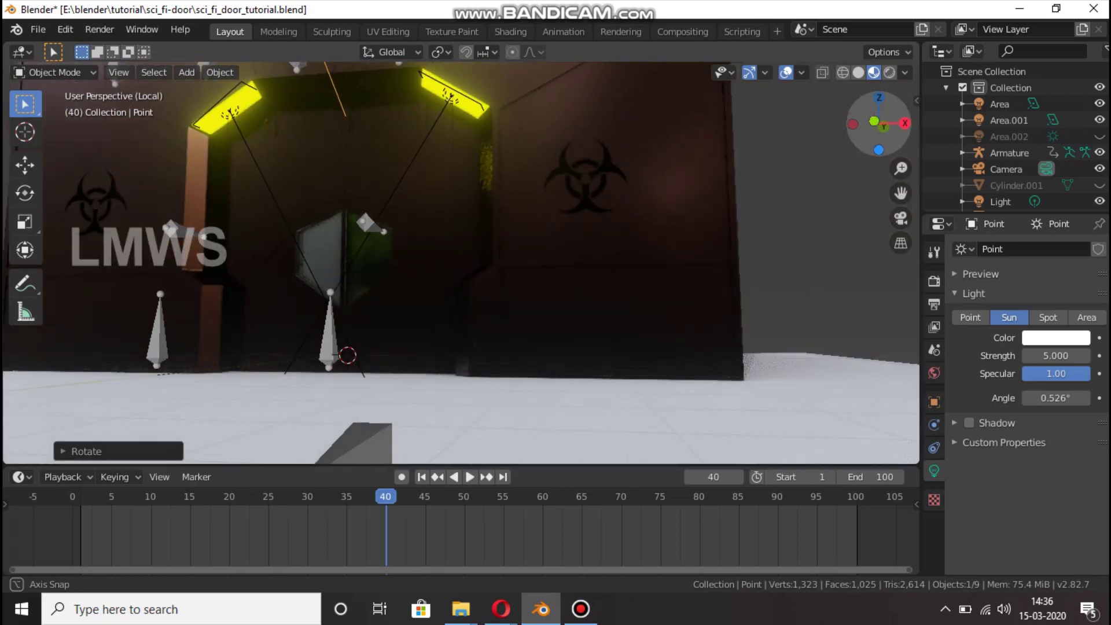
scroll(1001, 185, "down", 1)
scroll(1013, 184, "down", 1)
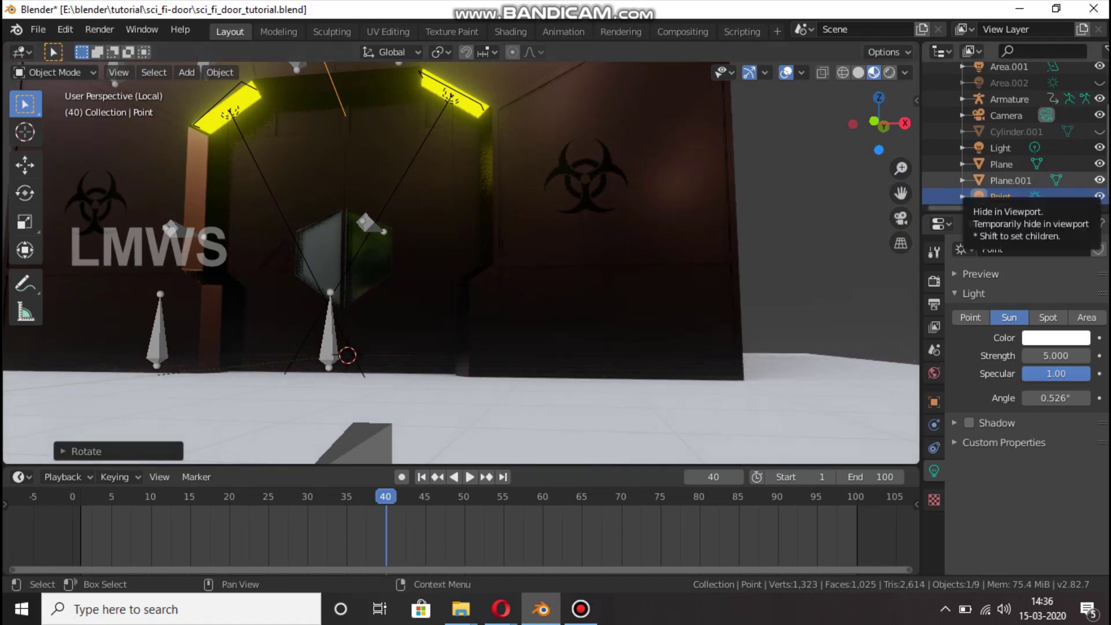
left_click(1099, 180)
Play back the door opening from frame 40 in the textured view, then move the playhead to frame 26
middle_click_drag(462, 260, 440, 249)
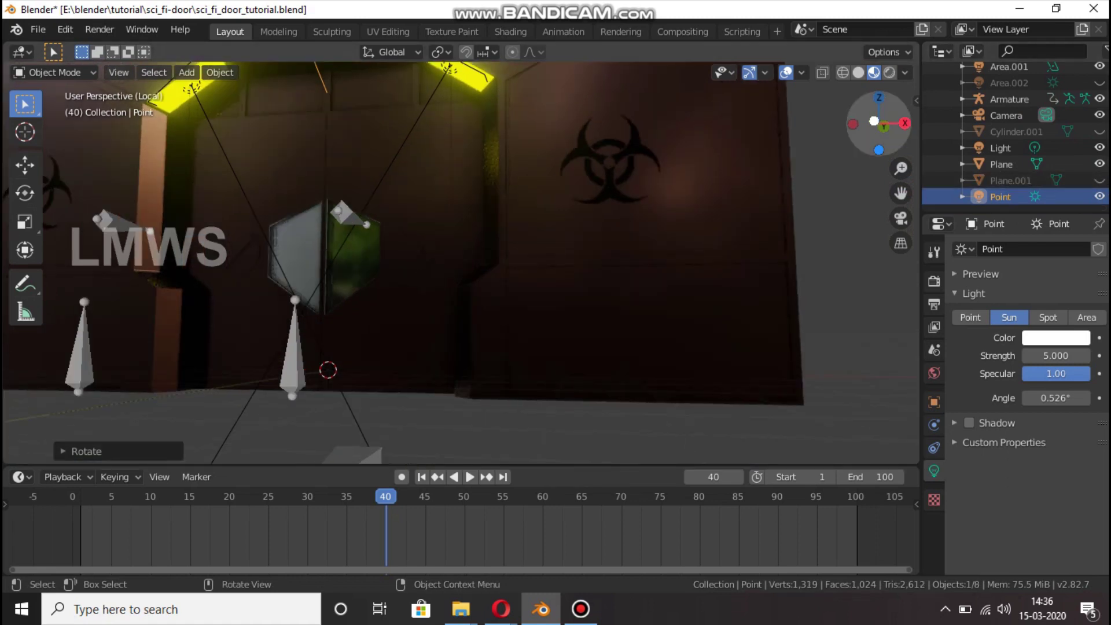
left_click_drag(878, 123, 906, 122)
key("space")
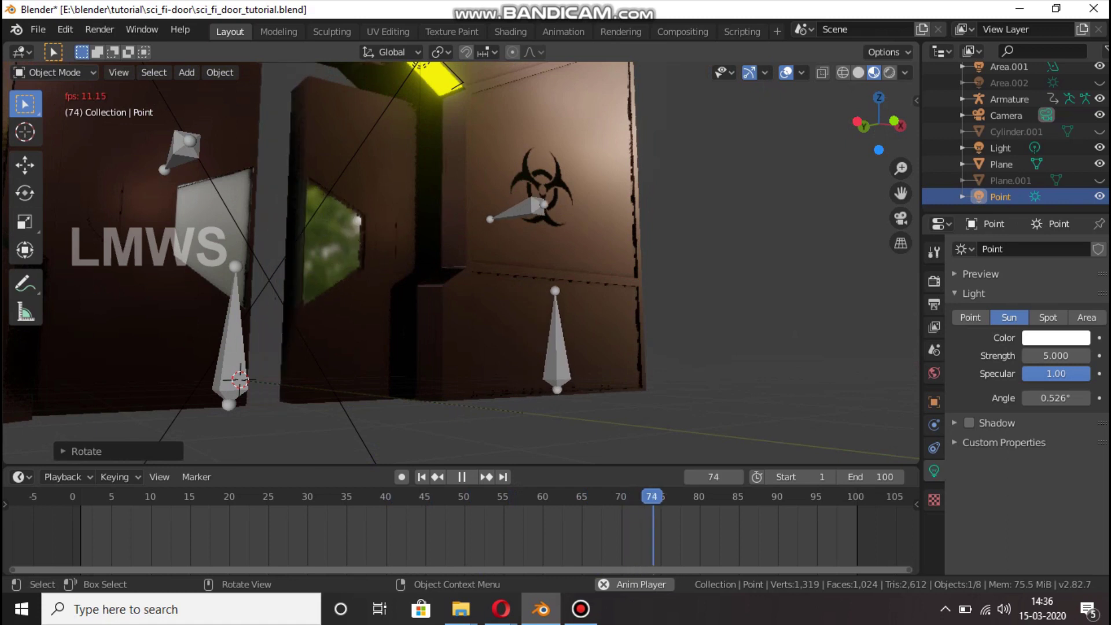
key("space")
left_click(276, 496)
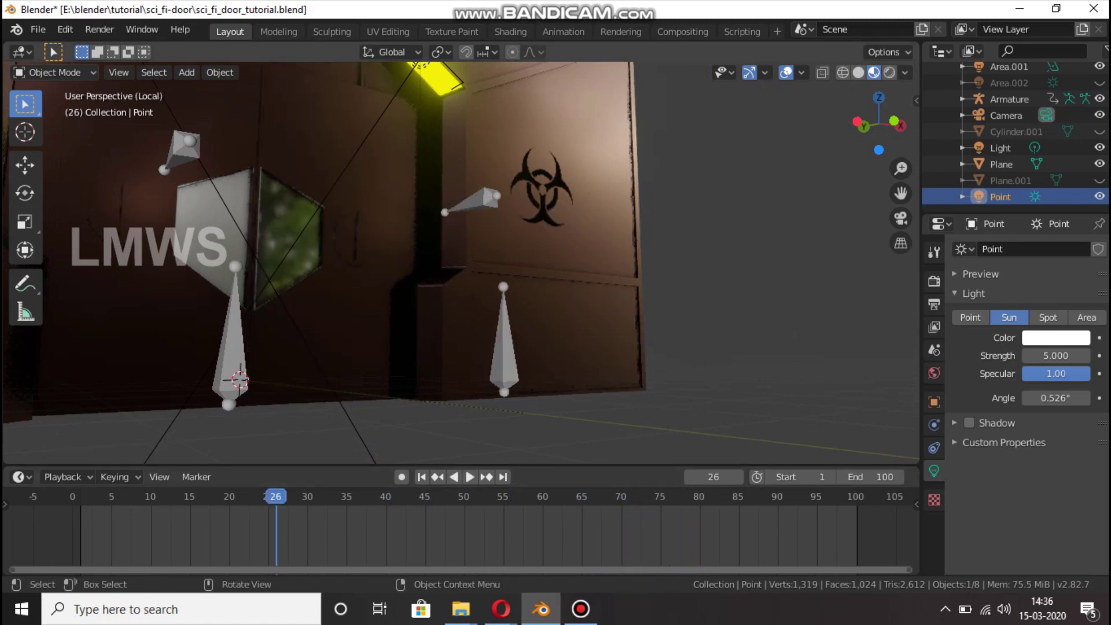
Return the viewport to Solid shading, select the Armature and switch it to Pose Mode
key("z")
key("6")
left_click(503, 341)
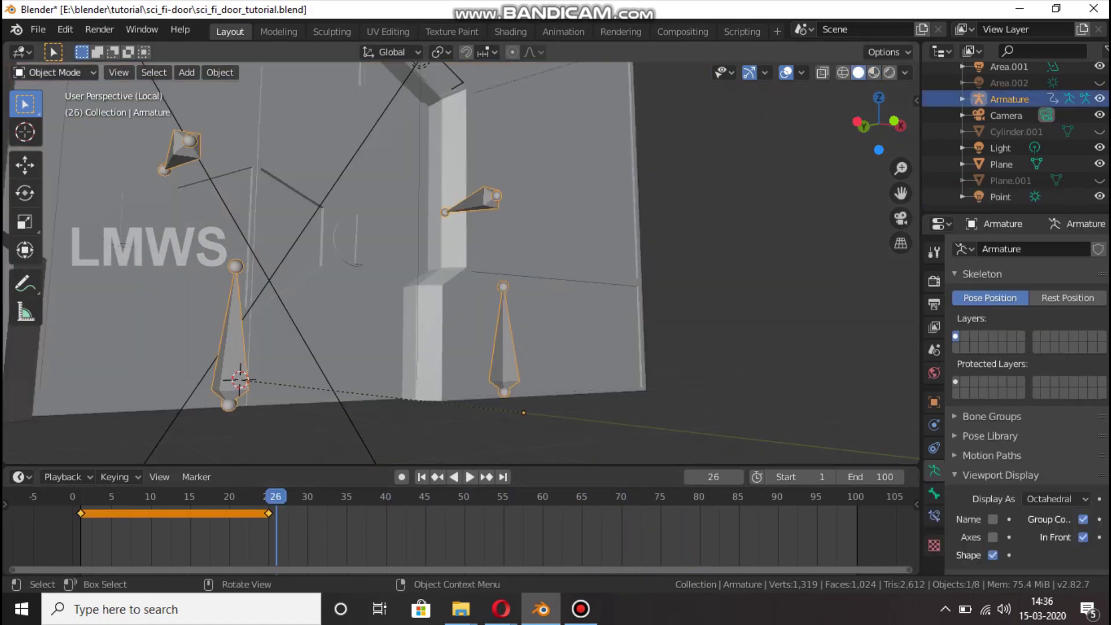
left_click(55, 72)
left_click(35, 124)
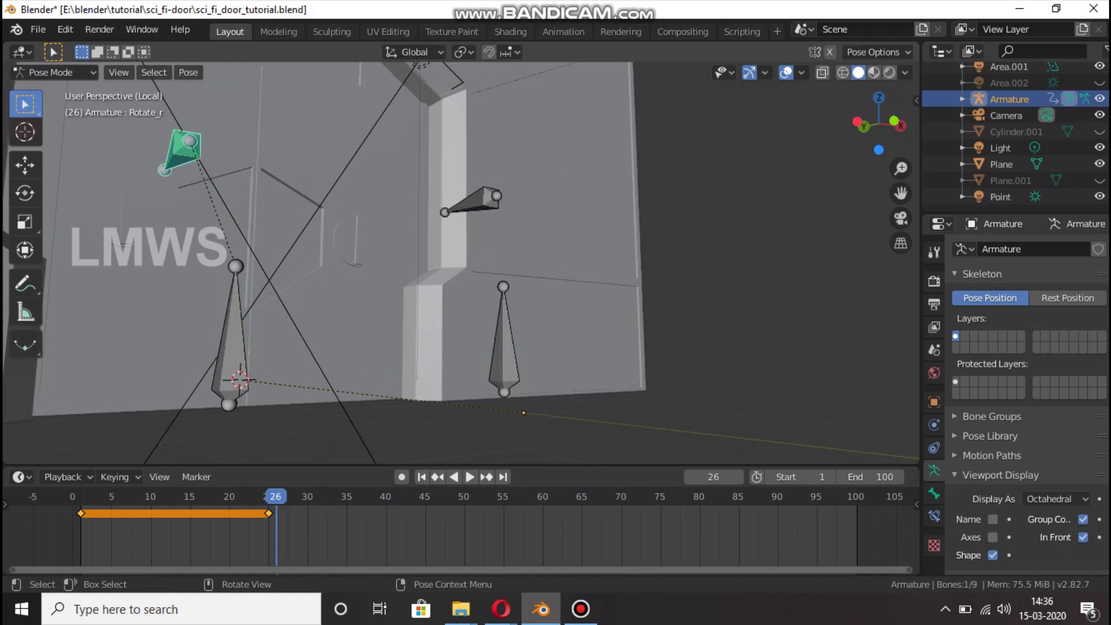
Add a Copy Location bone constraint to F_door_r and limit it to the X axis
left_click(232, 342)
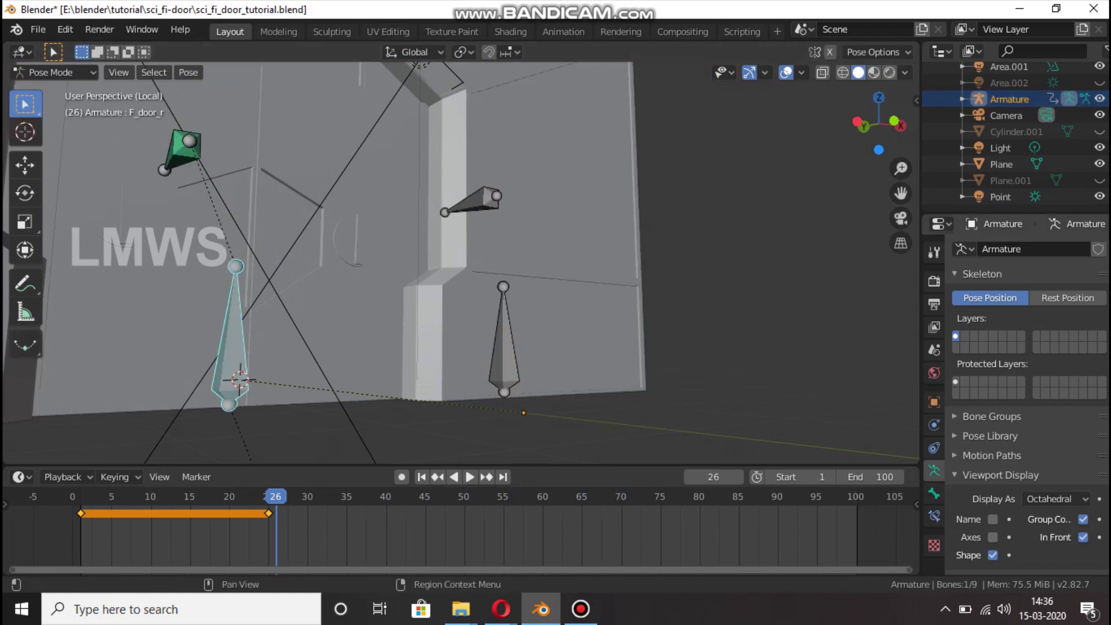
left_click(933, 494)
left_click(934, 516)
left_click(999, 249)
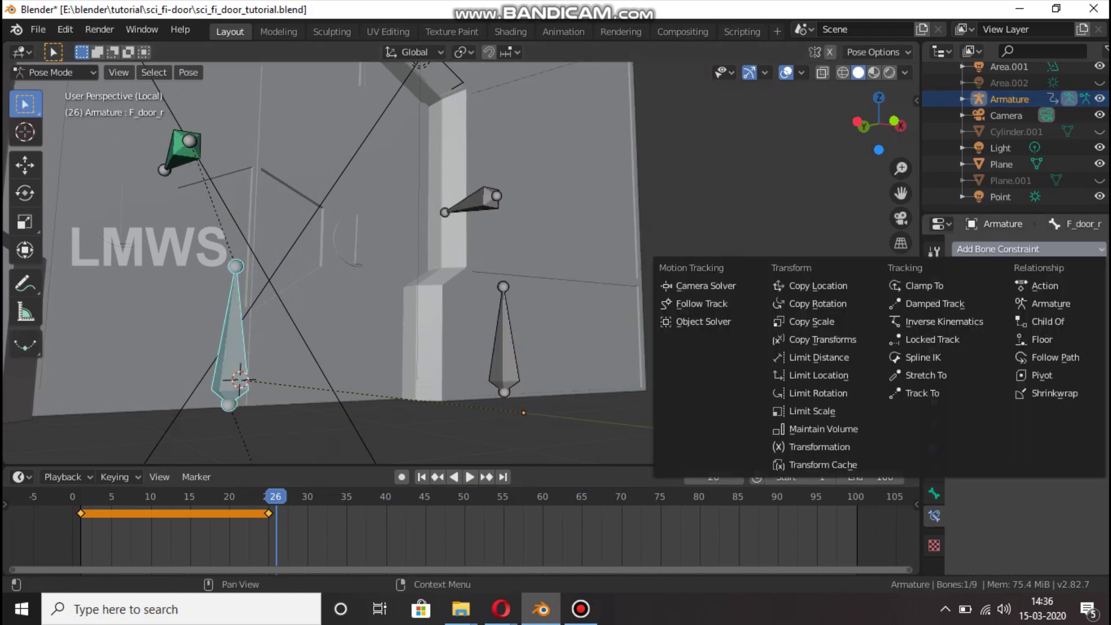
left_click(818, 285)
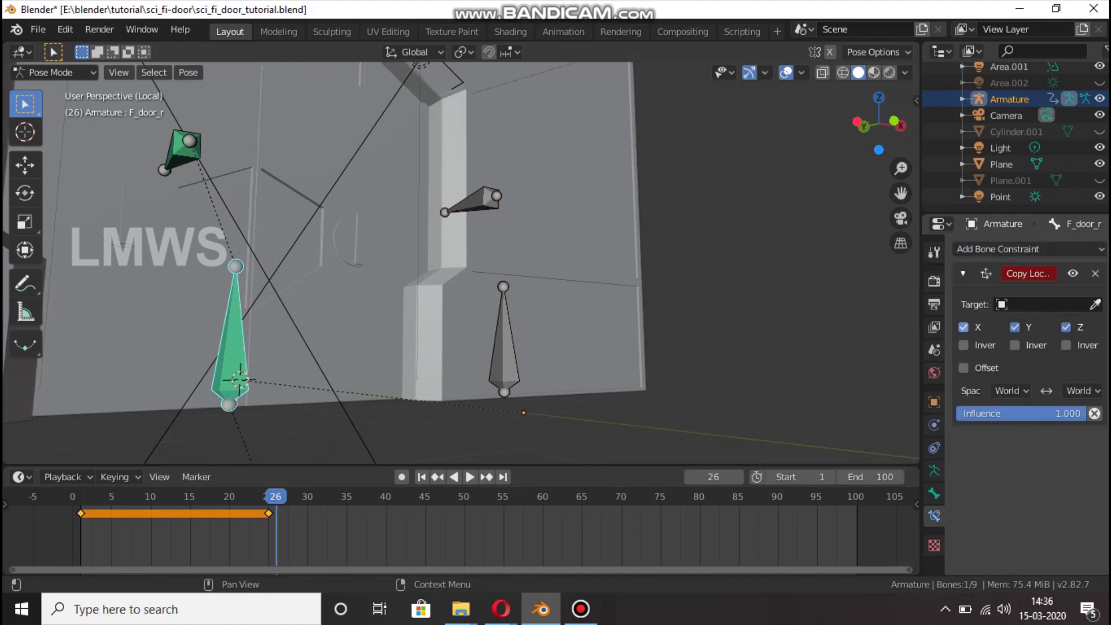
scroll(460, 263, "down", 5)
left_click_drag(878, 123, 862, 161)
key("shift")
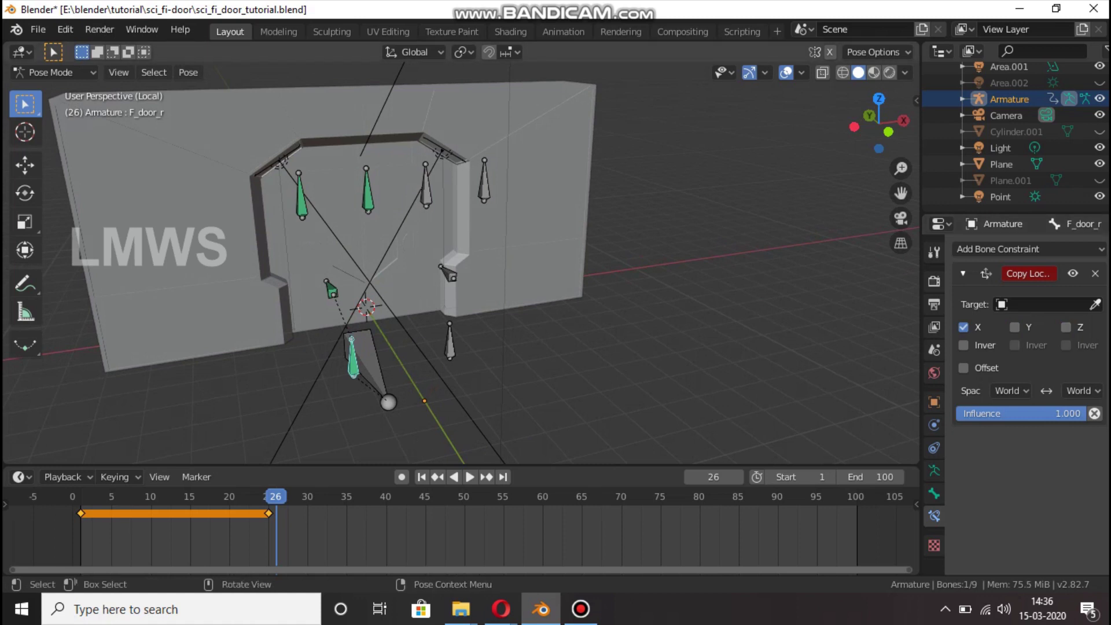
Set F_door_r's Copy Location constraint to target the Armature's F_door_l bone with the X axis inverted
key("shift")
left_click(1042, 304)
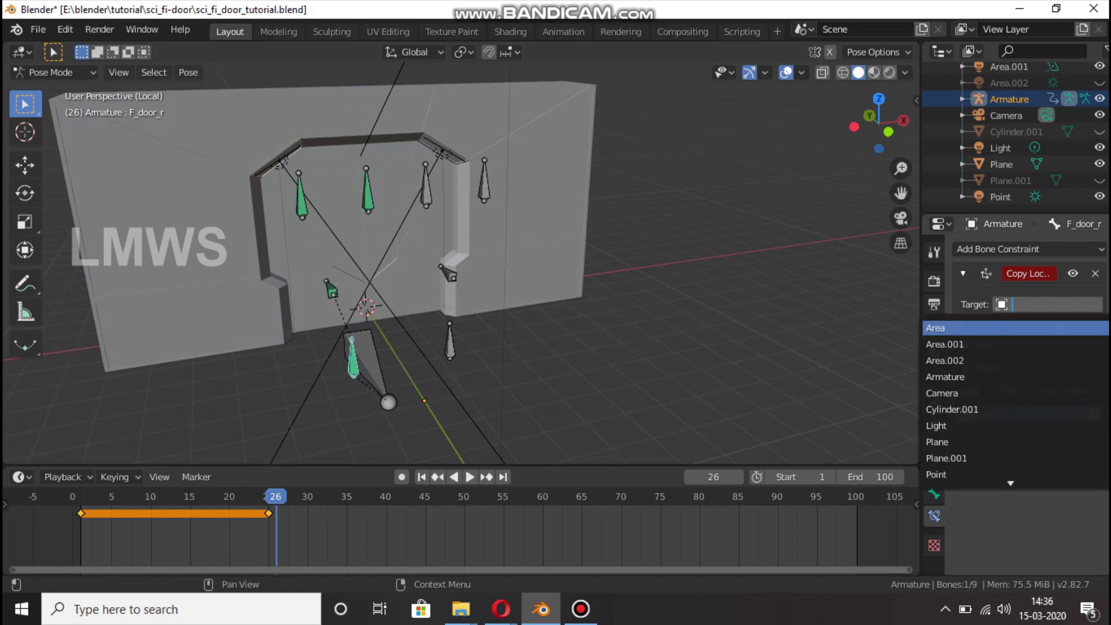
left_click(945, 377)
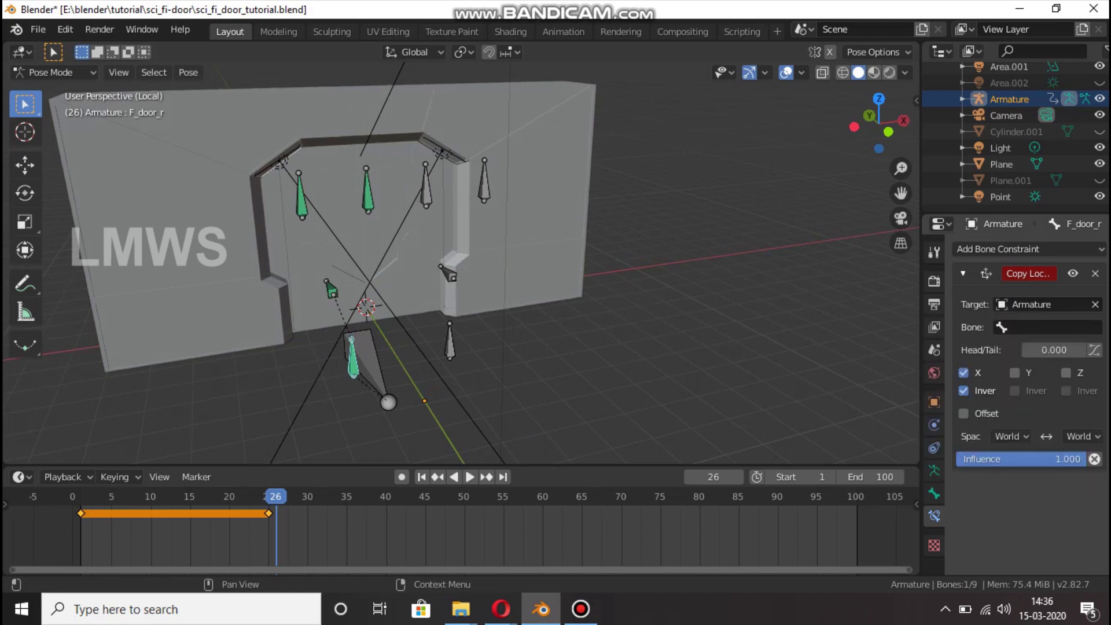
left_click(1053, 327)
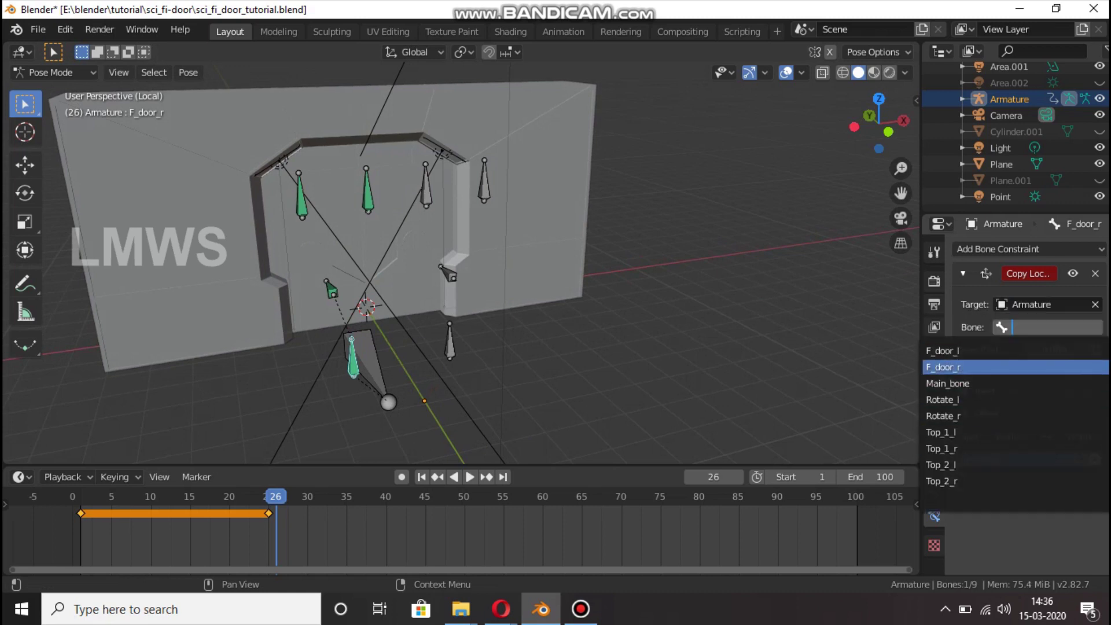
left_click(943, 367)
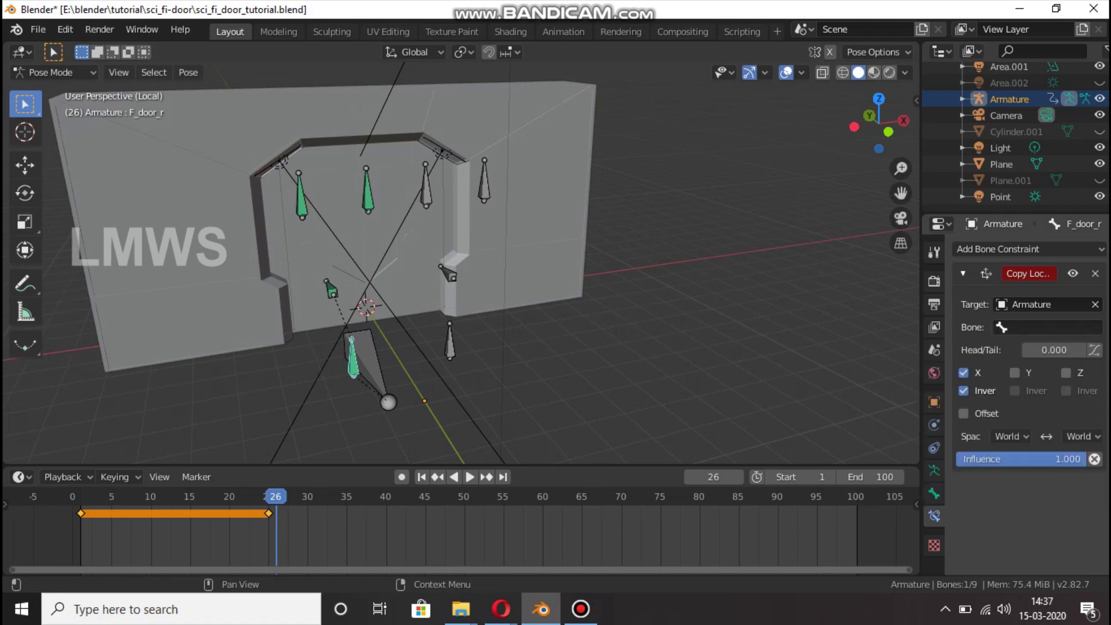
left_click(1053, 327)
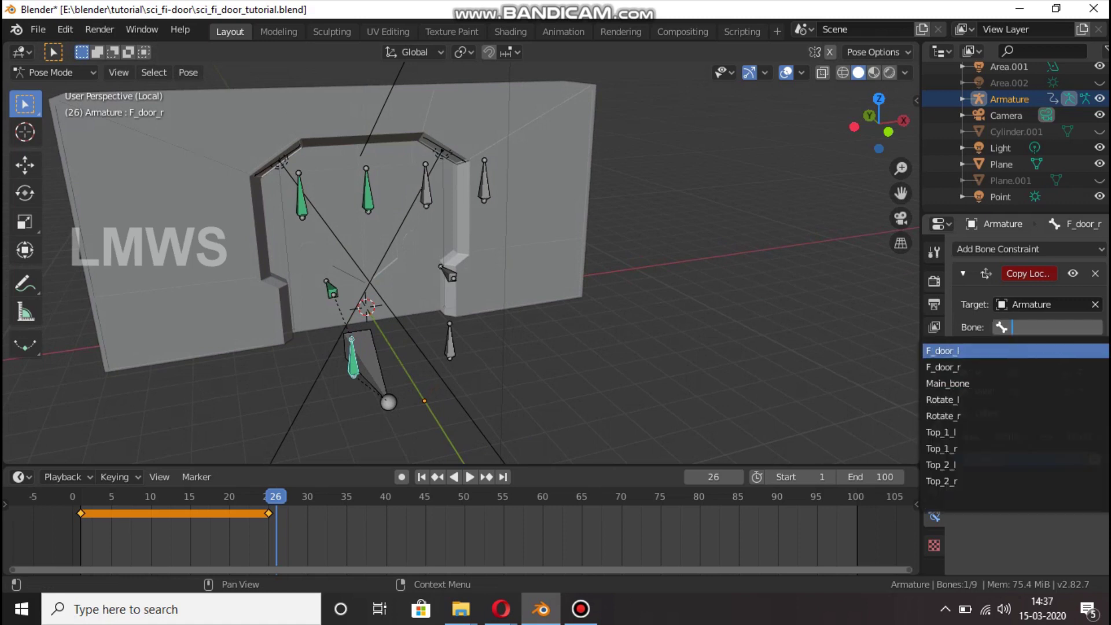
key("Return")
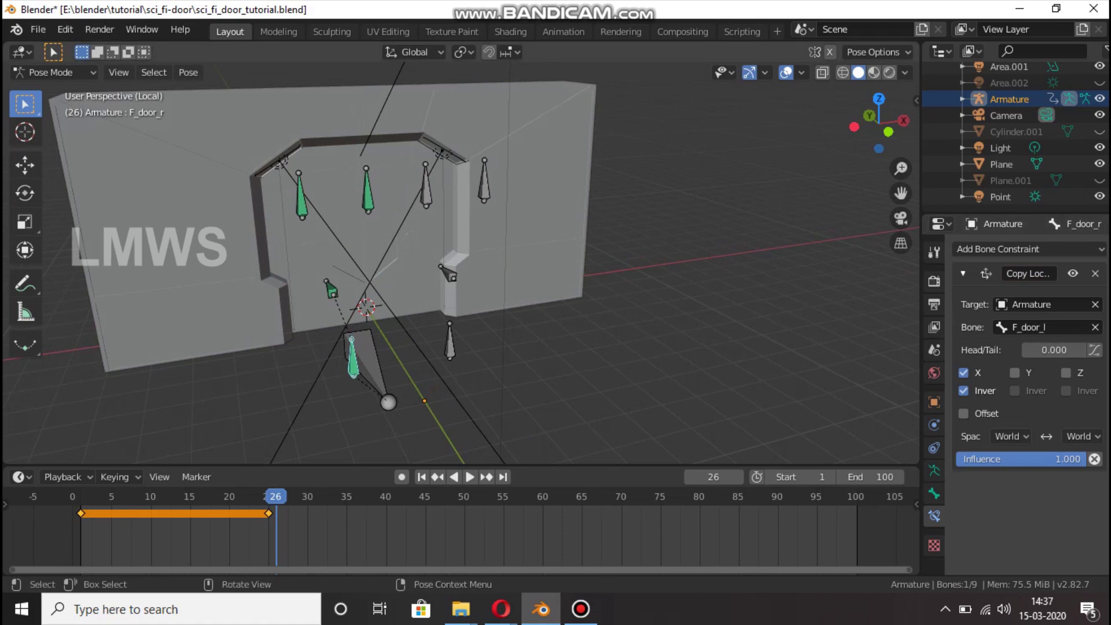
Save the file, play back the door opening in Solid shading, and collapse the Copy Location constraint
scroll(460, 263, "up", 1)
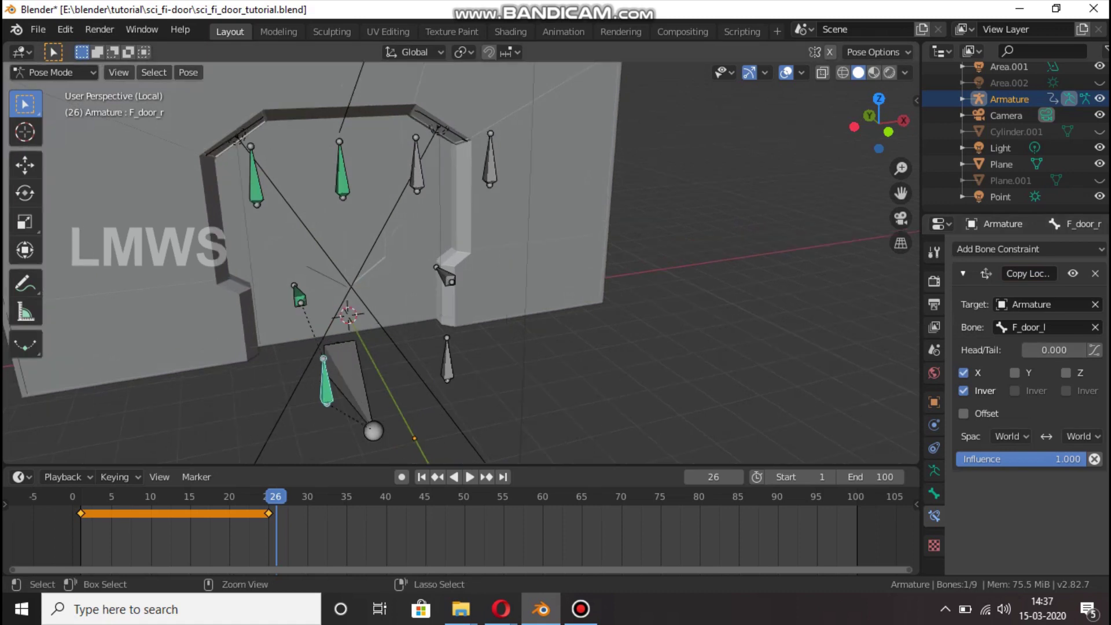
key("ctrl+s")
key("space")
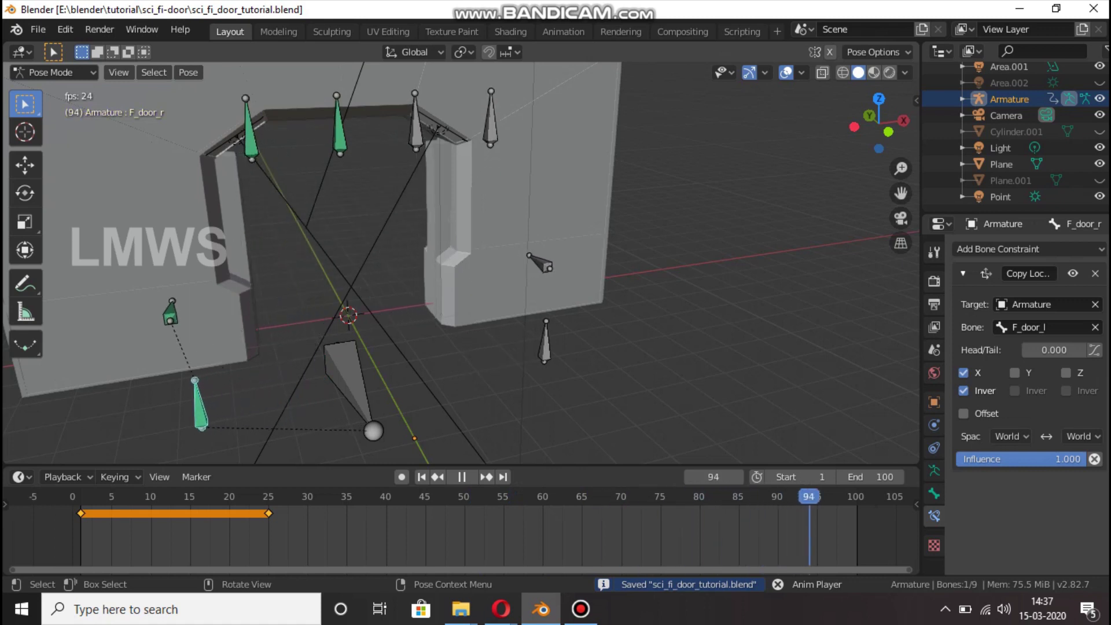
key("space")
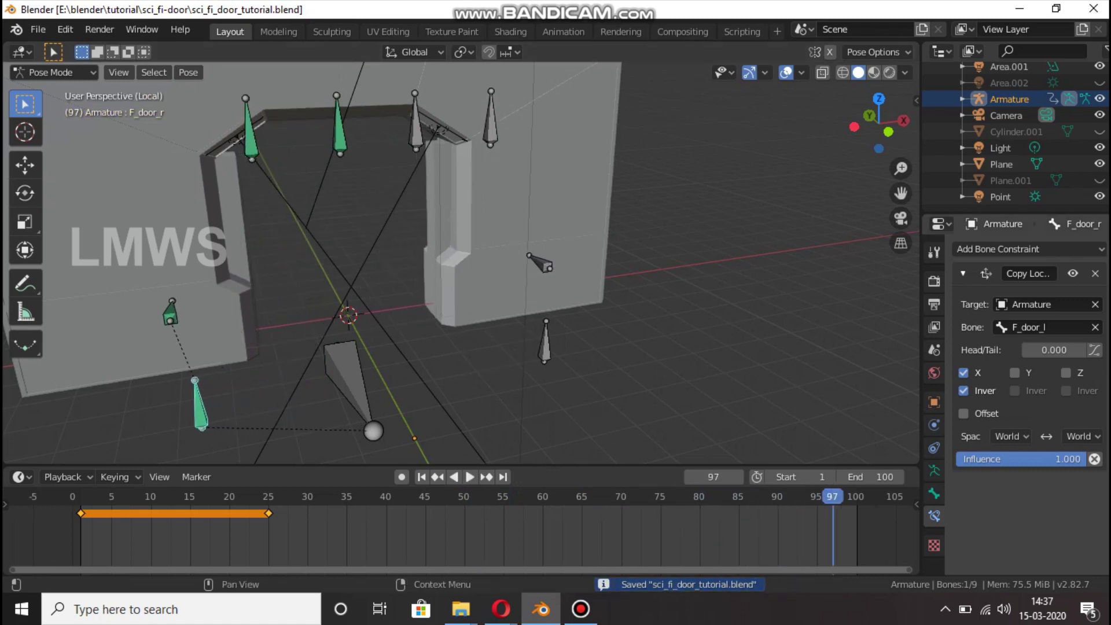
left_click(963, 273)
left_click_drag(878, 123, 859, 112)
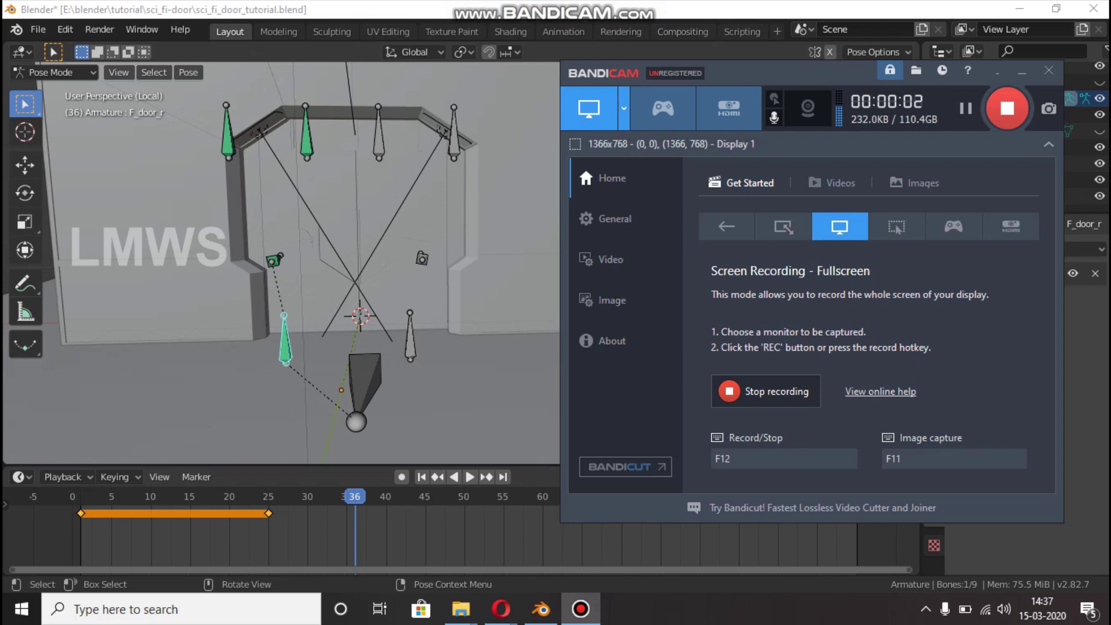
Play back the door opening with the floor plane shown, then switch the viewport to Rendered shading
key("space")
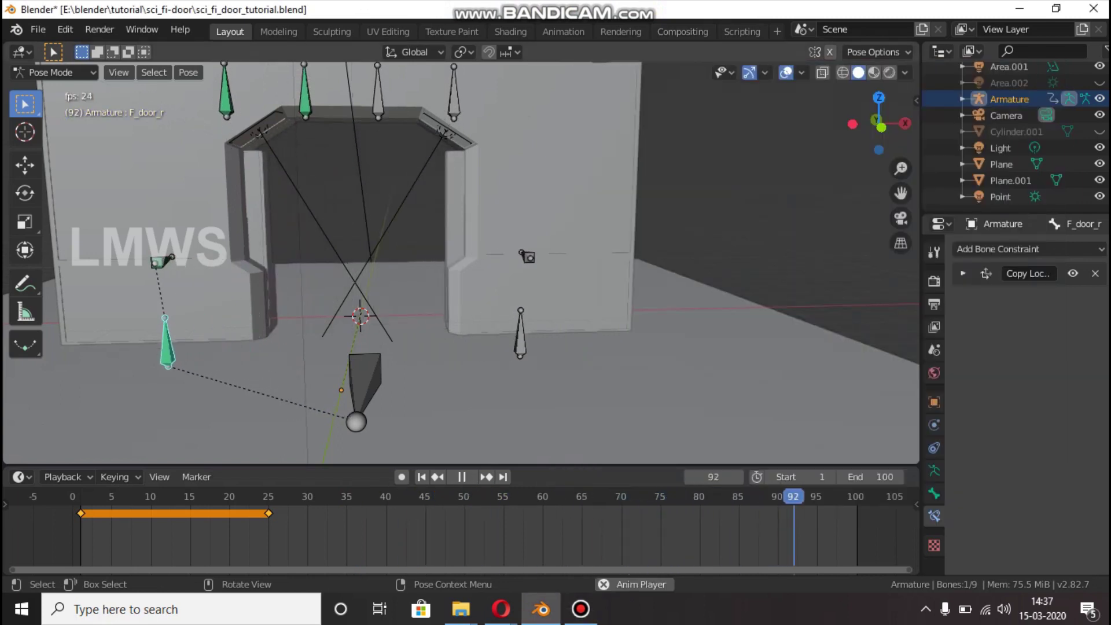
key("space")
left_click_drag(876, 120, 930, 133)
key("z")
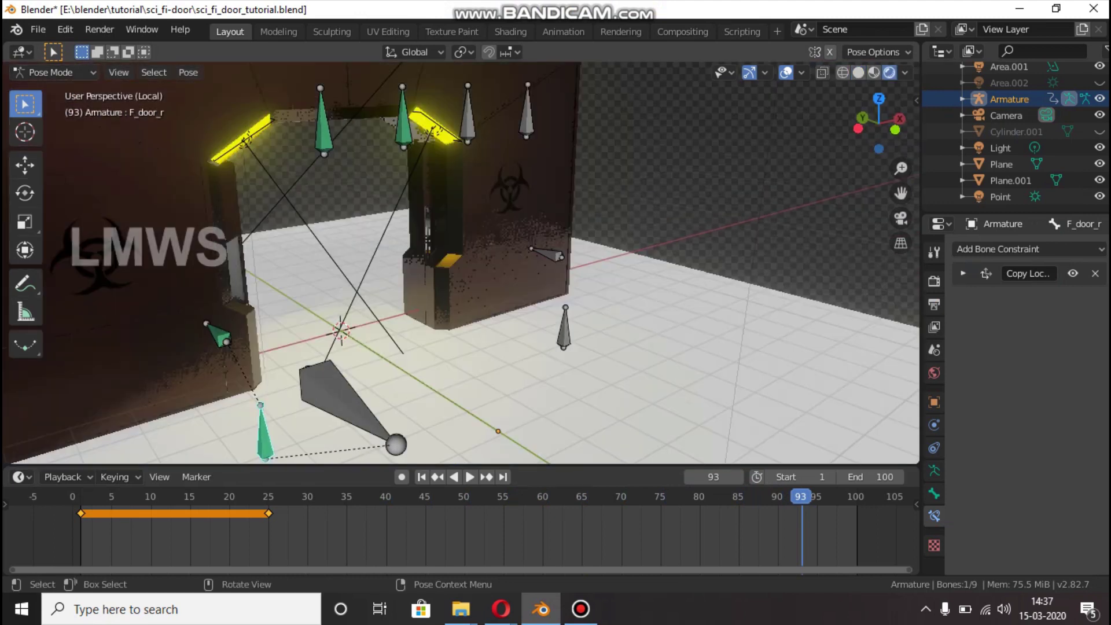
Play back the rendered door animation from about frame 51 and again from frame 26, then save the file
left_click(471, 497)
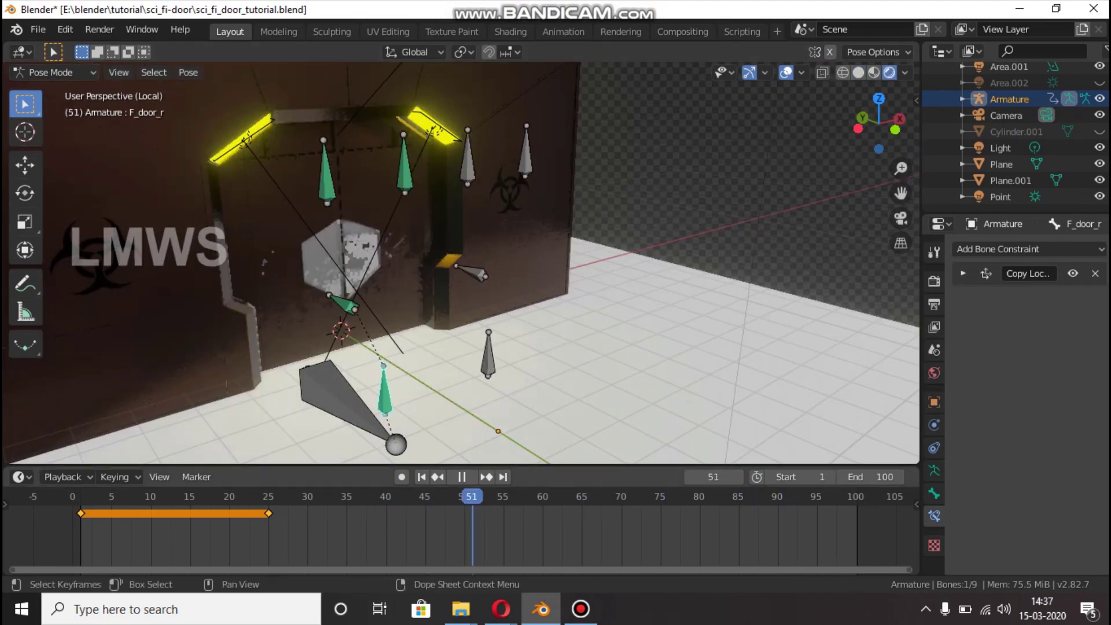
key("space")
key("space")
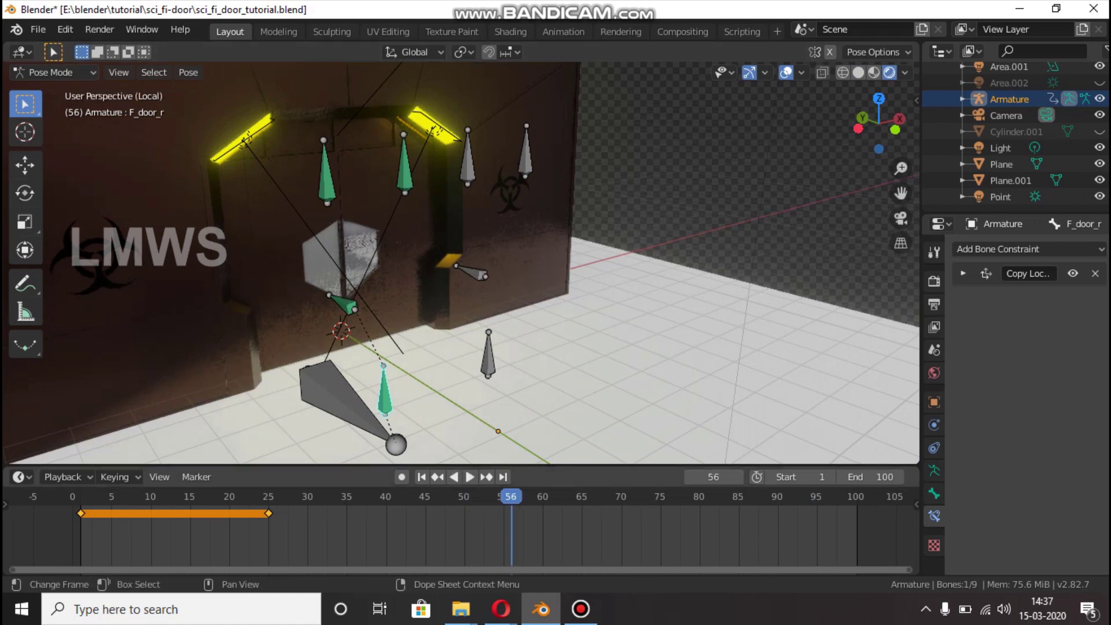
left_click(276, 496)
key("space")
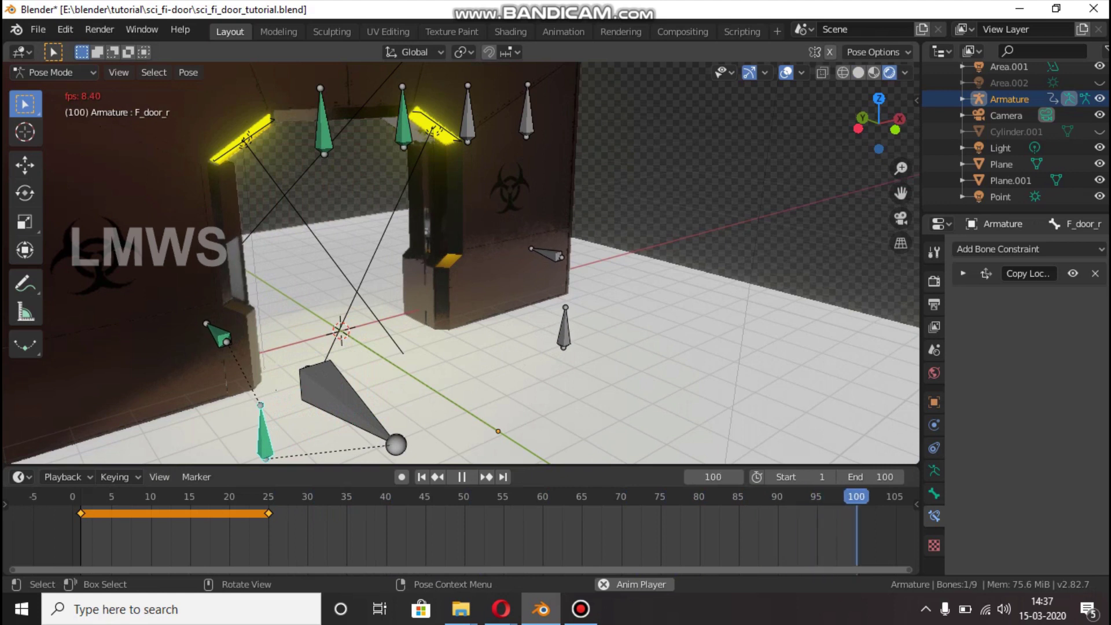
key("space")
key("ctrl+s")
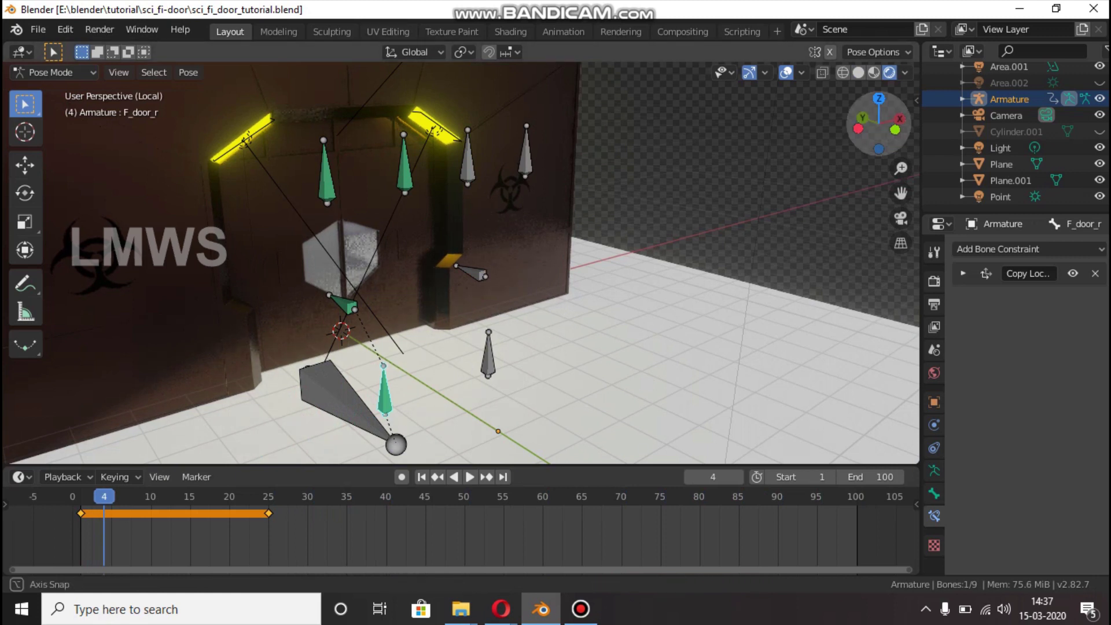
Select the Top_2_l bone, show the Armature's object constraints and save the file
left_click_drag(878, 123, 810, 127)
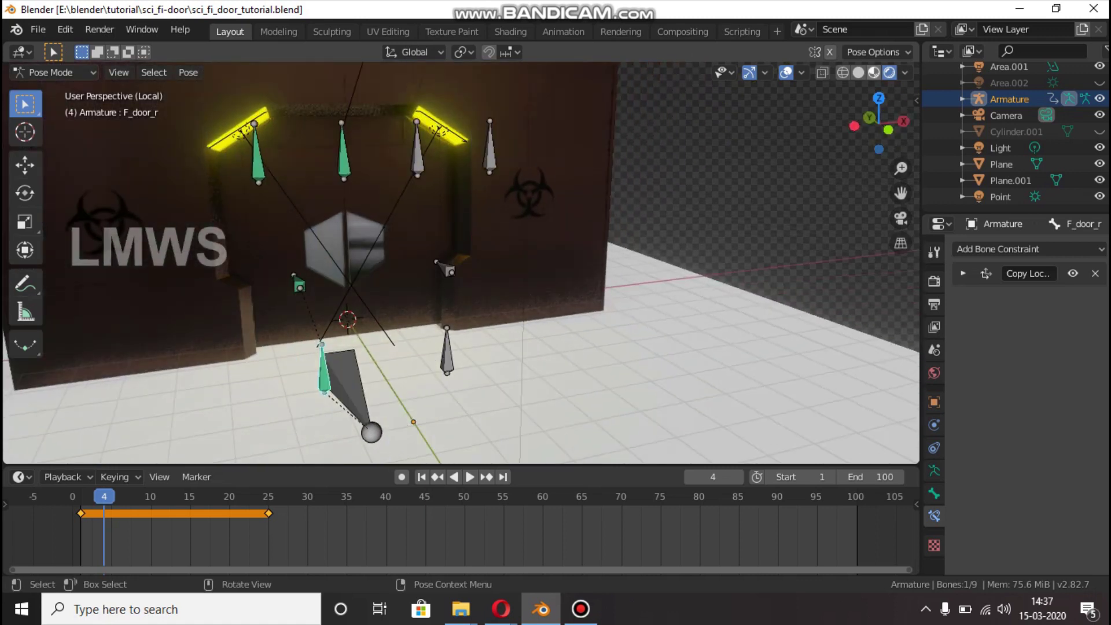
scroll(461, 263, "down", 1)
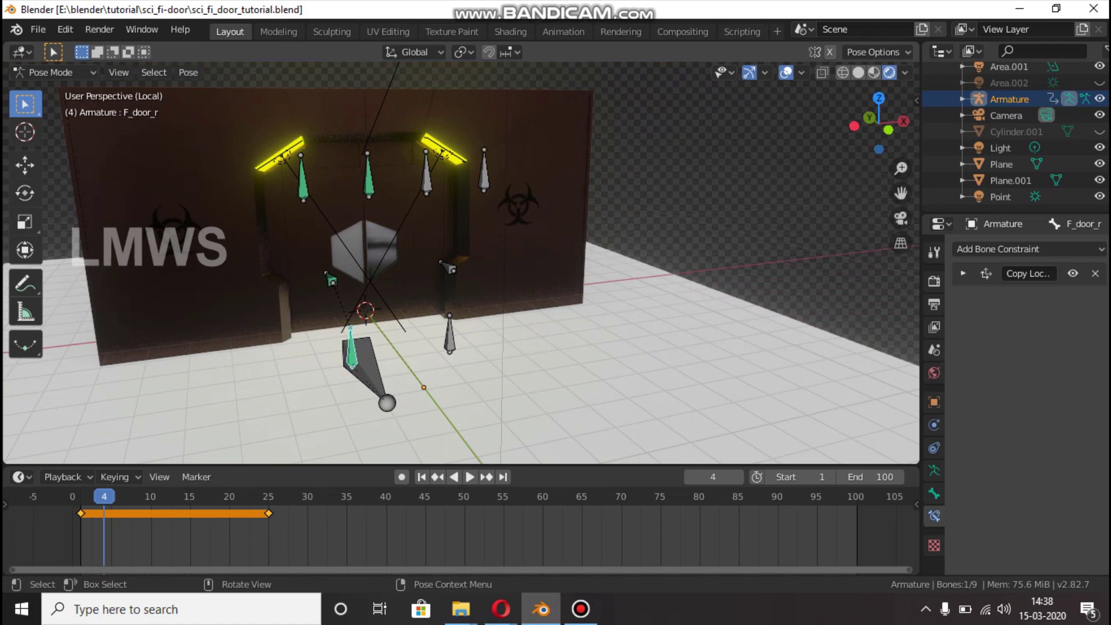
left_click_drag(880, 124, 852, 126)
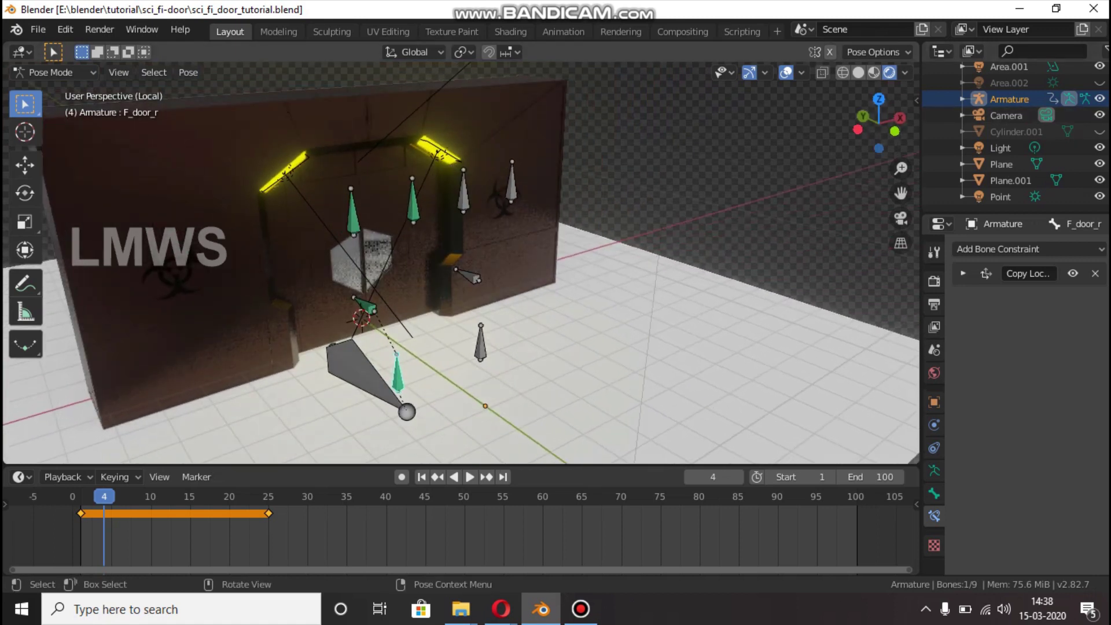
left_click(511, 184)
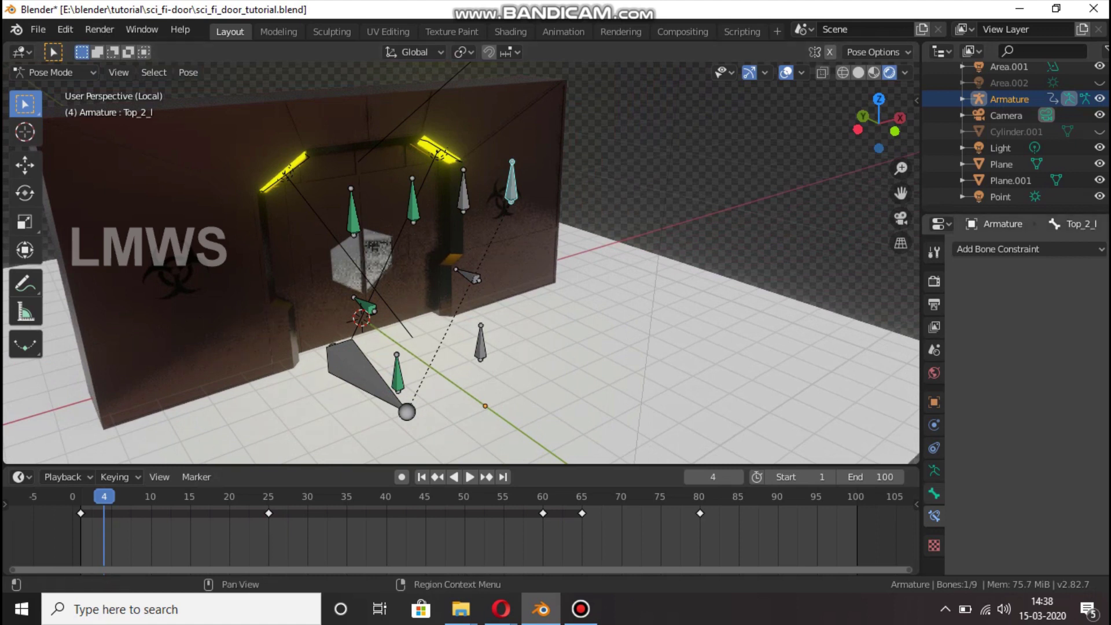
left_click(934, 493)
left_click(934, 447)
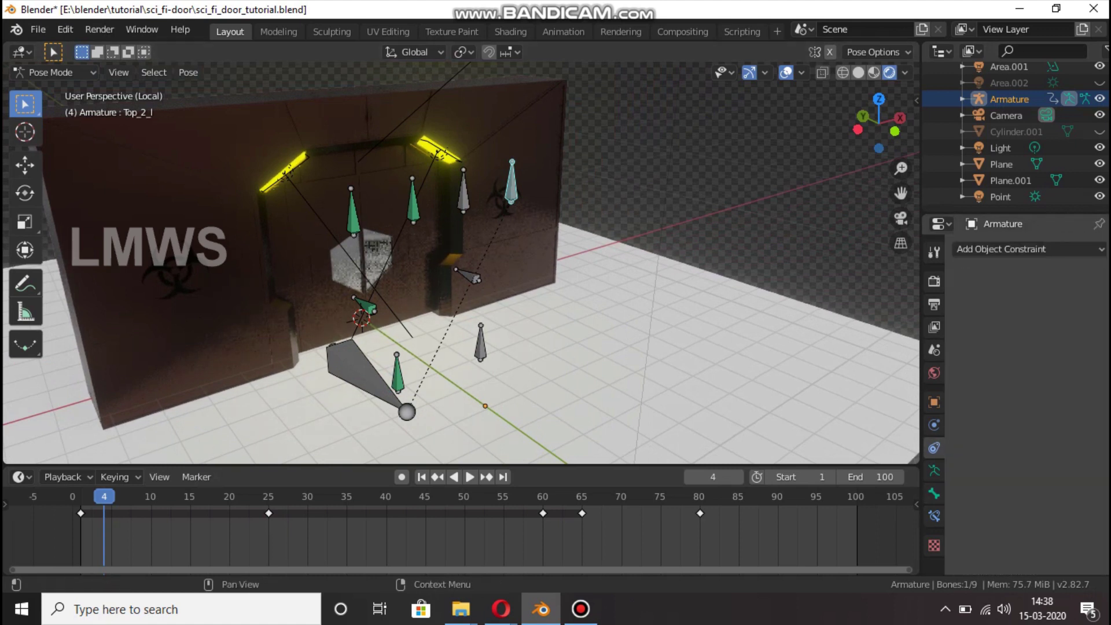
left_click(1001, 248)
scroll(461, 263, "up", 4)
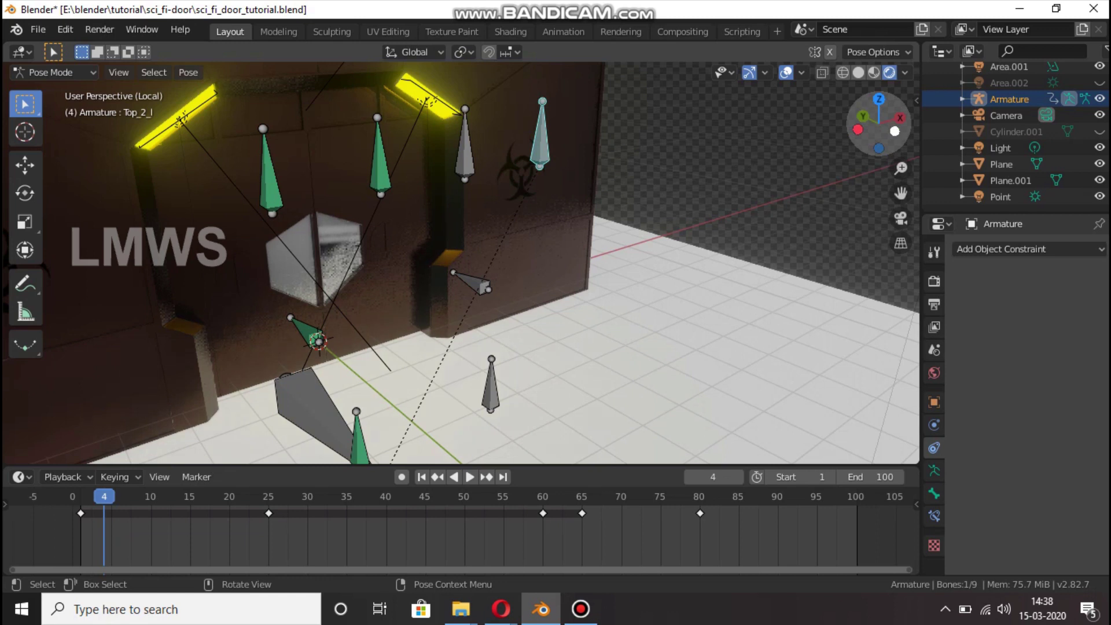
key("ctrl+s")
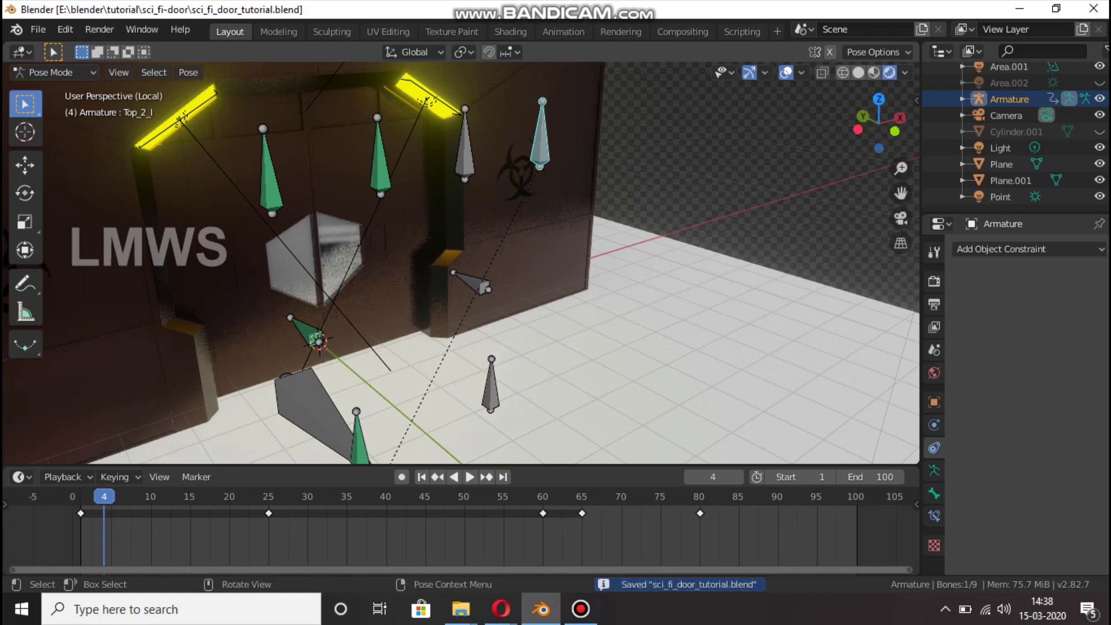
Switch to the sci_fi_door_1.blend project and play its door animation from the first frame
left_click(580, 609)
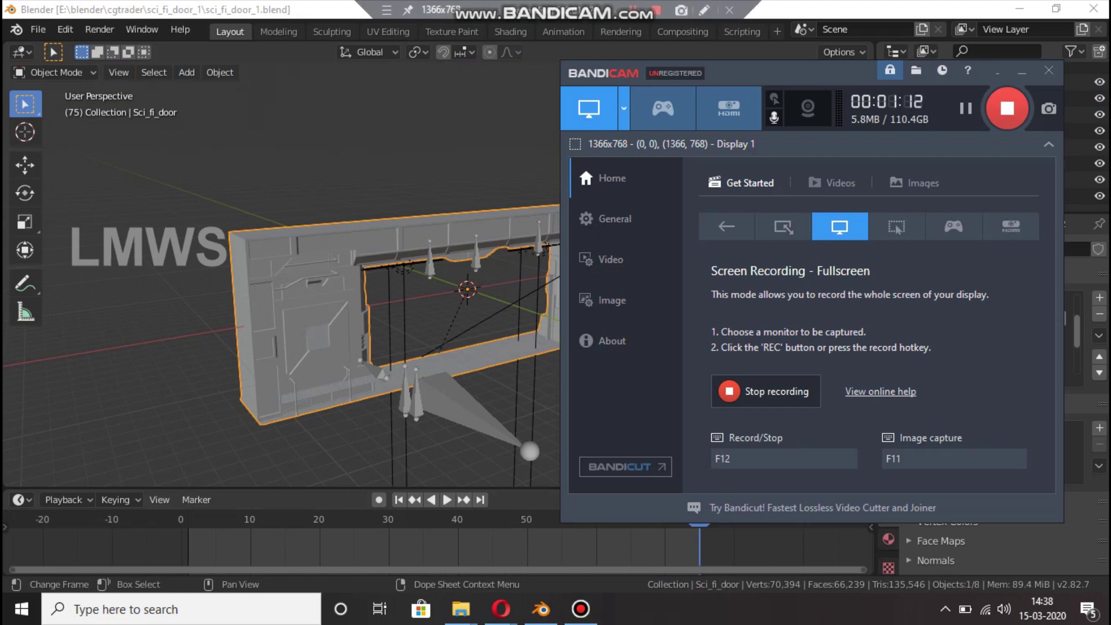
left_click(579, 609)
scroll(438, 278, "up", 3)
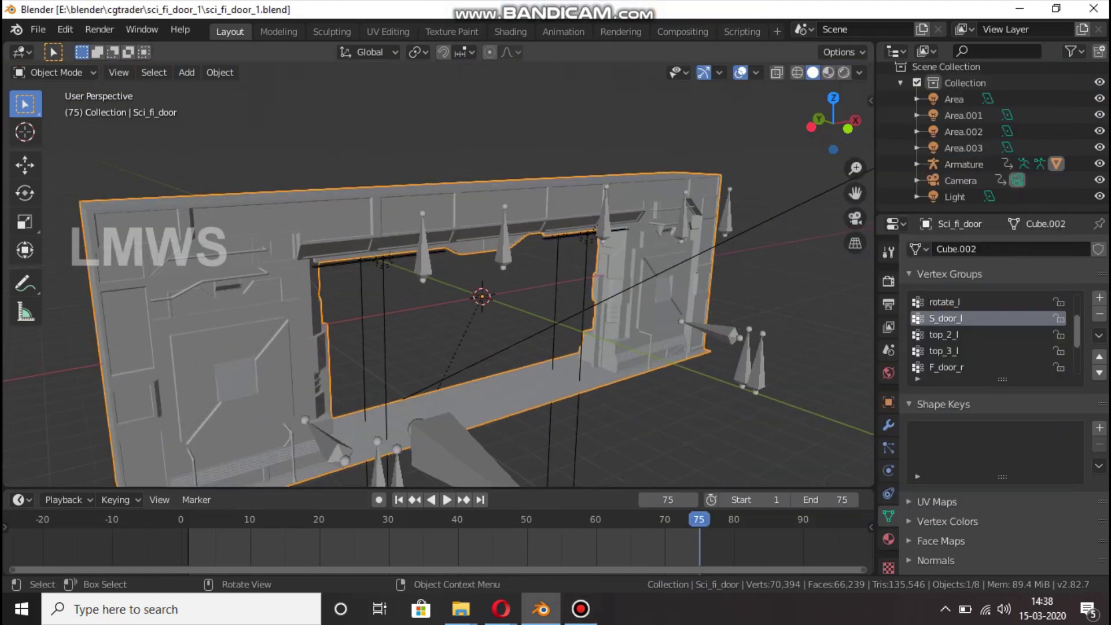
key("shift+Left")
key("space")
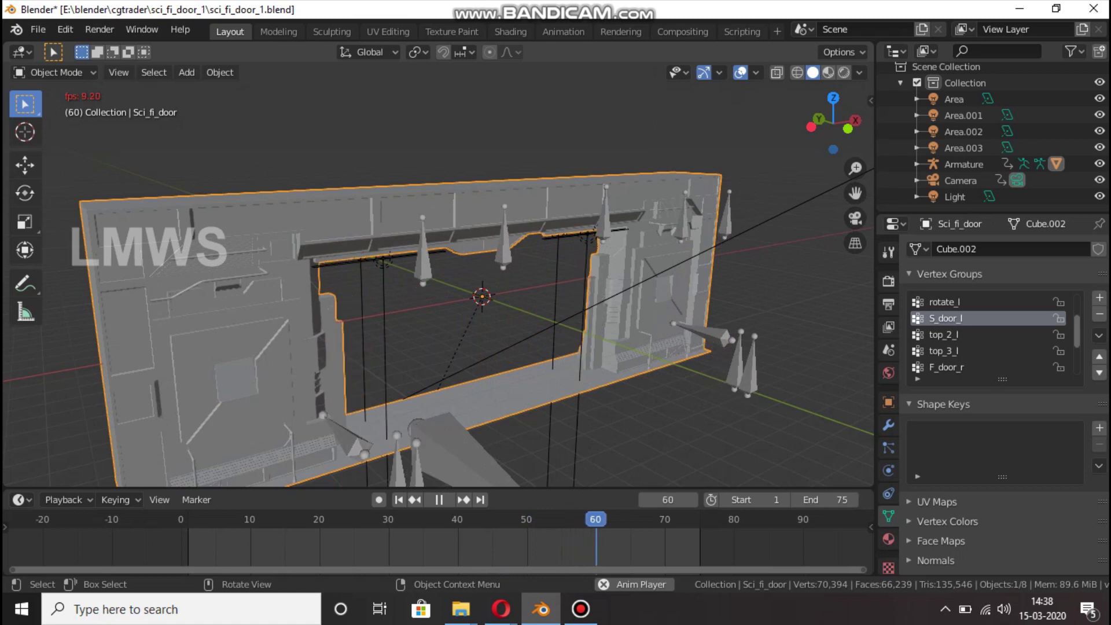
key("space")
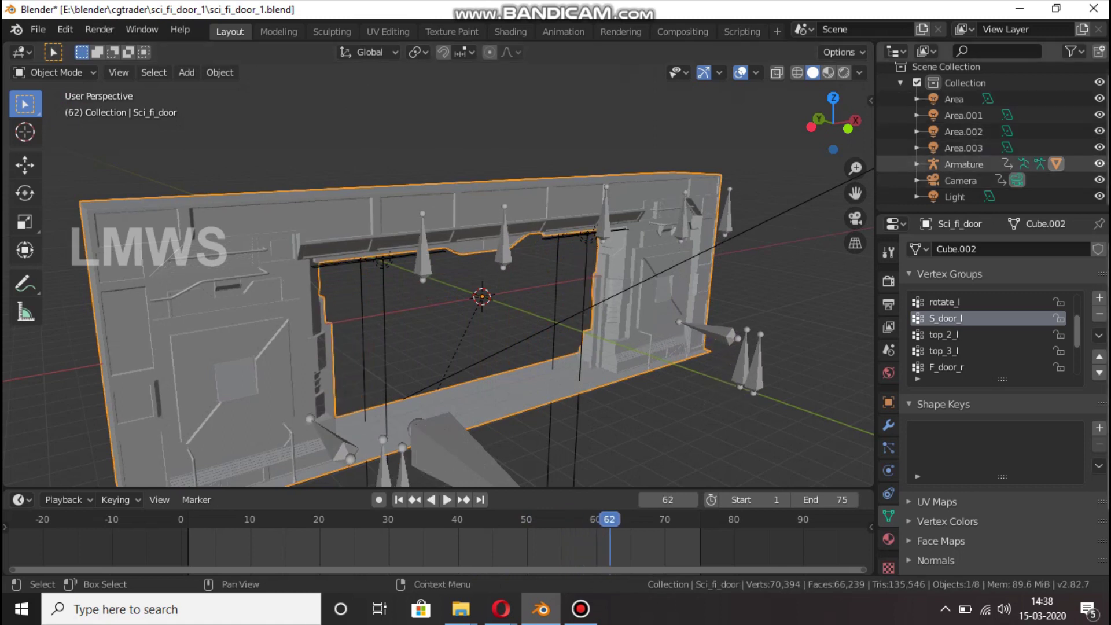
Hide the Armature in the viewport and switch to Material Preview shading
left_click(1099, 164)
left_click_drag(833, 124, 833, 118)
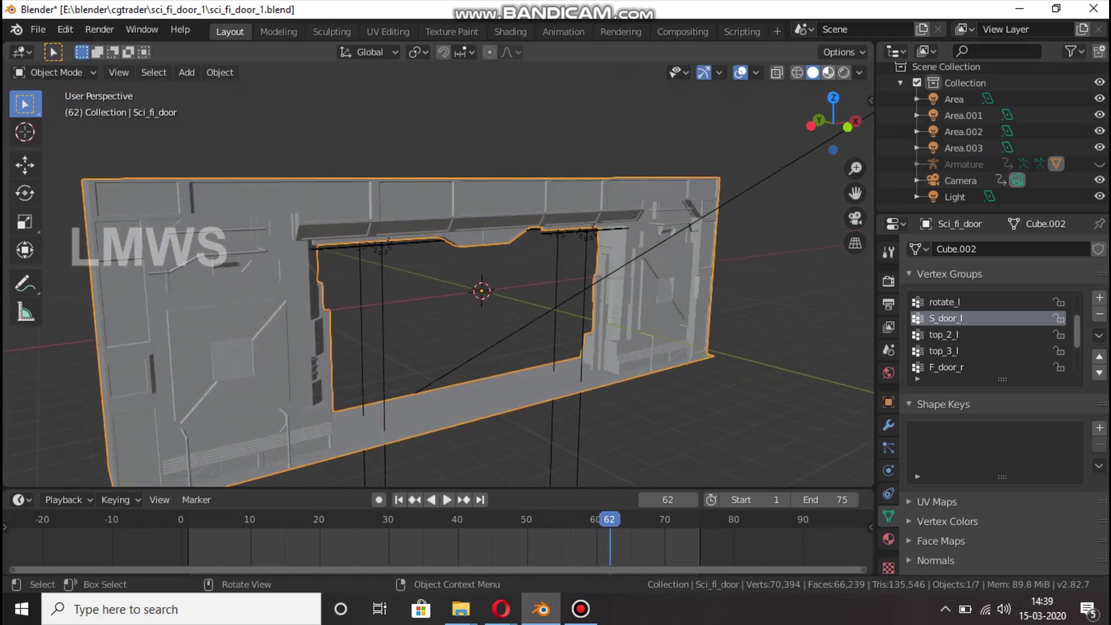
left_click(827, 72)
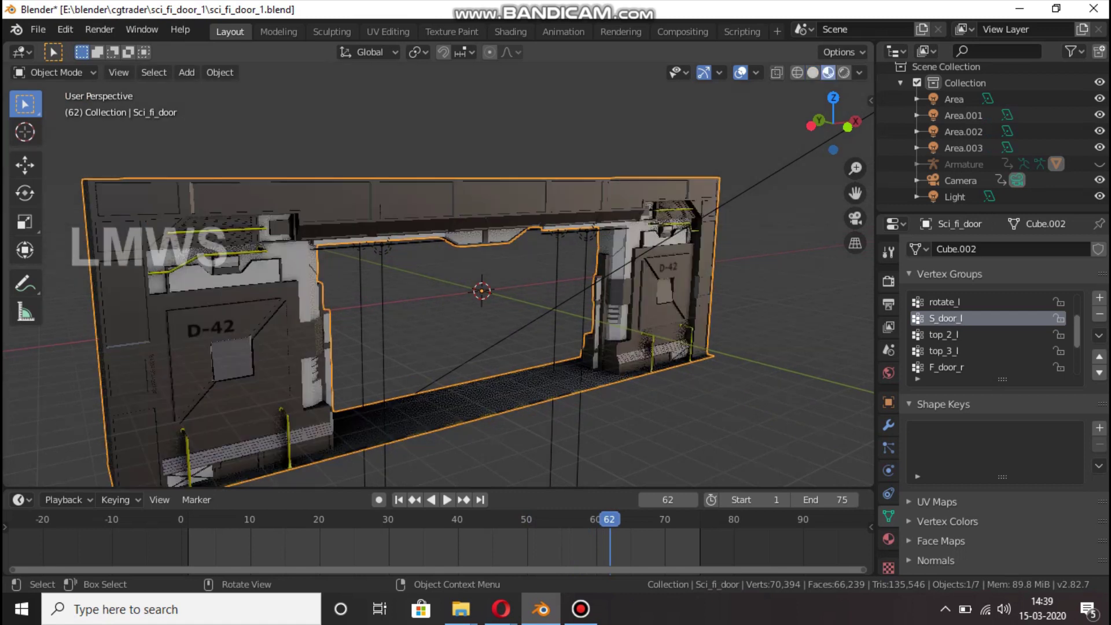
Move the playhead to frame 2, inspect the closed door up close and play back the textured animation
left_click(195, 519)
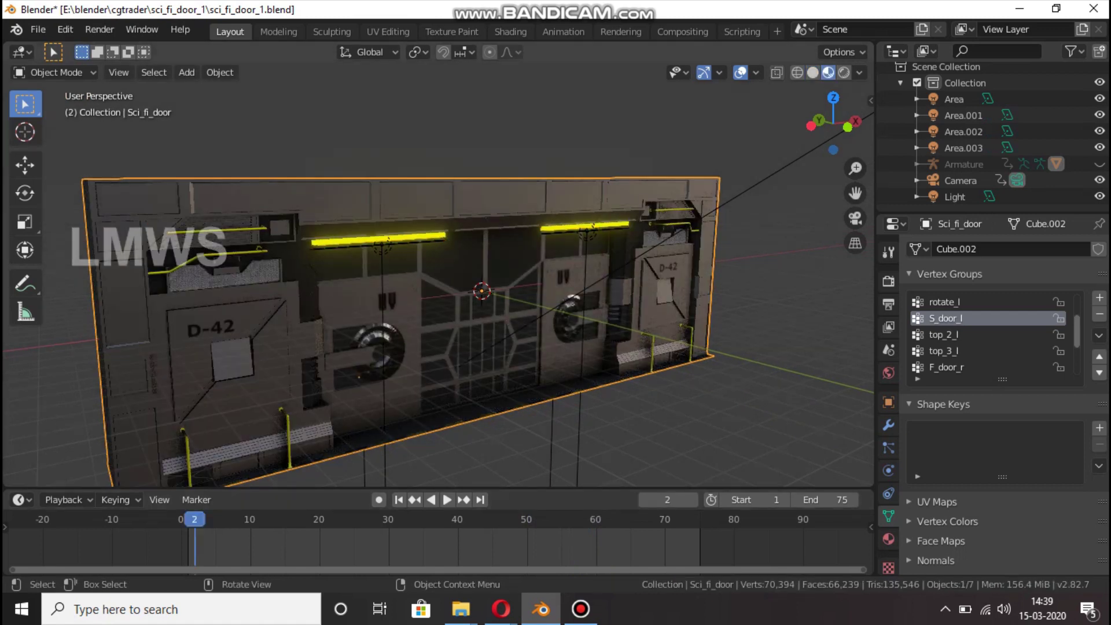
scroll(438, 275, "up", 5)
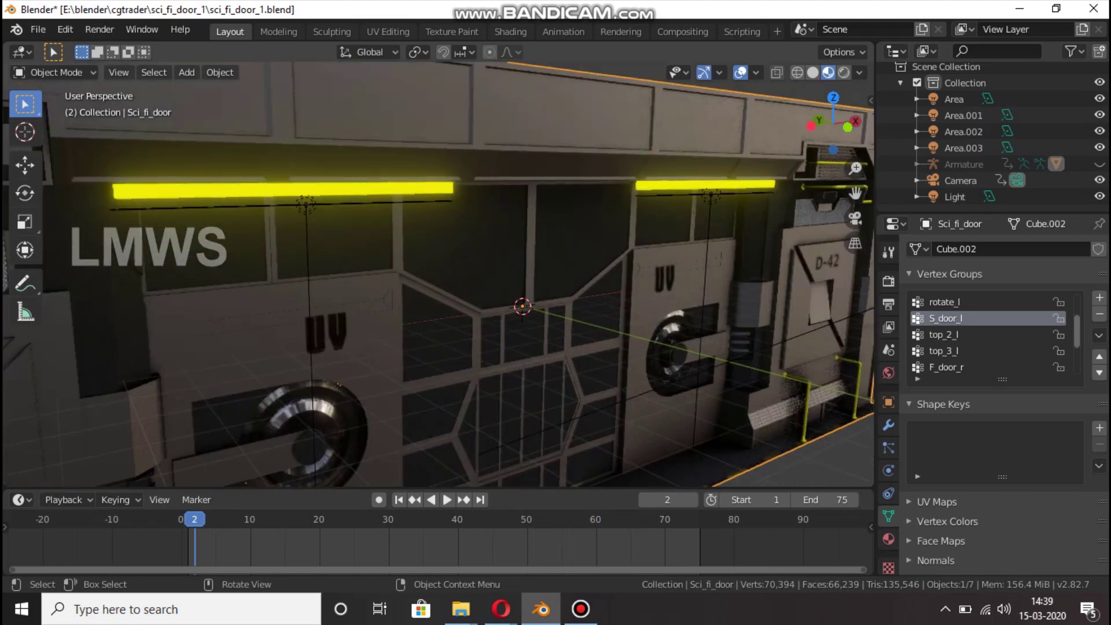
scroll(438, 275, "down", 4)
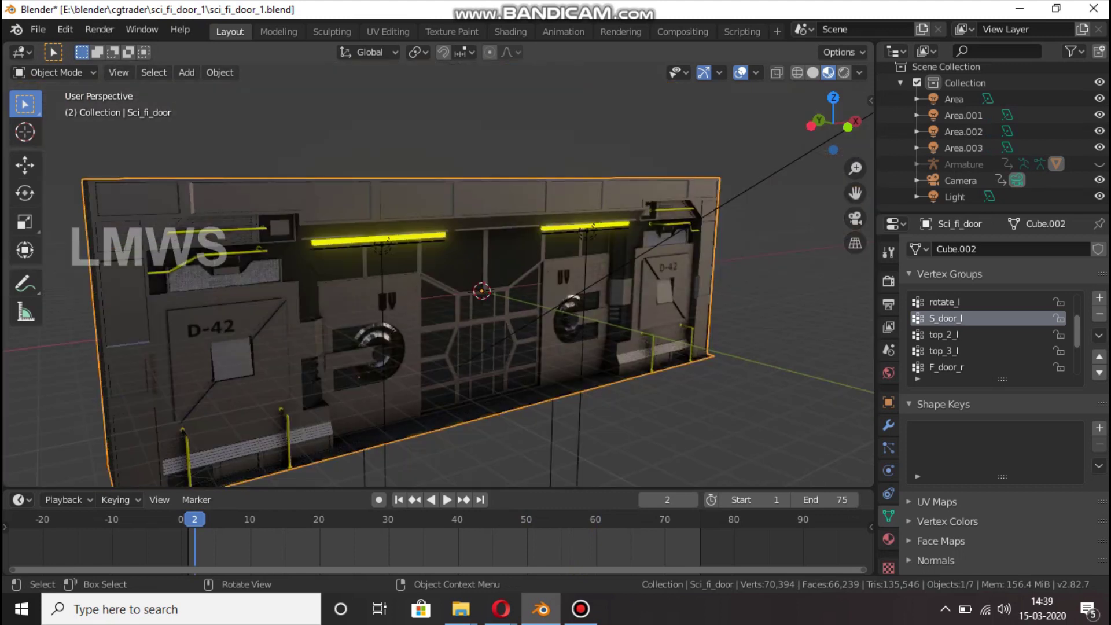
scroll(438, 274, "up", 2)
key("space")
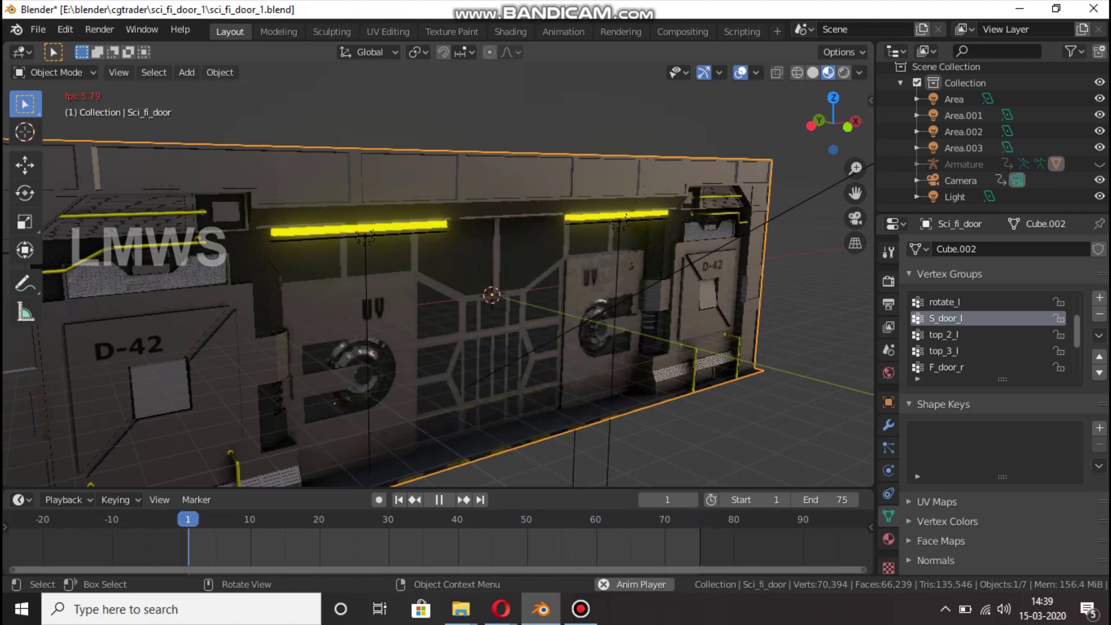
key("space")
Save the changes to sci_fi_door_1 and switch to the recent sci_fi_door_tutorial.blend project
left_click(37, 29)
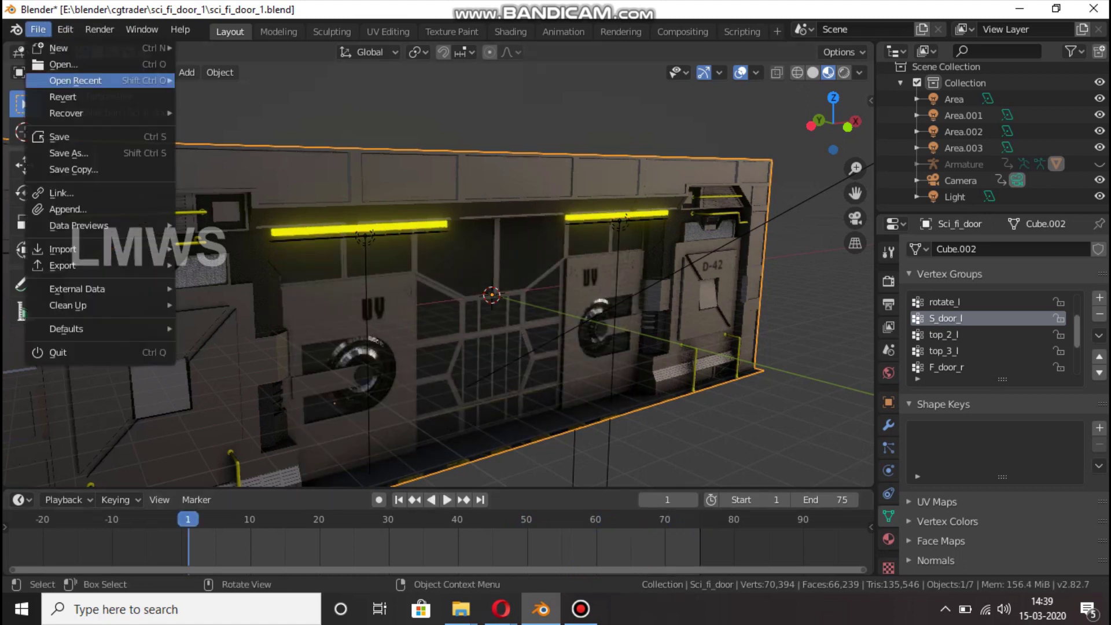
mouse_move(75, 80)
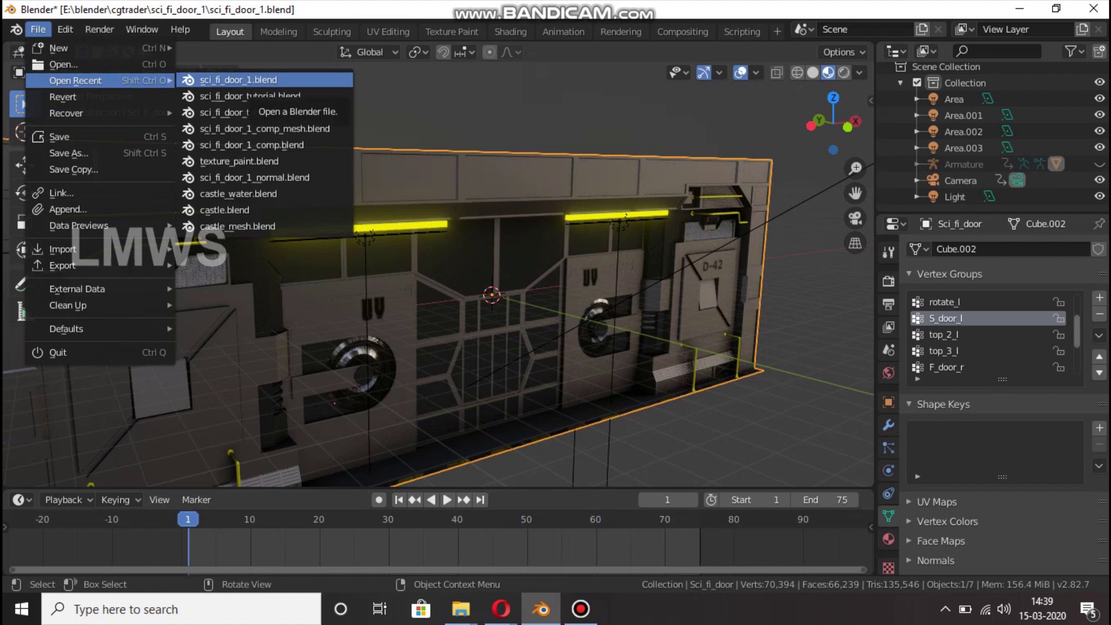
left_click(237, 80)
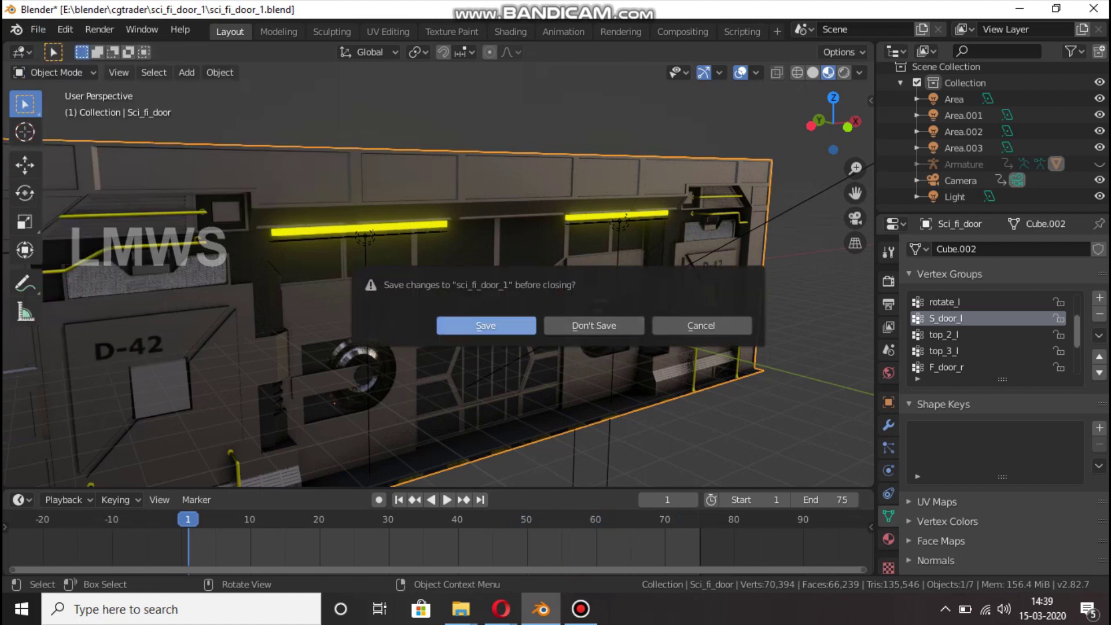
left_click(485, 325)
Play the tutorial door's animation through the opening, view the whole wall and save the file
key("space")
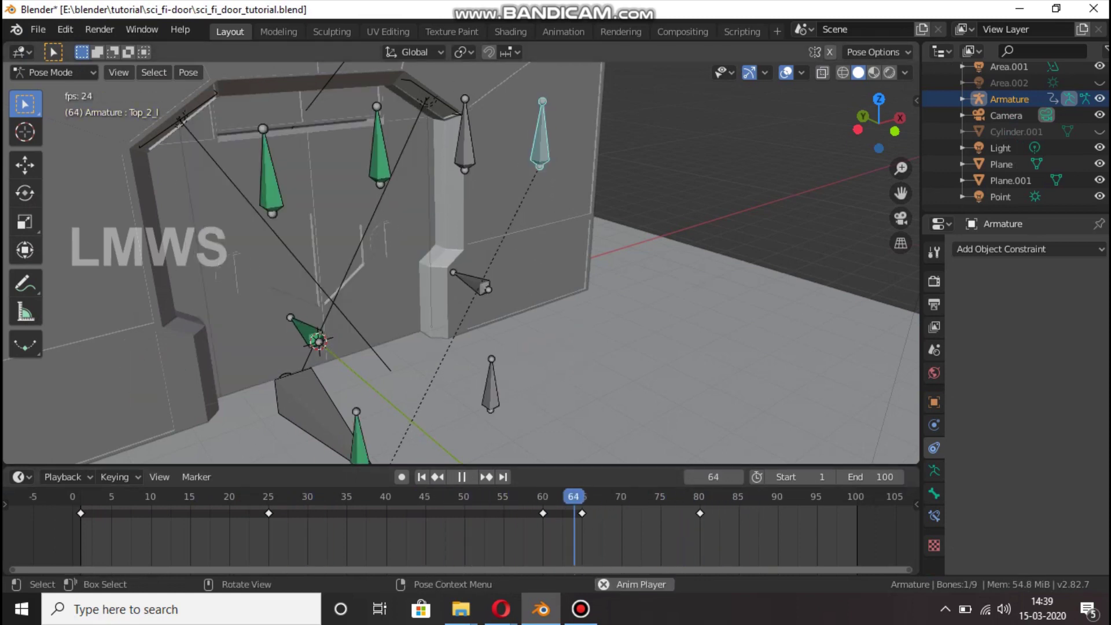
key("space")
left_click_drag(894, 131, 905, 135)
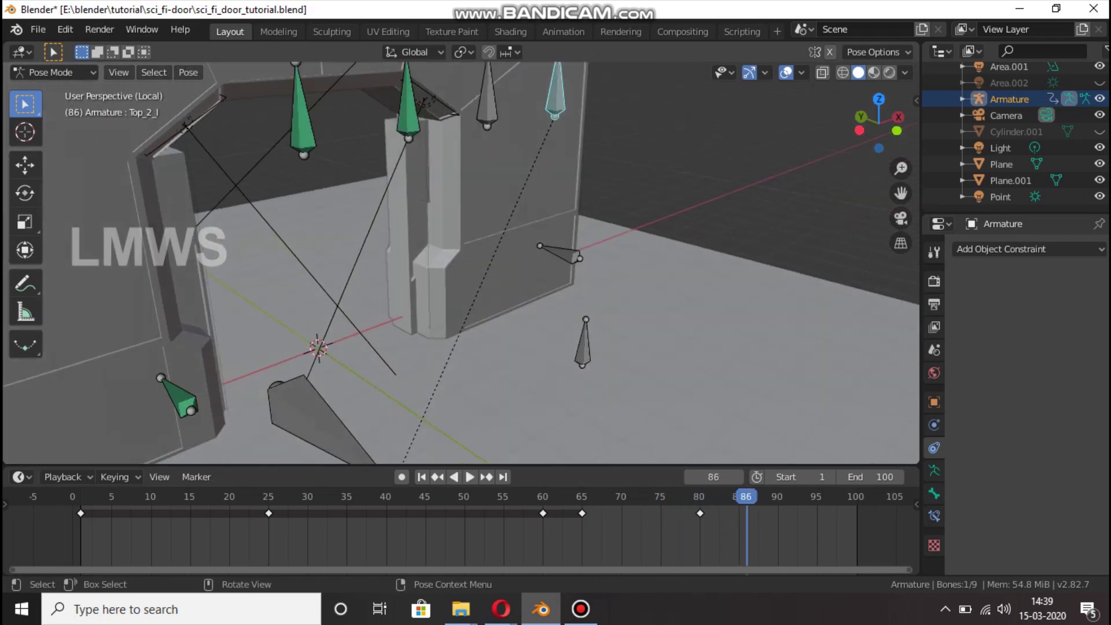
scroll(461, 263, "down", 2)
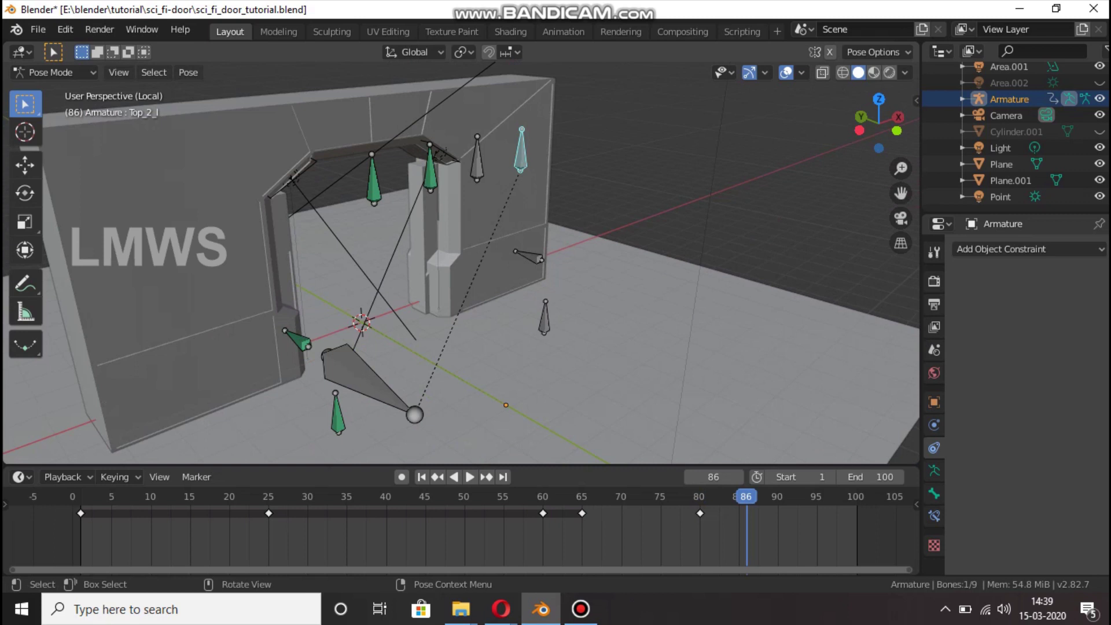
key("ctrl+s")
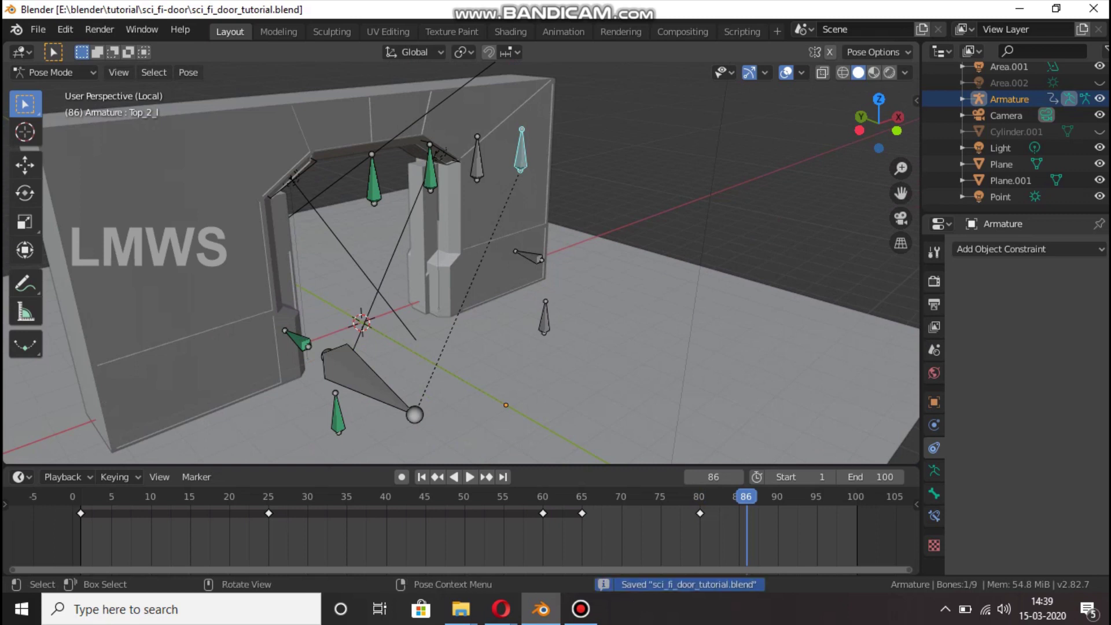
Replay the door opening with the full wall in view, pausing and resuming playback once the door starts to open
left_click(386, 520)
key("space")
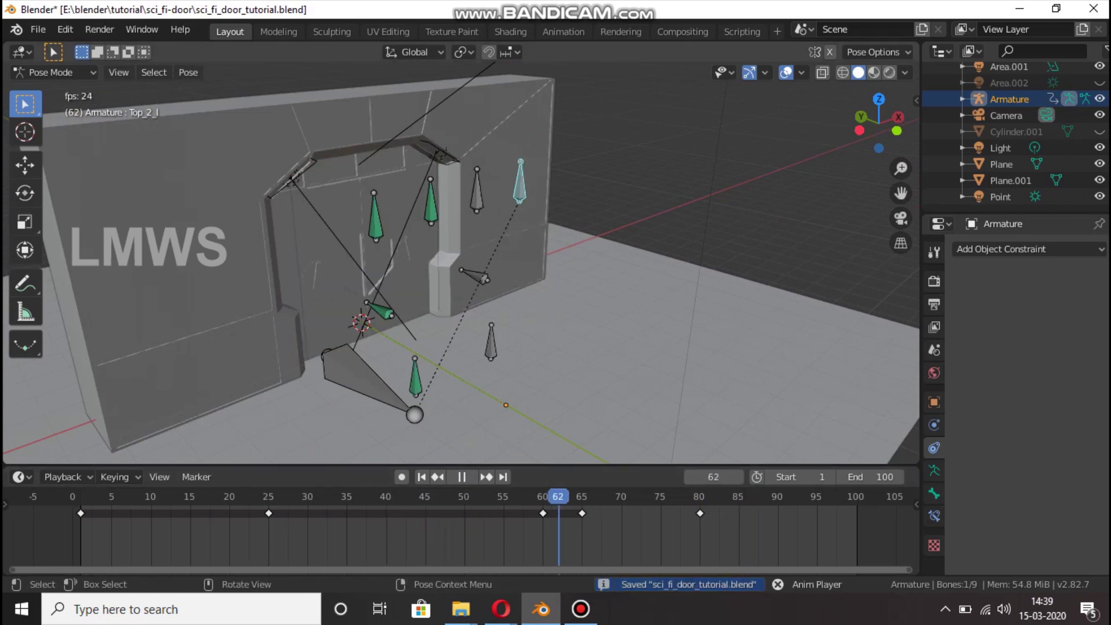
key("space")
key("space")
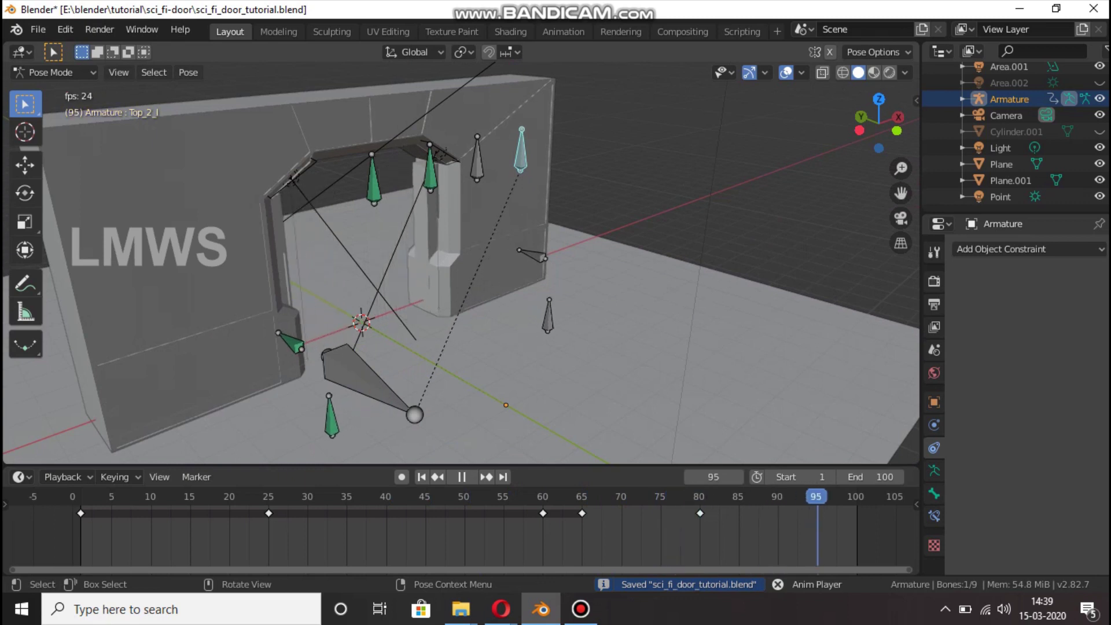
key("space")
Move the playhead back to before the frame 60 keyframe and play the start of the door opening closer up, pausing partway
left_click(362, 496)
scroll(461, 264, "up", 1)
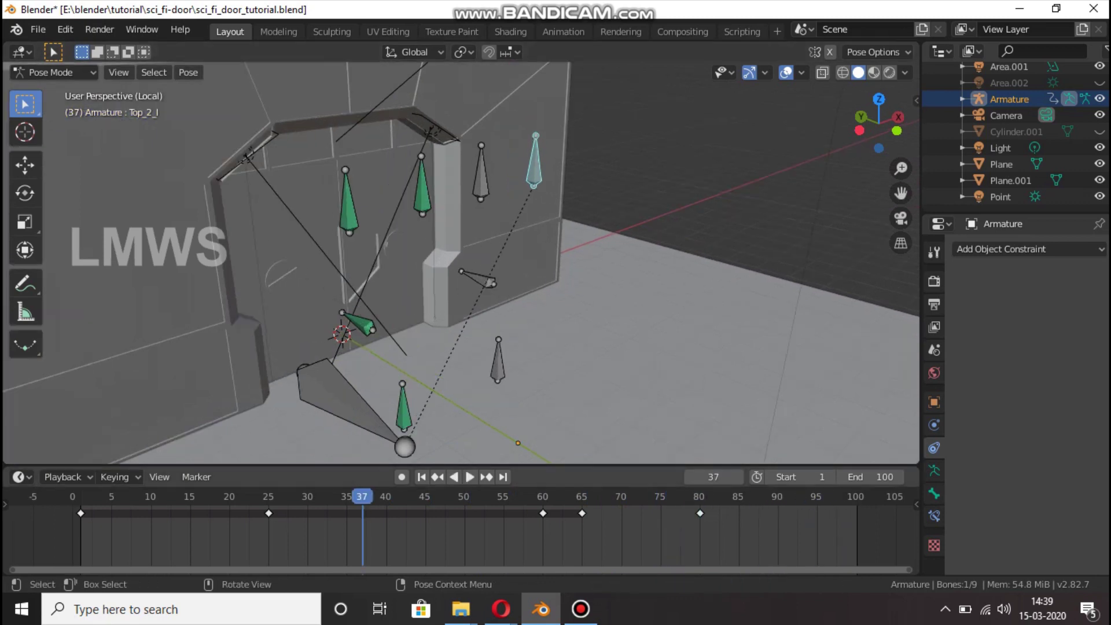
left_click(283, 496)
key("space")
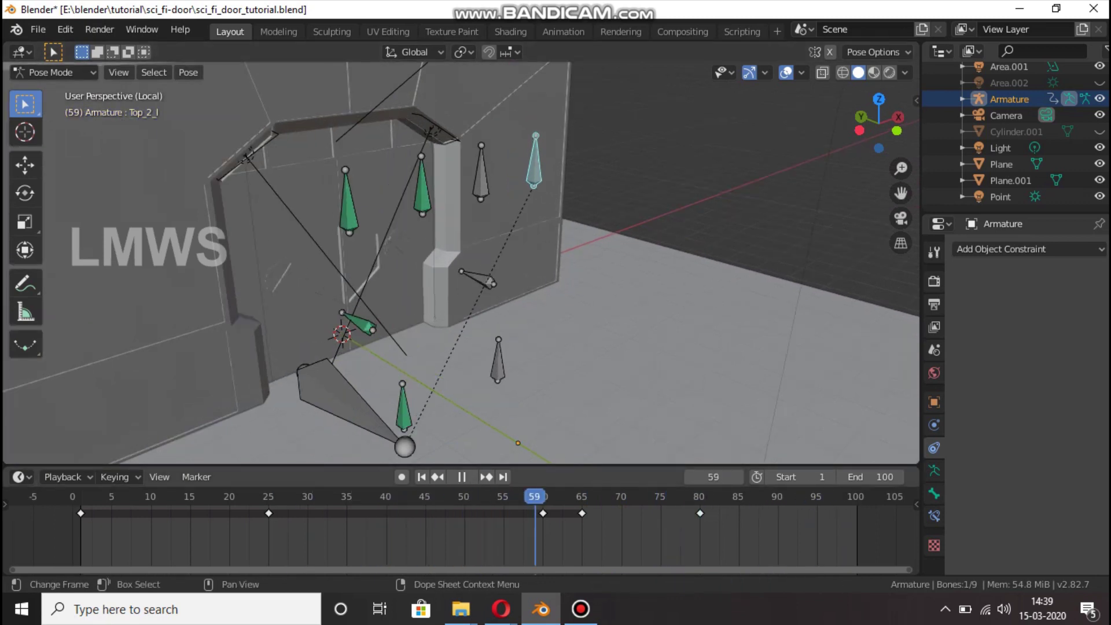
key("space")
key("space")
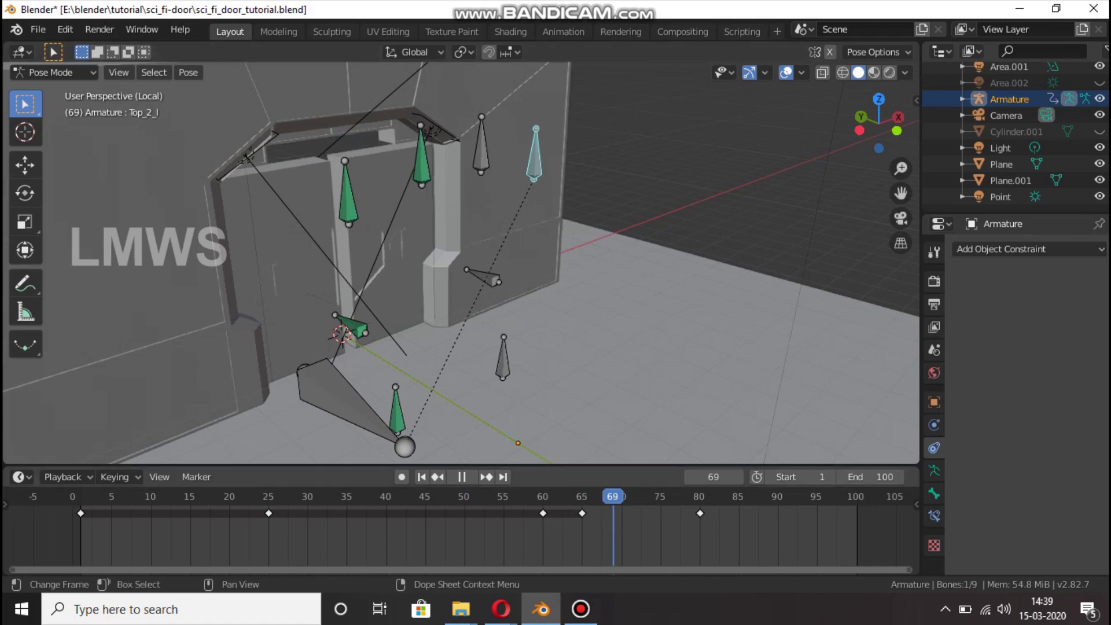
key("space")
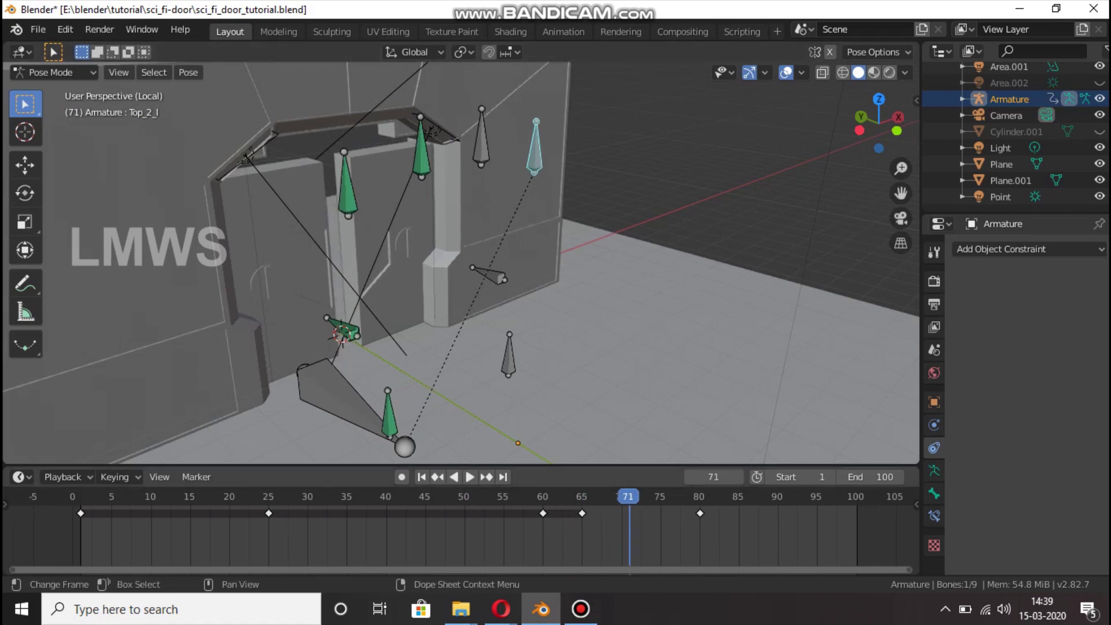
Scrub back to before the door opens, play the complete opening to frame 98 and save the file
left_click_drag(628, 497, 432, 497)
key("space")
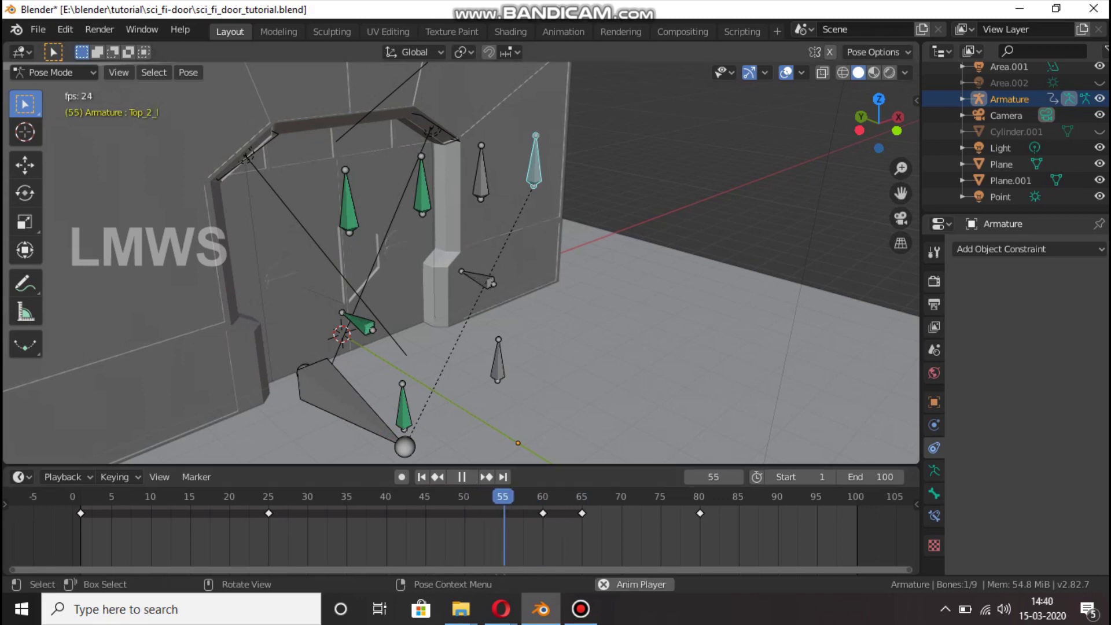
key("space")
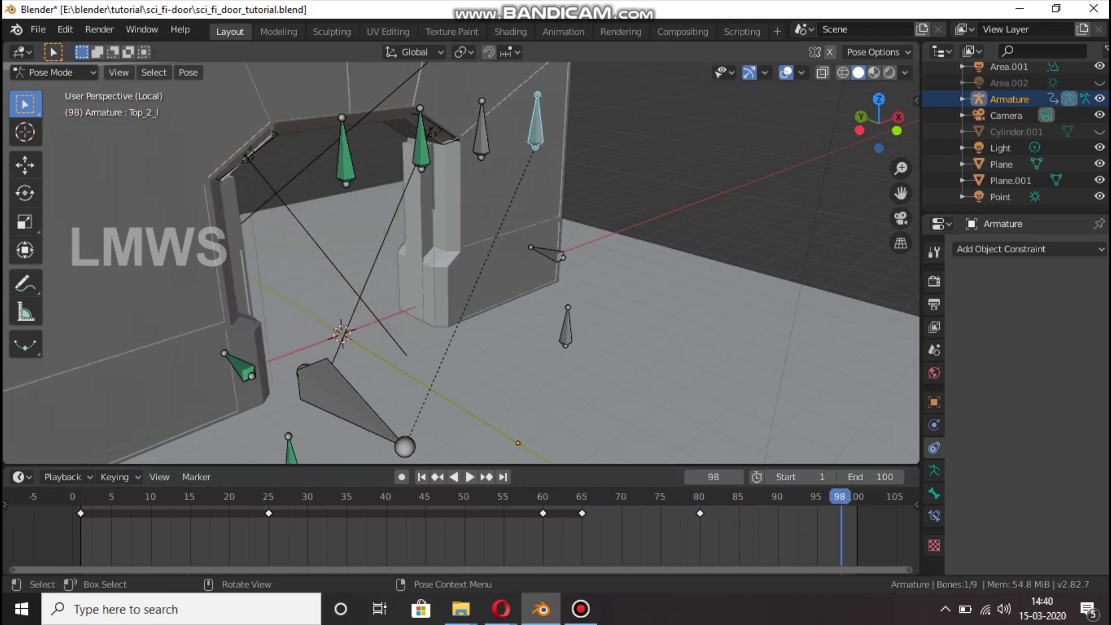
key("ctrl+s")
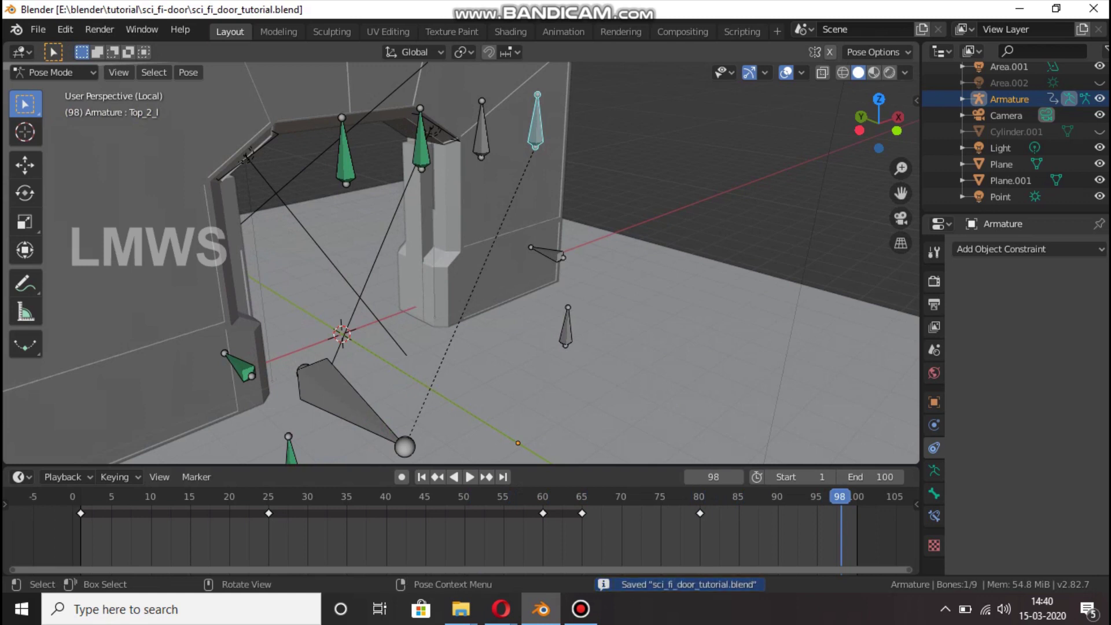
left_click_drag(878, 123, 777, 123)
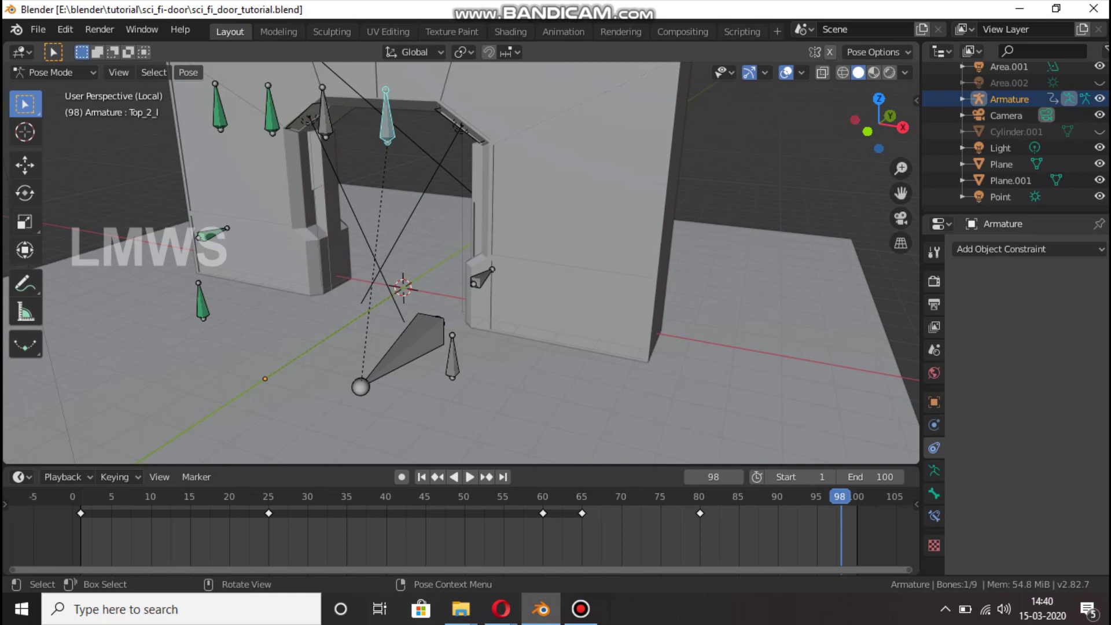
left_click_drag(878, 124, 943, 120)
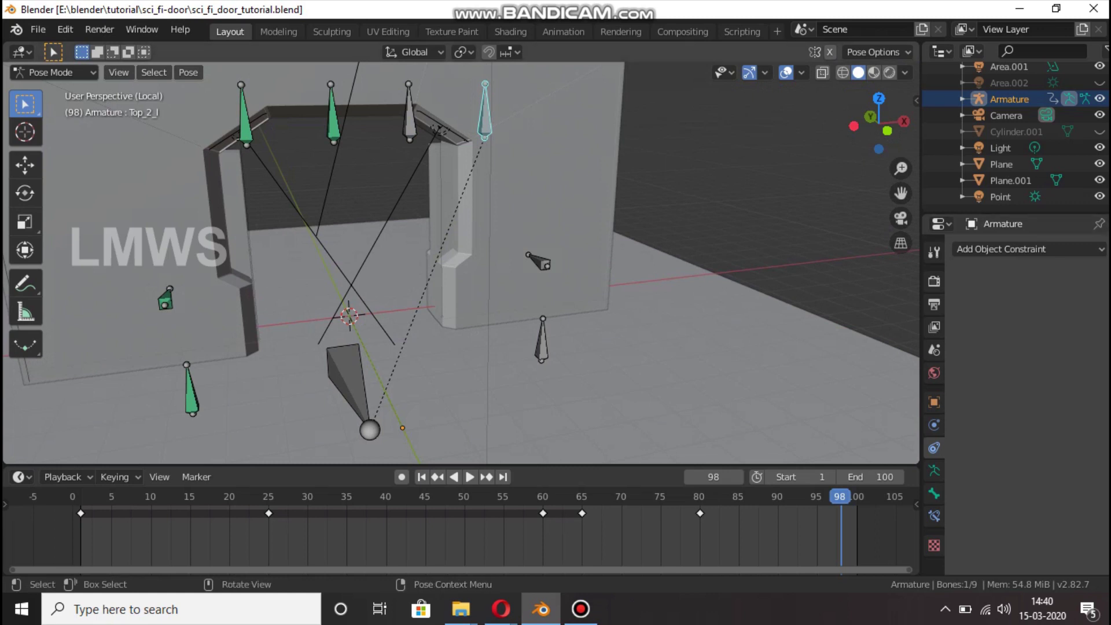
scroll(461, 263, "down", 2)
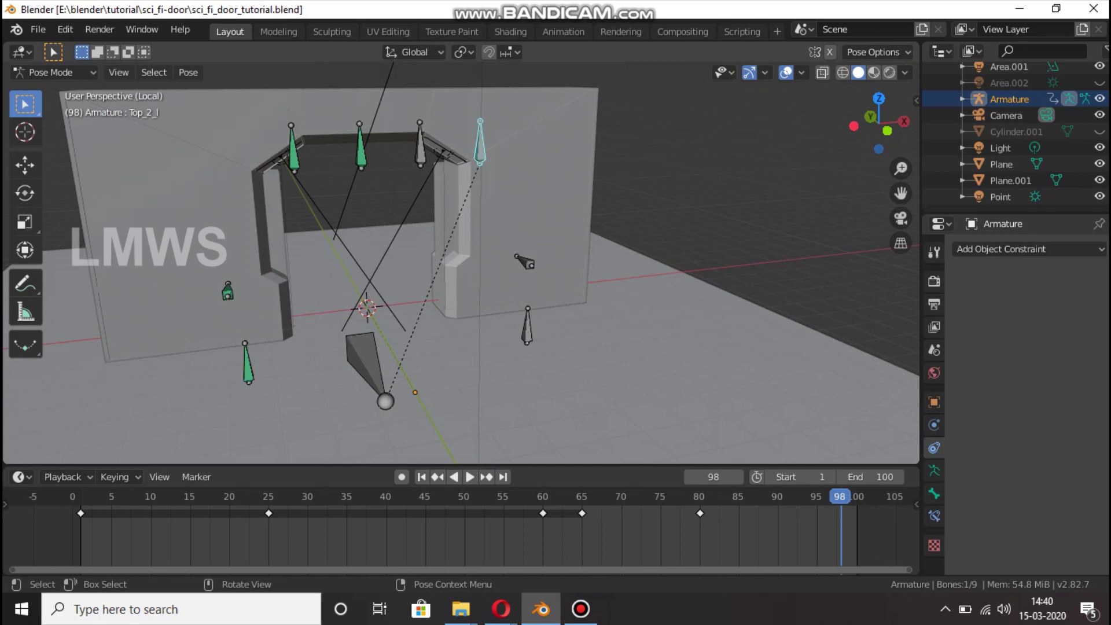
Switch back to the recent sci_fi_door_1.blend project
left_click(37, 28)
mouse_move(75, 80)
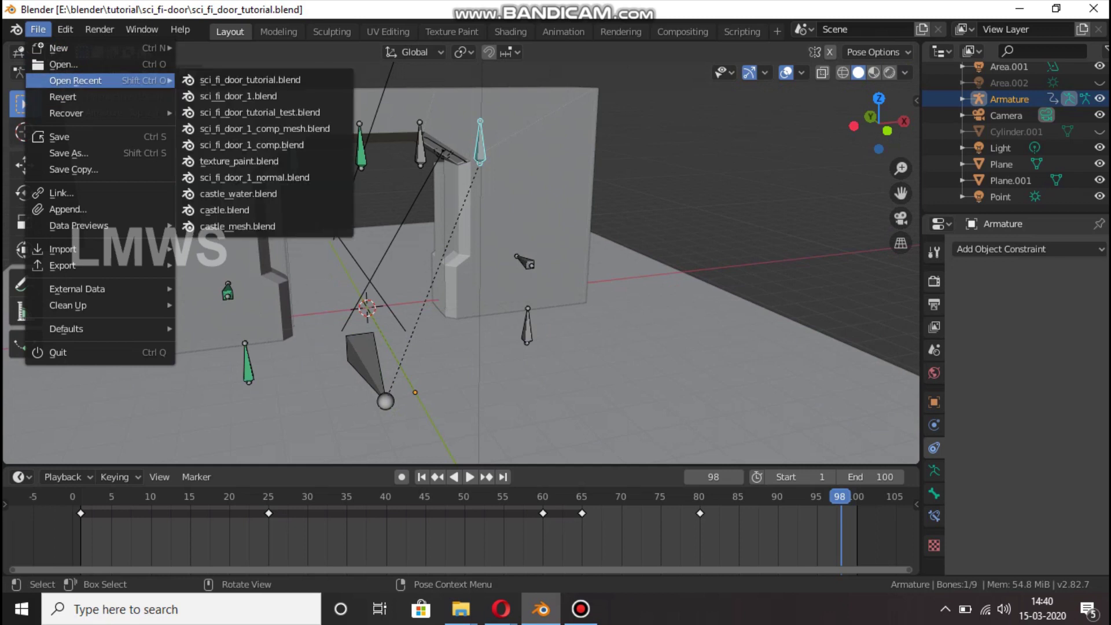
left_click(237, 96)
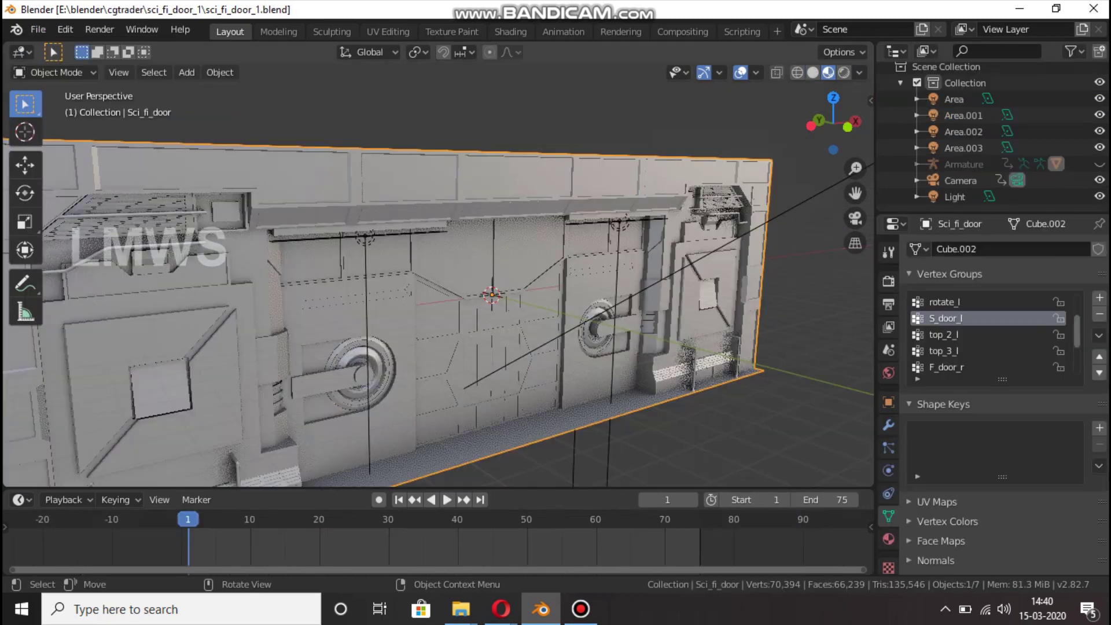